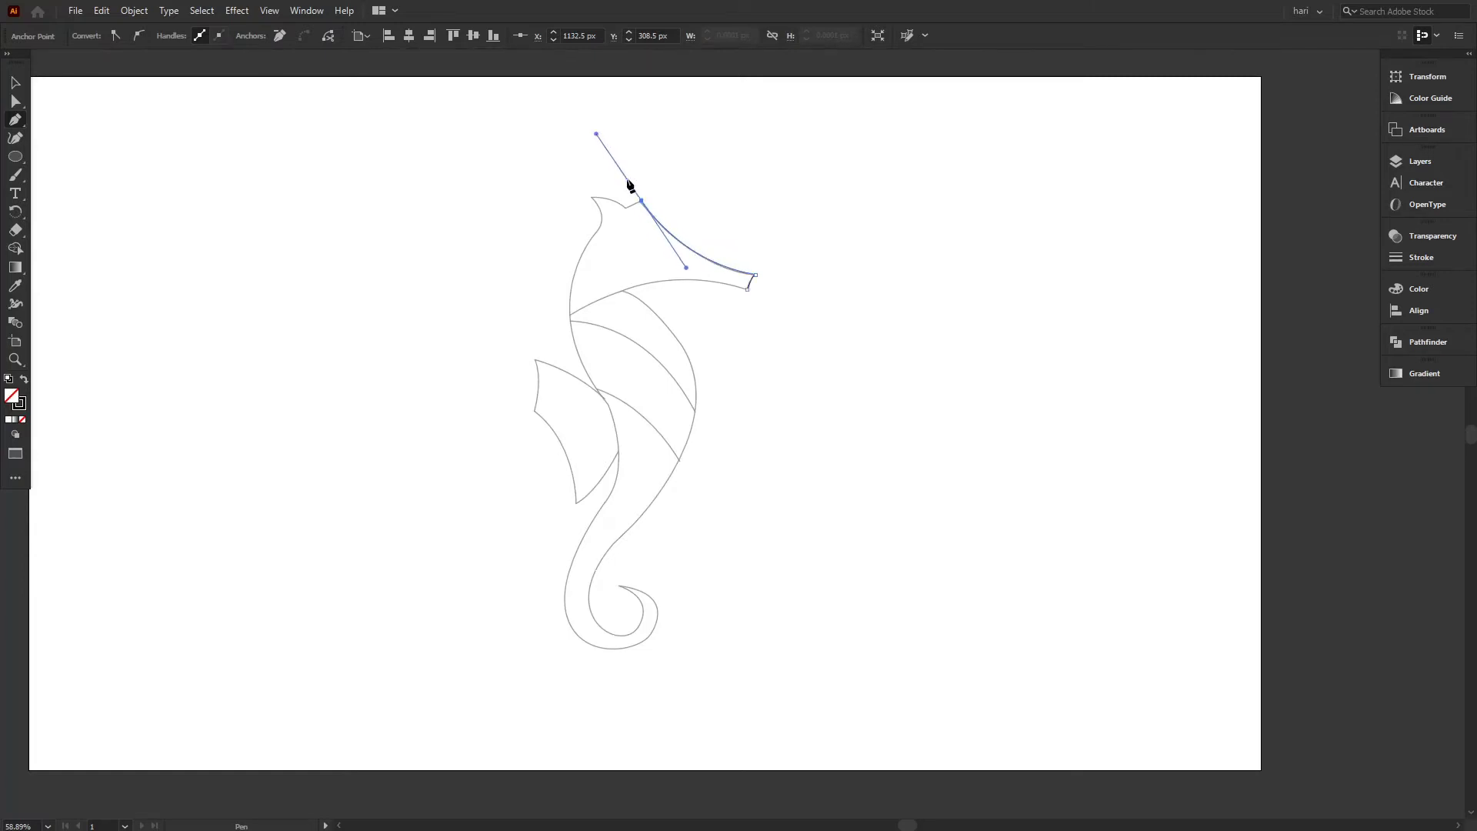
Trace the top of the seahorse's head and its pointed crest down to the nape with the Pen tool
left_click(643, 202)
left_click(625, 207)
left_click(593, 201)
left_click_drag(575, 202, 575, 204)
left_click(591, 198)
left_click(591, 234)
left_click(592, 234)
left_click_drag(609, 406, 669, 465)
left_click(609, 406)
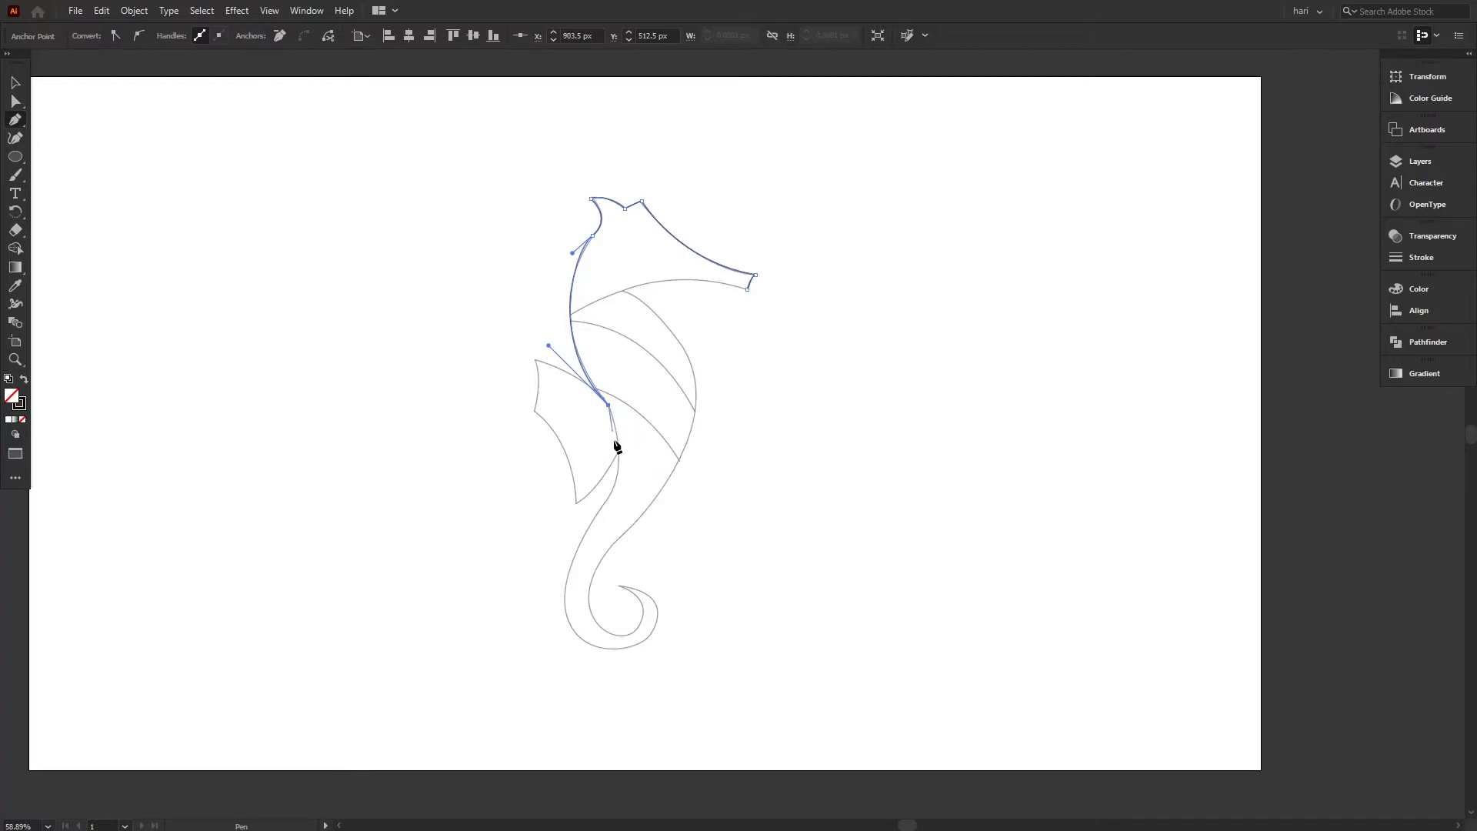
key("ctrl+z")
key("ctrl+z")
Continue the body path down the back, from the nape past the fin to the outer base of the tail
left_click(591, 235)
left_click_drag(607, 404, 681, 492)
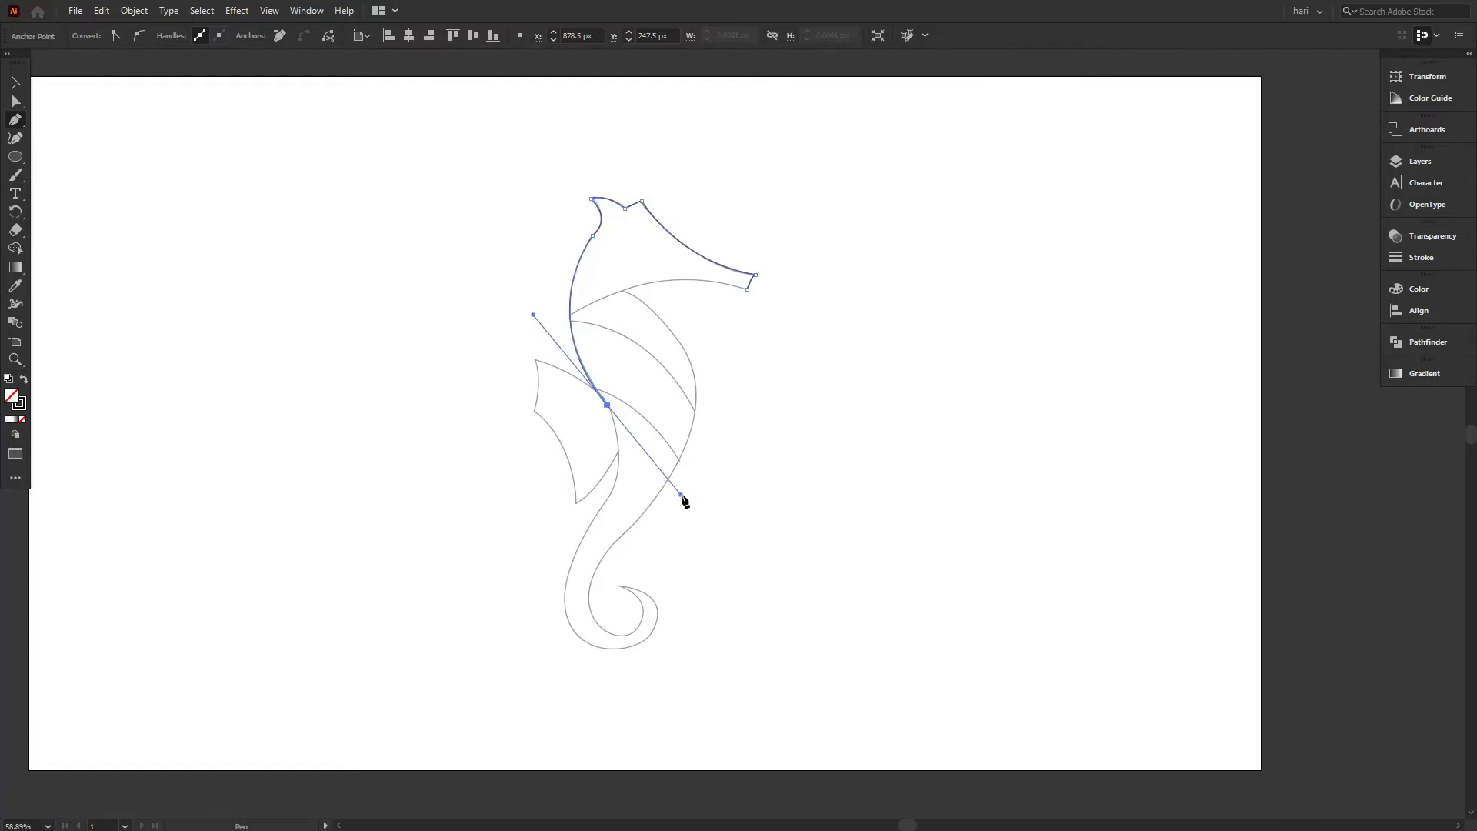
left_click(607, 404)
left_click_drag(599, 509, 558, 546)
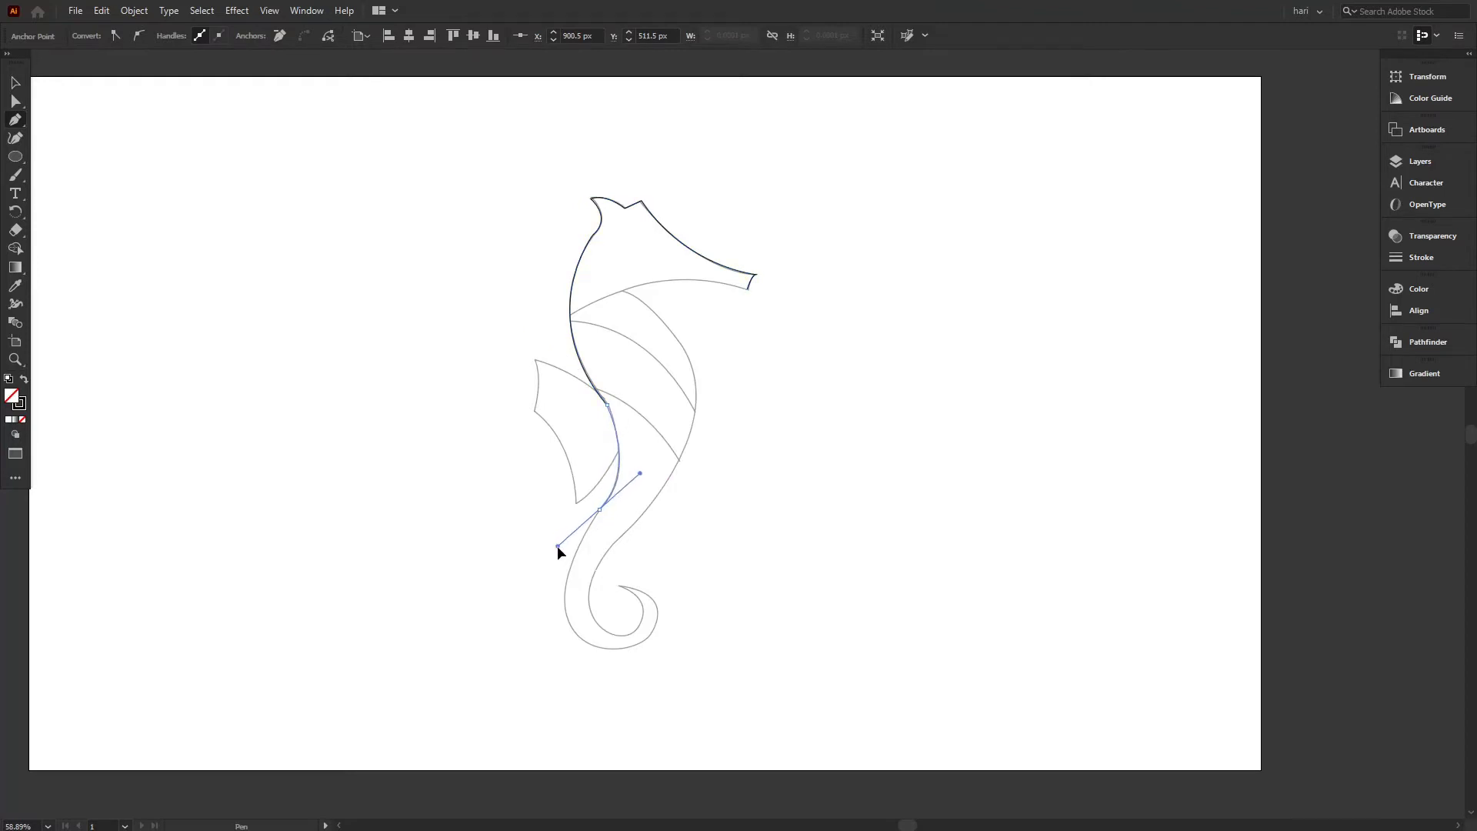
left_click(599, 510)
left_click_drag(588, 645, 648, 675)
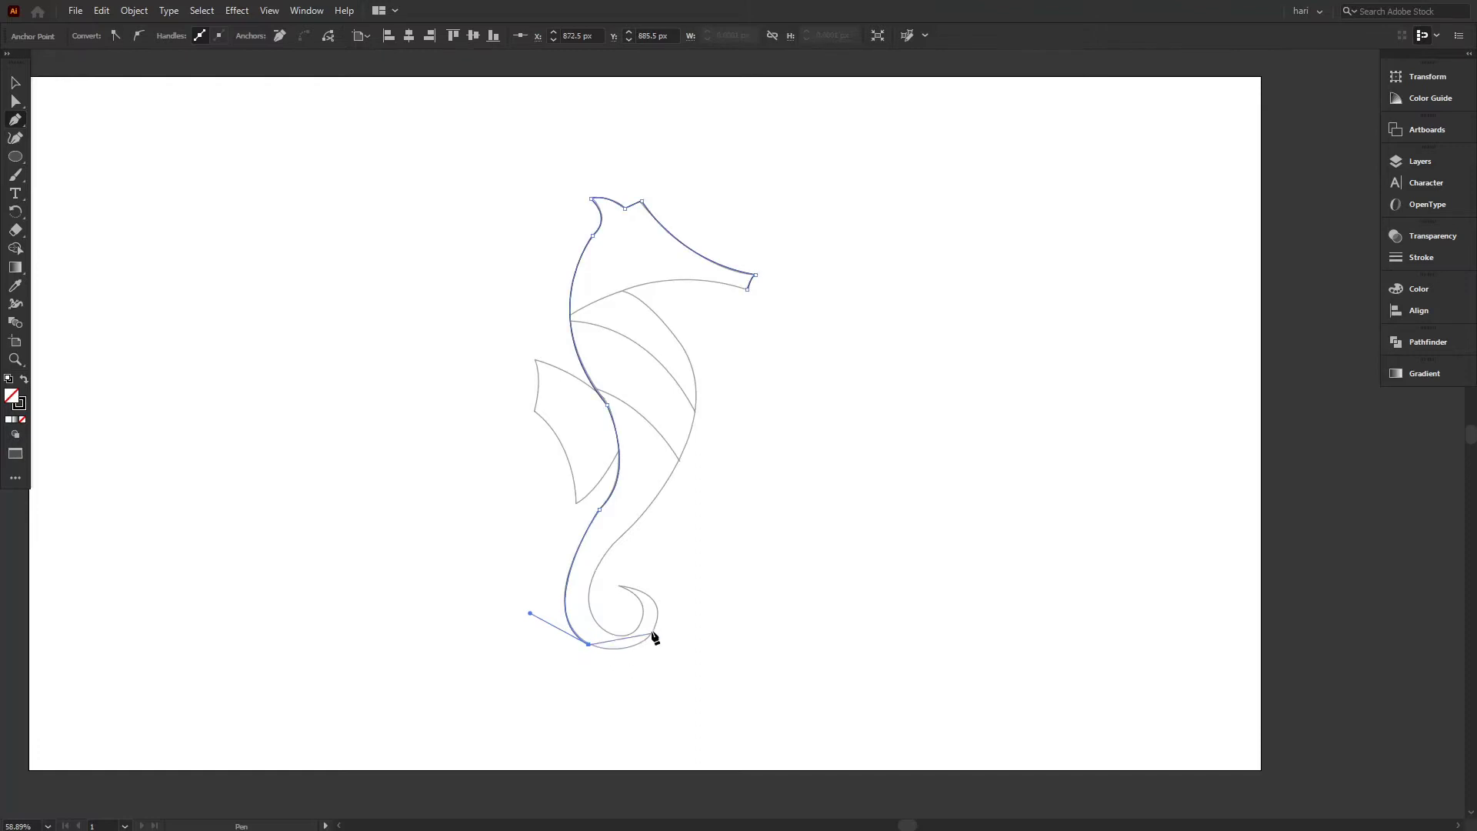
Trace the outer curl of the tail to its tip and back along the inside of the spiral
left_click_drag(654, 628, 675, 590)
left_click_drag(620, 588, 609, 660)
left_click_drag(609, 549, 656, 500)
key("ctrl+z")
left_click(636, 631)
left_click_drag(597, 570, 614, 481)
key("ctrl+z")
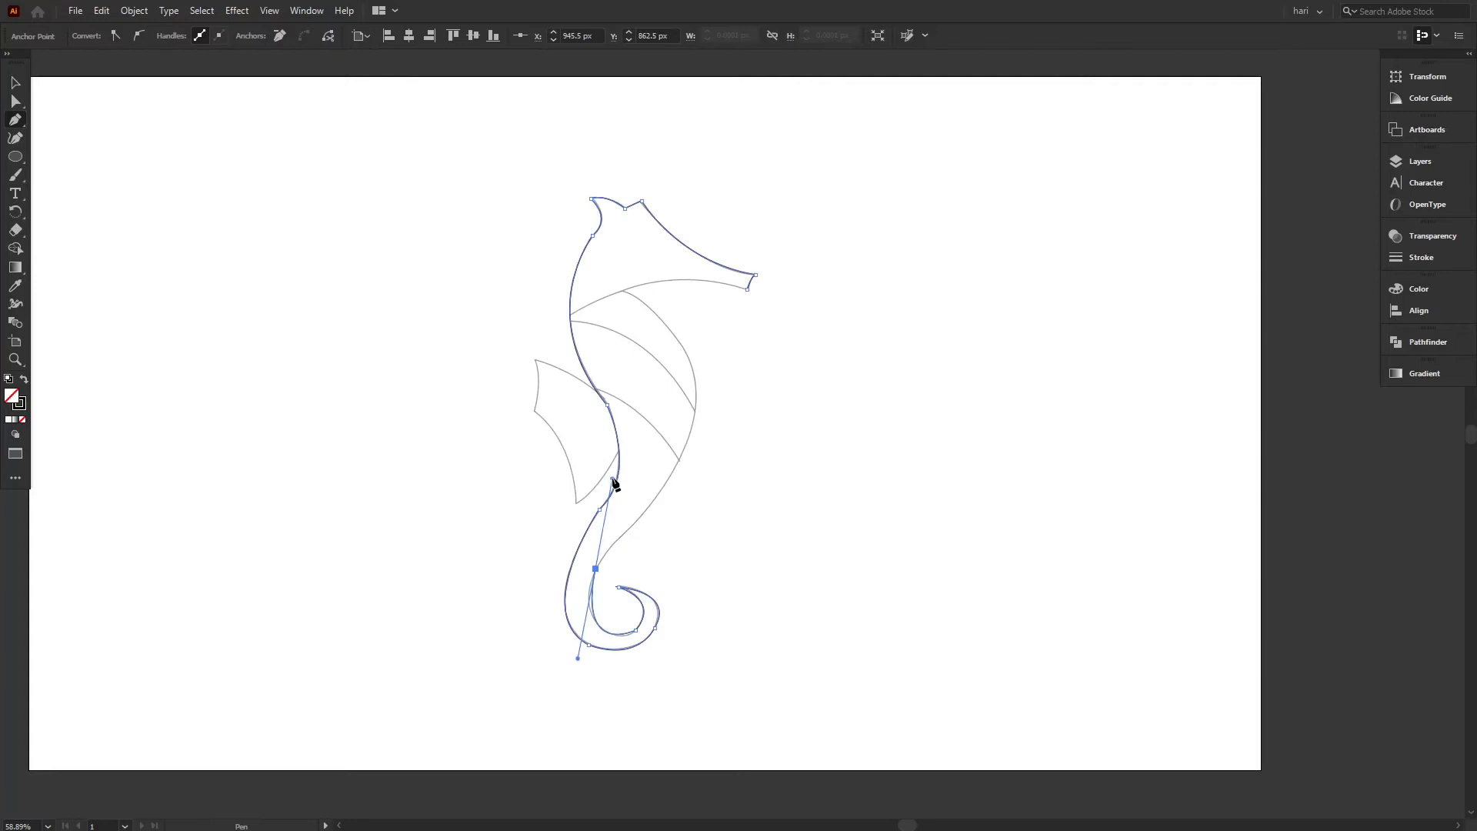
left_click_drag(588, 592, 577, 529)
key("ctrl+z")
left_click(589, 608)
left_click_drag(588, 576, 579, 566)
key("ctrl+z")
Continue the path along the inner edge of the tail up to the lower belly
left_click(589, 611)
left_click_drag(572, 592, 588, 612)
left_click_drag(630, 528, 677, 492)
key("ctrl+z")
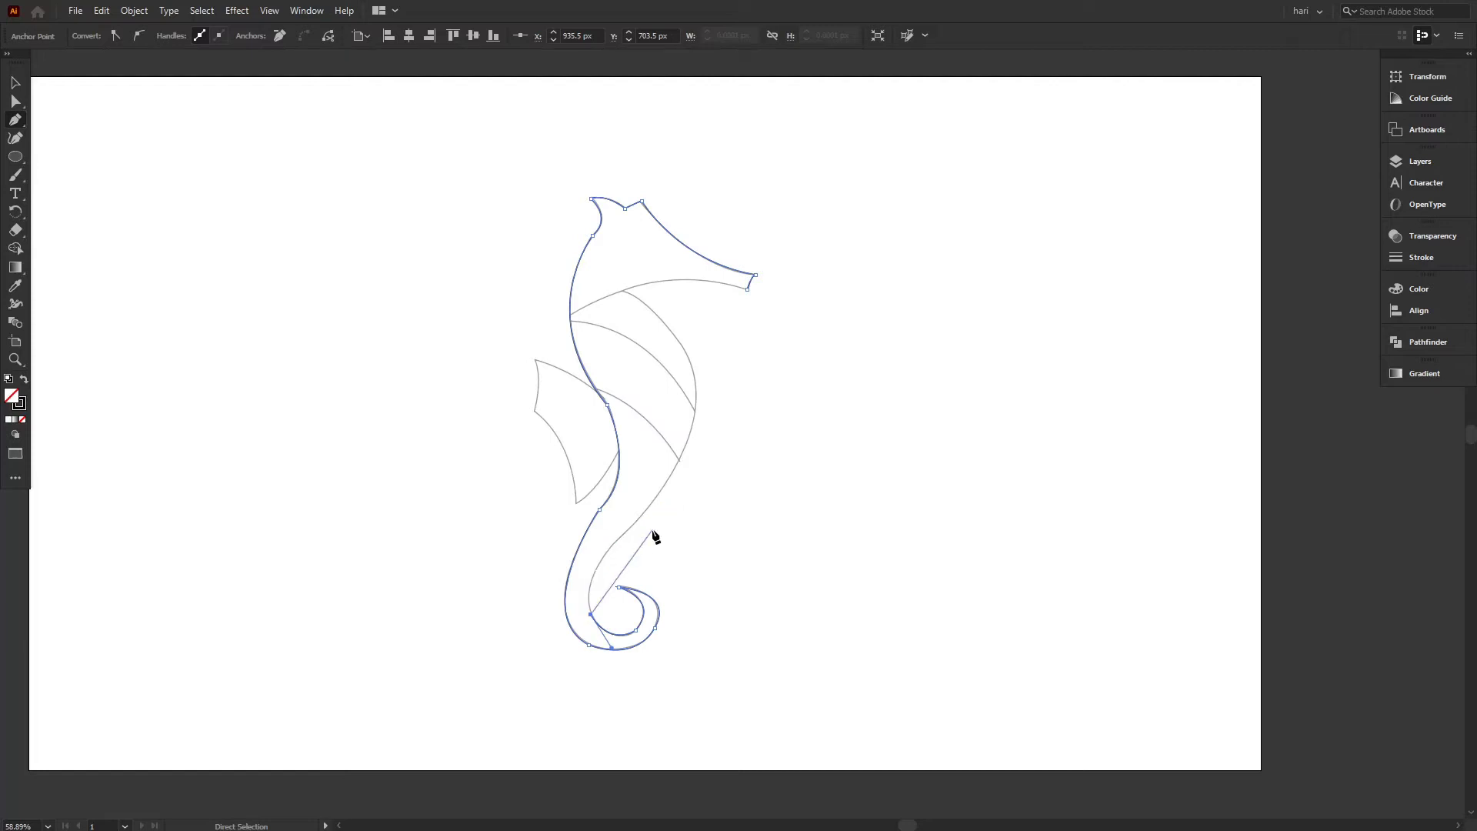
left_click(619, 547, "ctrl")
left_click_drag(642, 523, 654, 505)
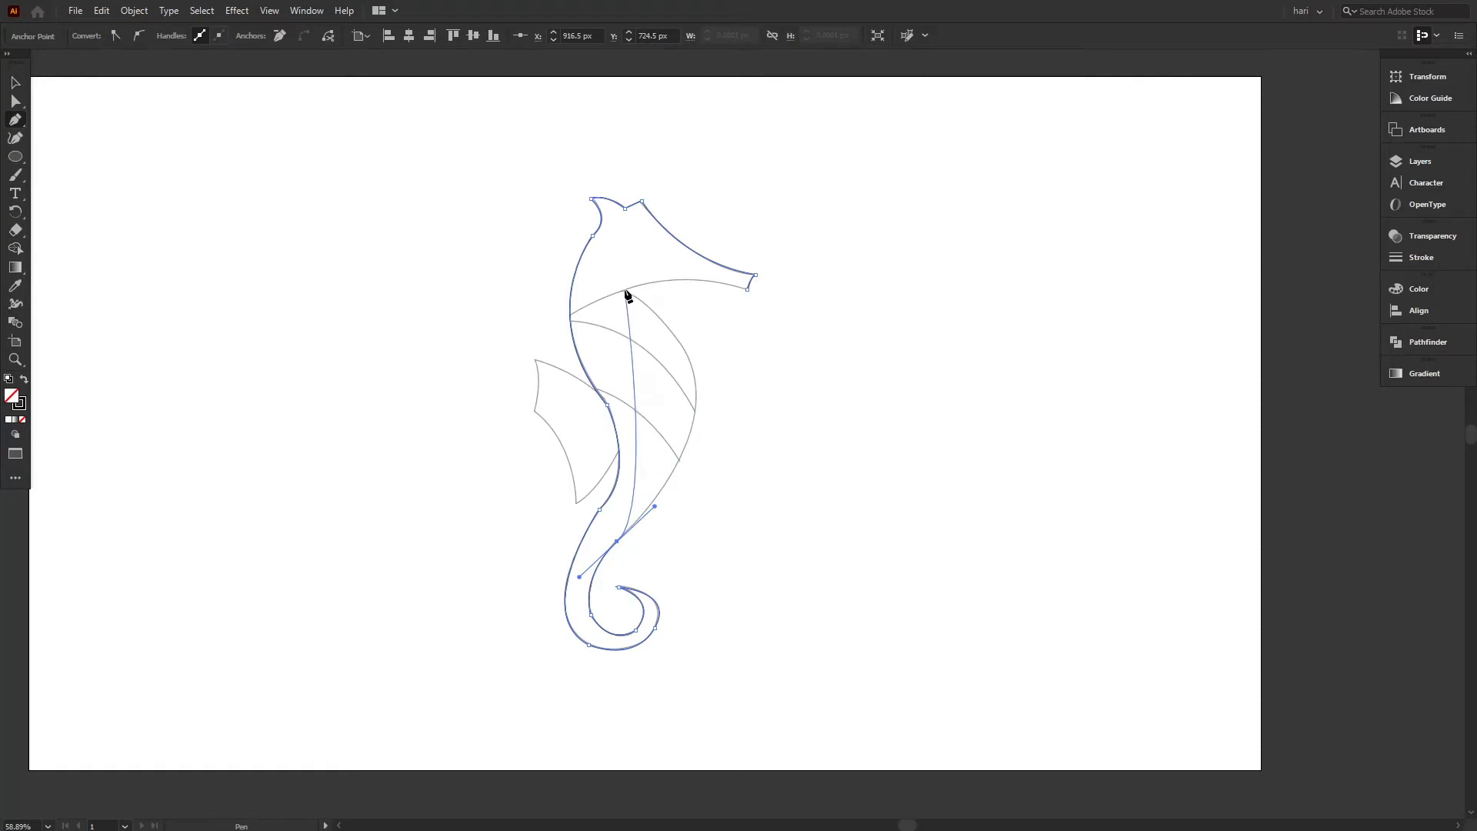
Trace the belly up to the throat, close the outline along the underside of the snout, and deselect it
left_click_drag(624, 291, 475, 197)
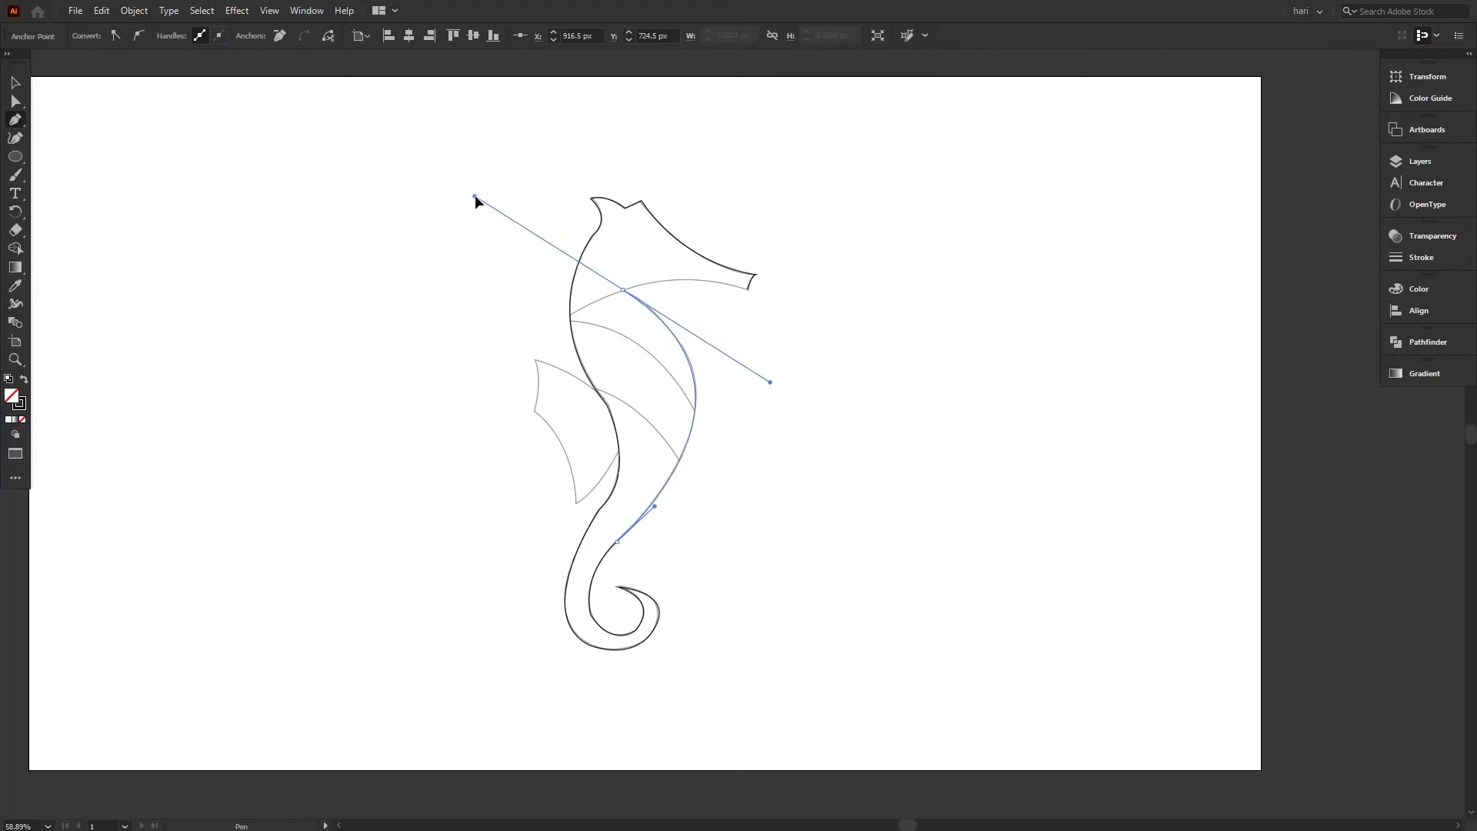
left_click(622, 290)
left_click_drag(747, 289, 811, 314)
left_click(15, 83)
left_click(82, 151)
Draw an open curve from the throat across the neck, extending well past the seahorse's back
left_click(16, 121)
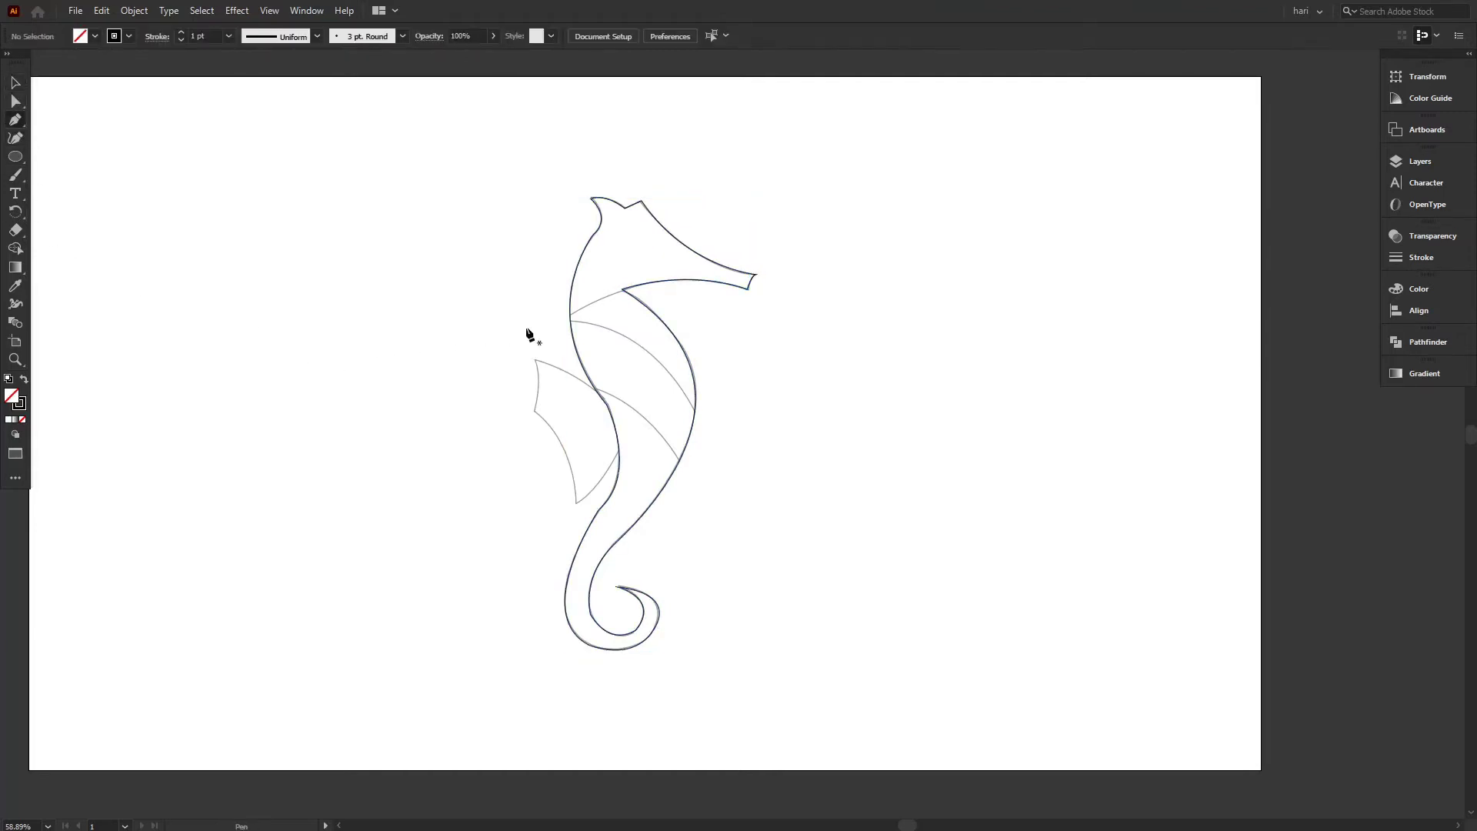
left_click(622, 290)
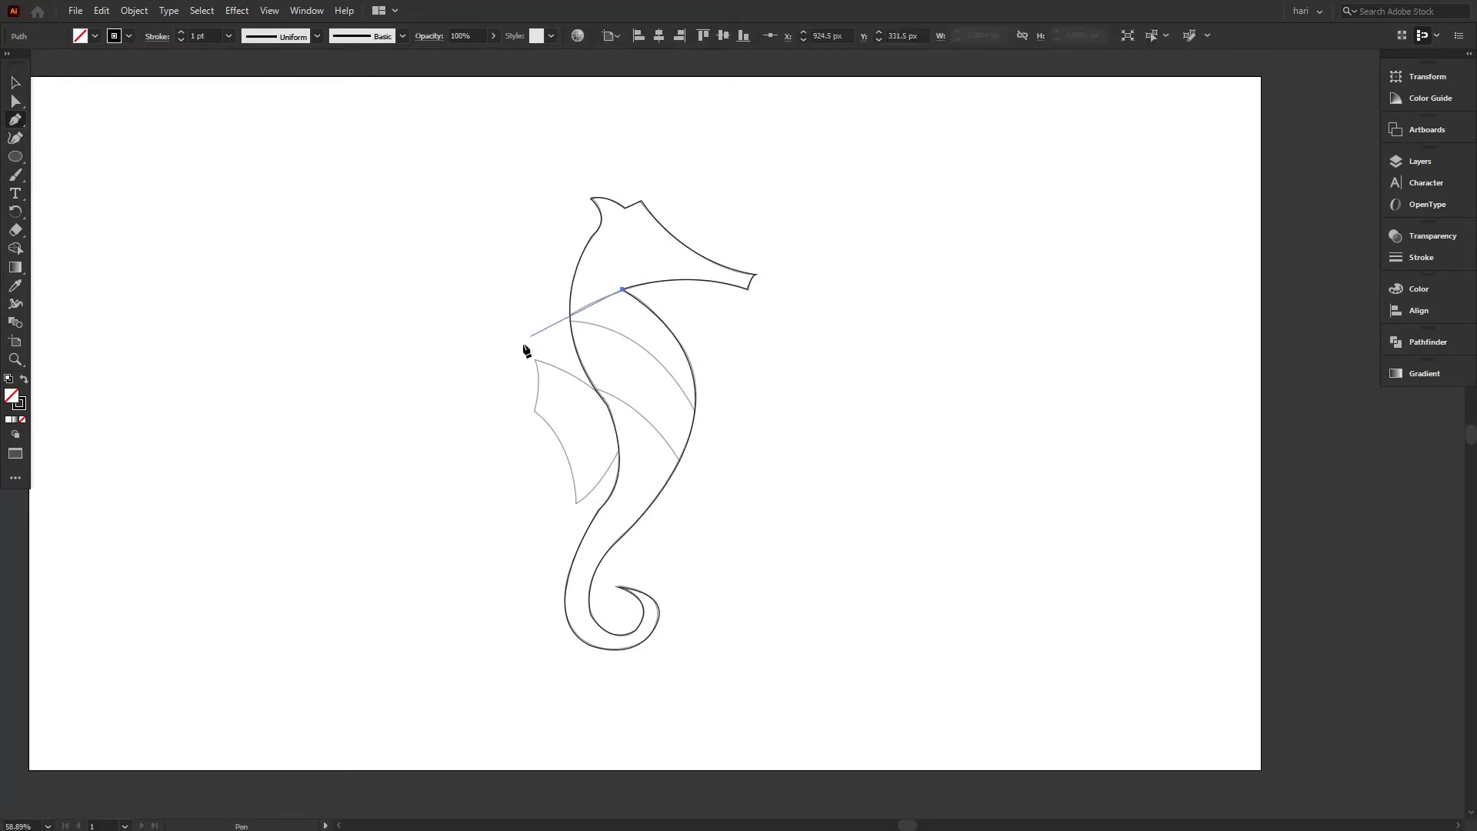
left_click_drag(478, 395, 446, 452)
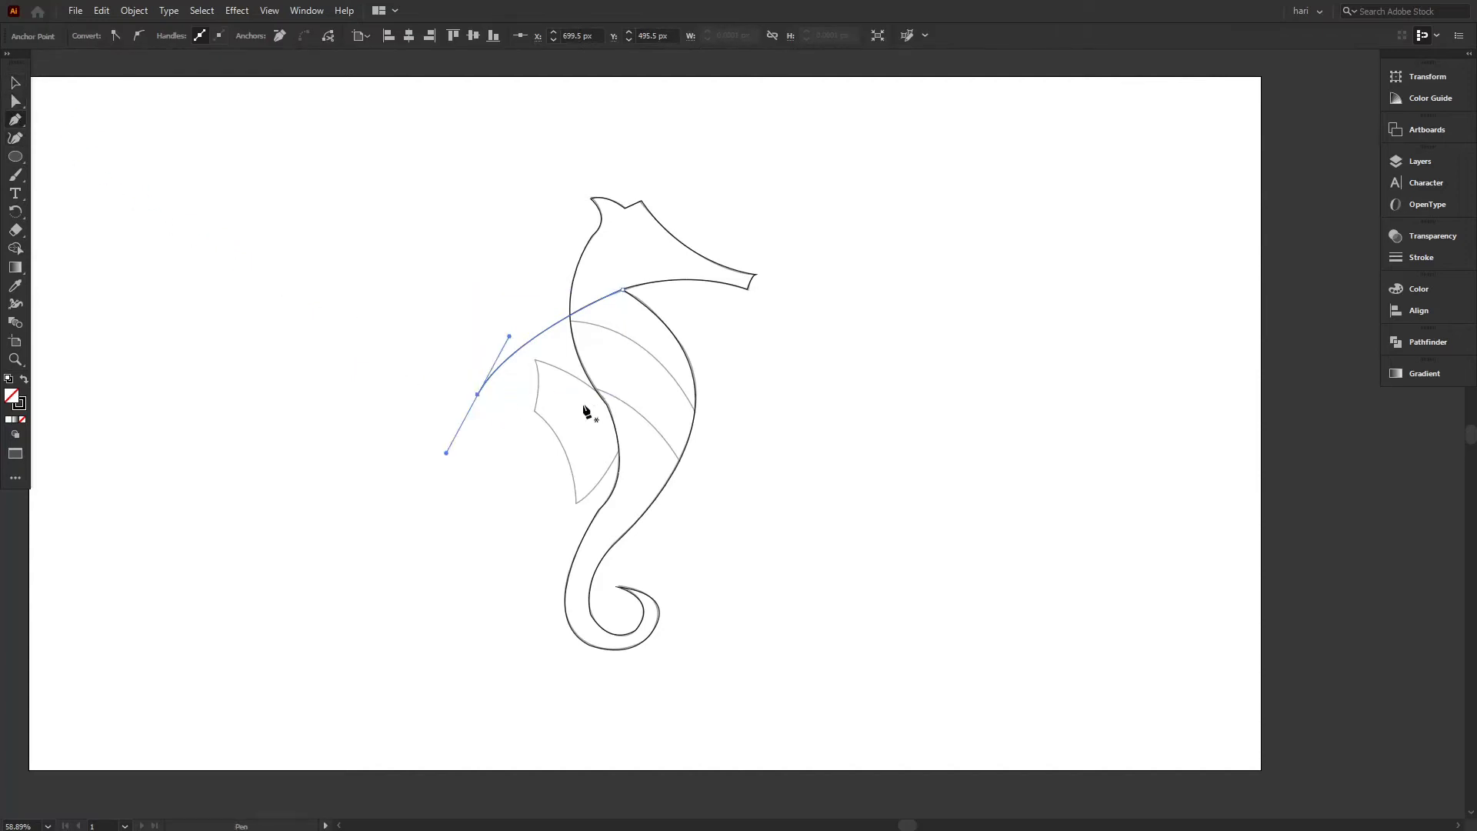
Draw the upper body stripe as an open curve from the belly across the neck, overshooting the back
left_click(698, 422)
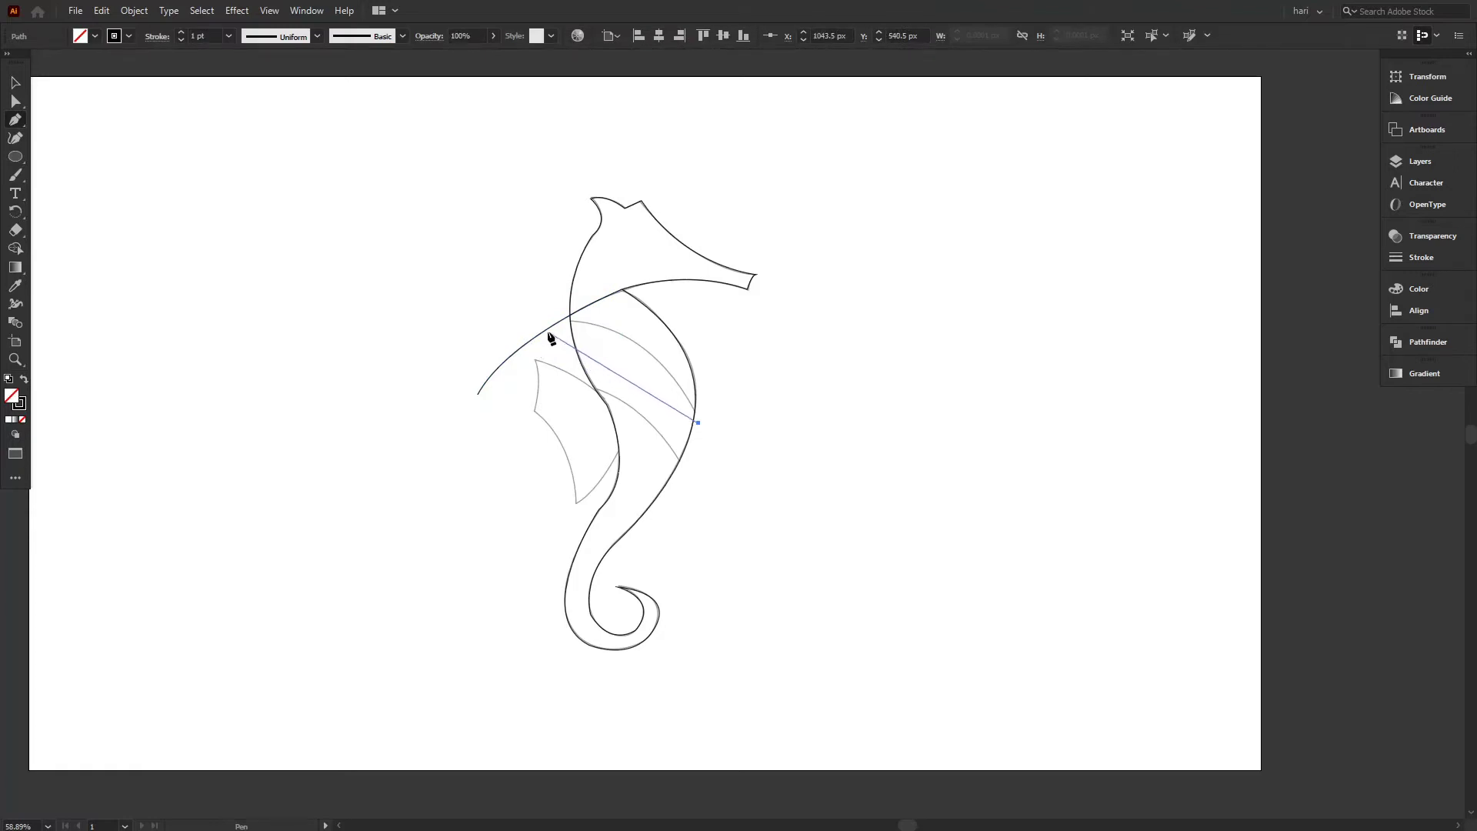
left_click_drag(472, 331, 289, 386)
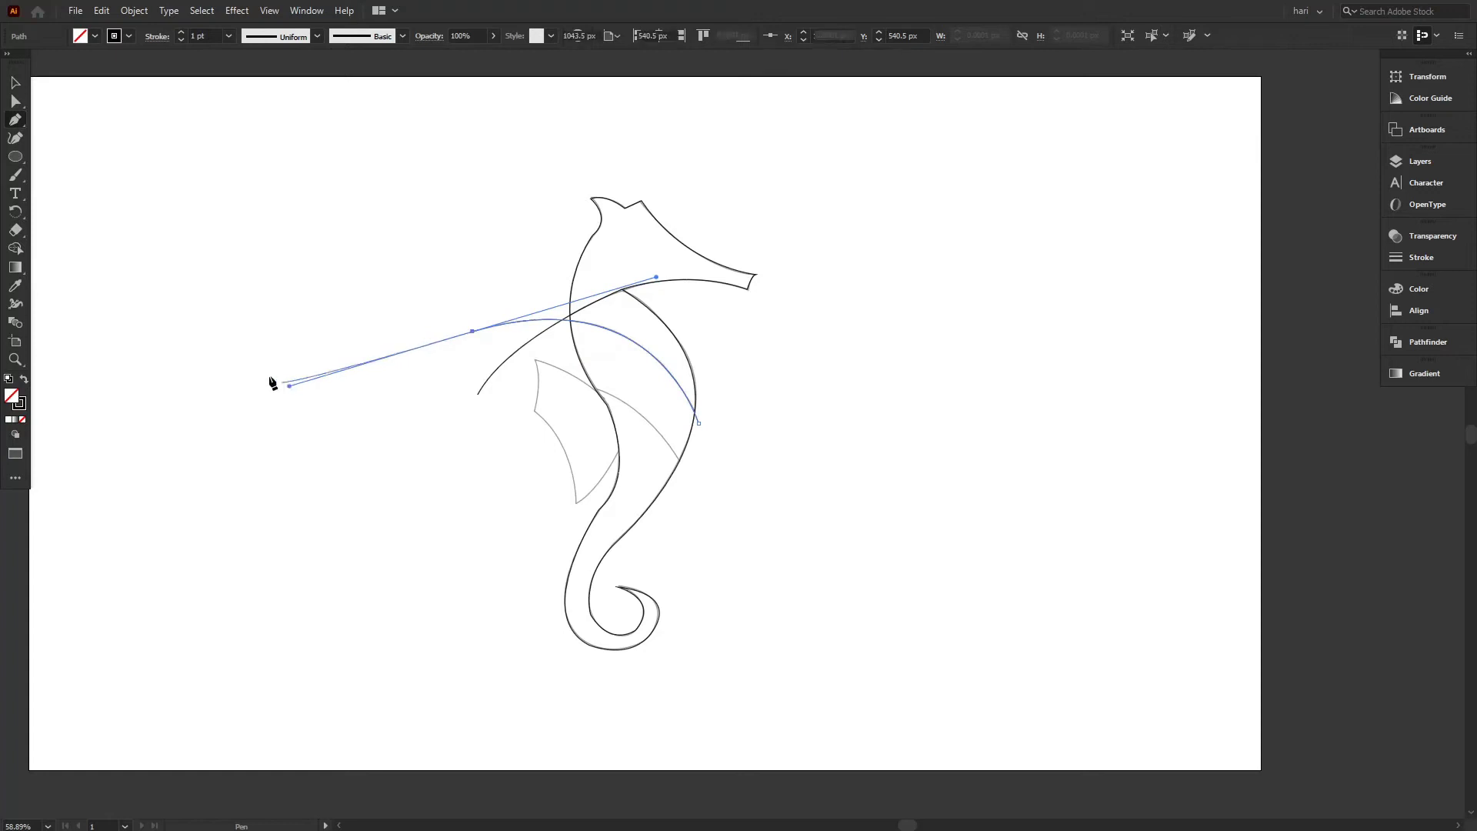
left_click(15, 83)
left_click(54, 135)
Trace the back fin from the body around its lower, outer and upper edges, ending inside the body
key("p")
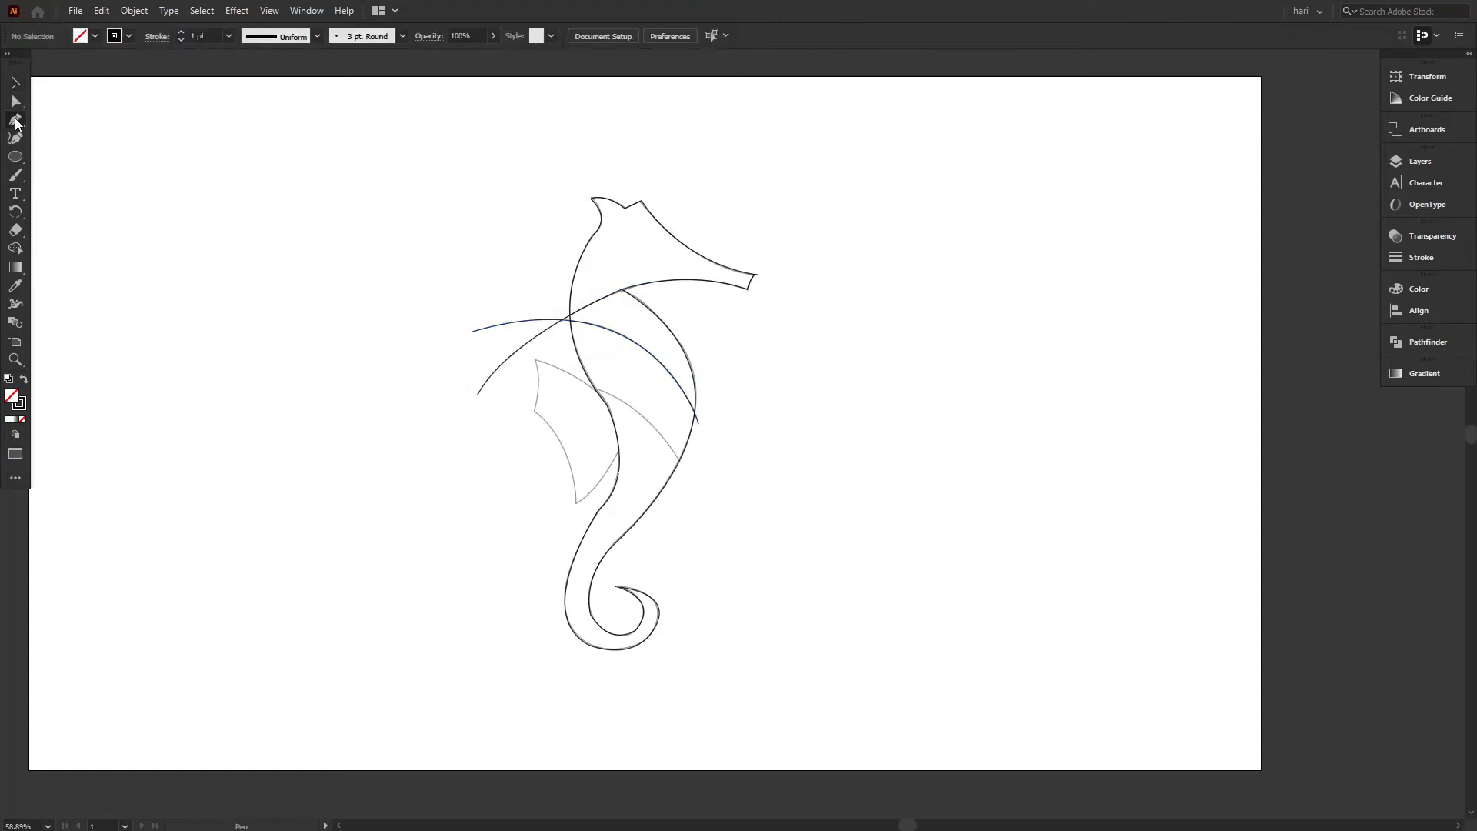
left_click(618, 453)
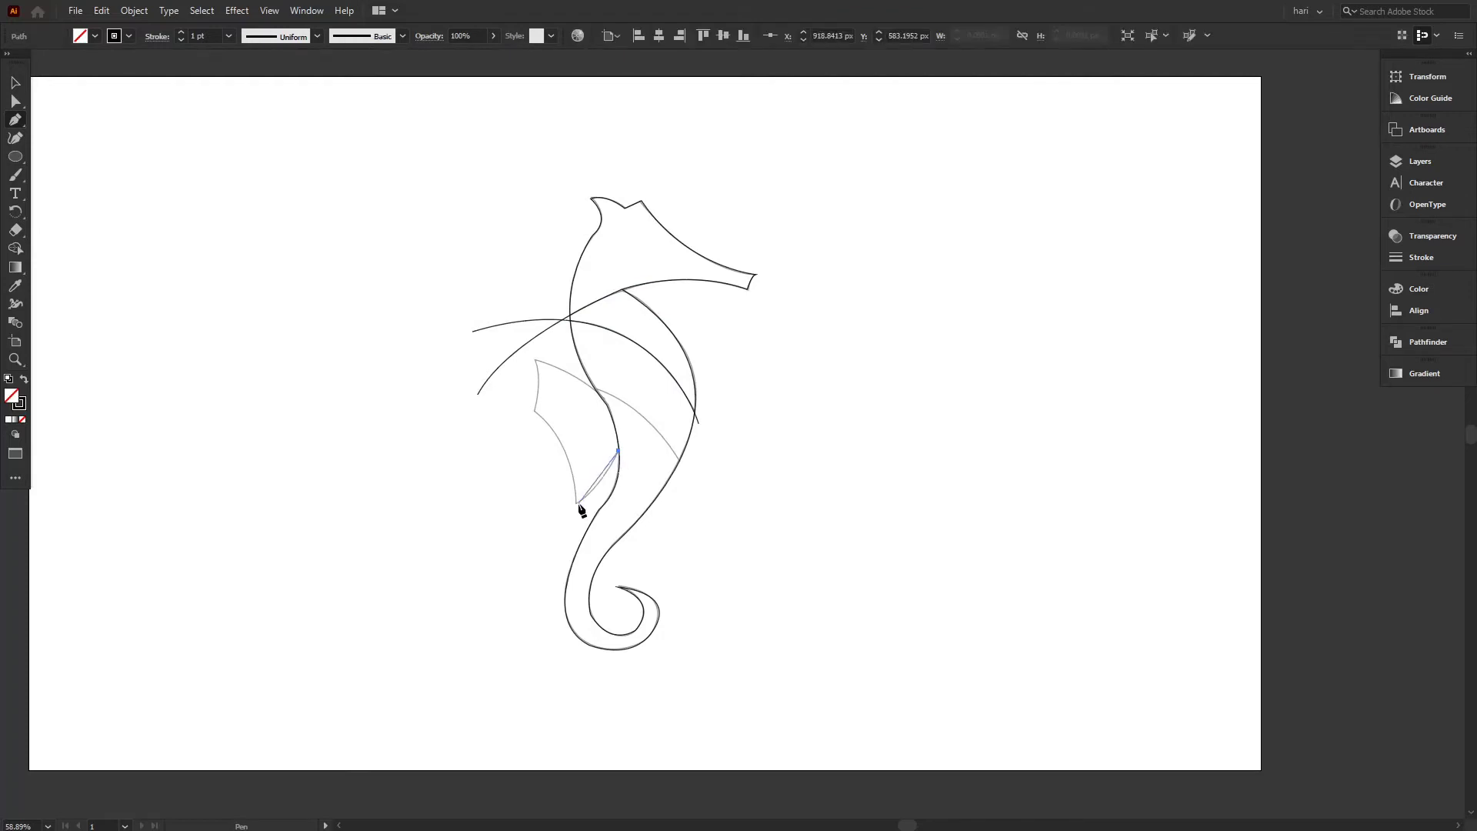
left_click_drag(559, 510, 557, 510)
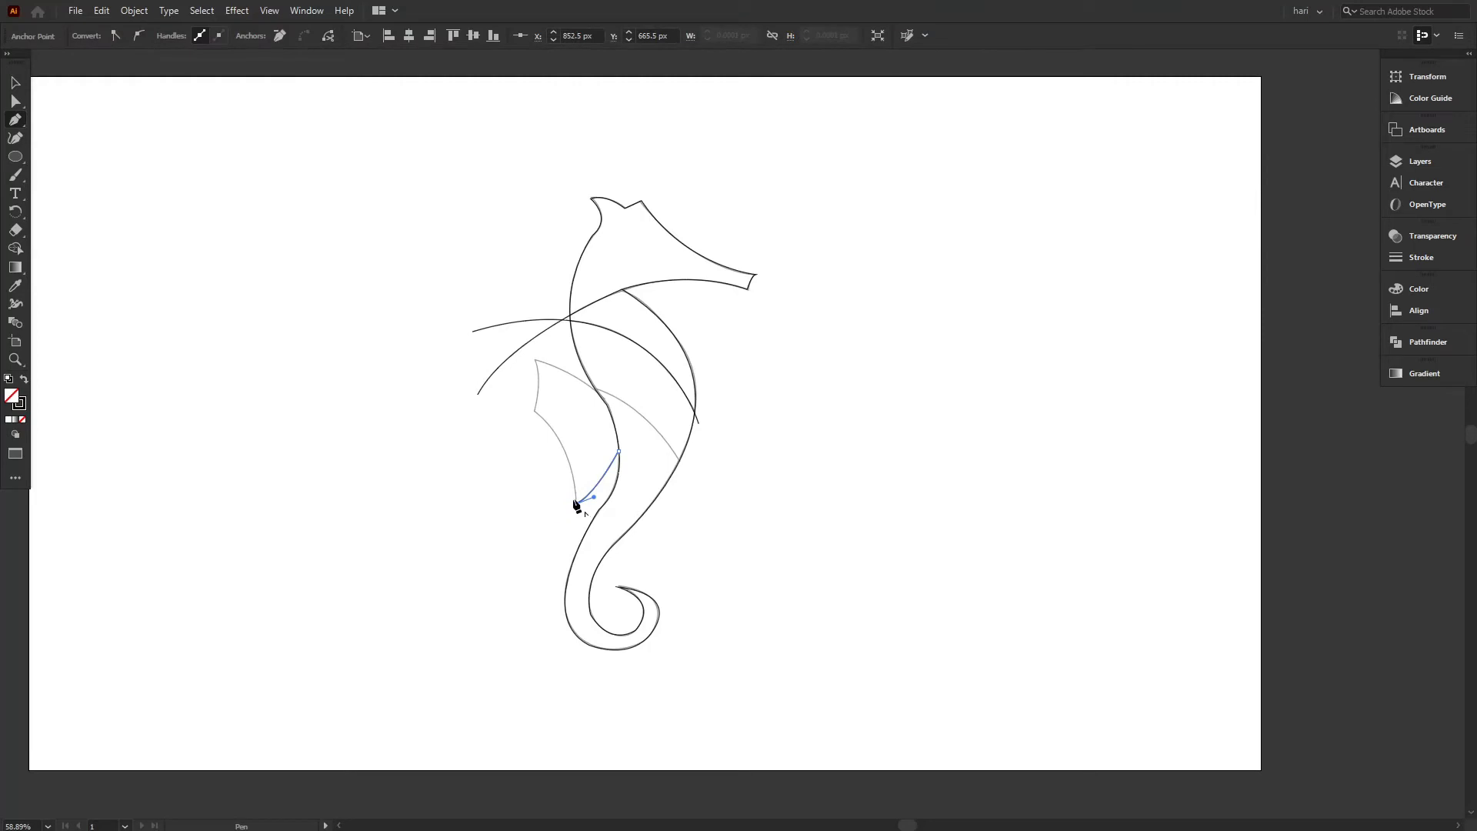
left_click_drag(535, 410, 509, 388)
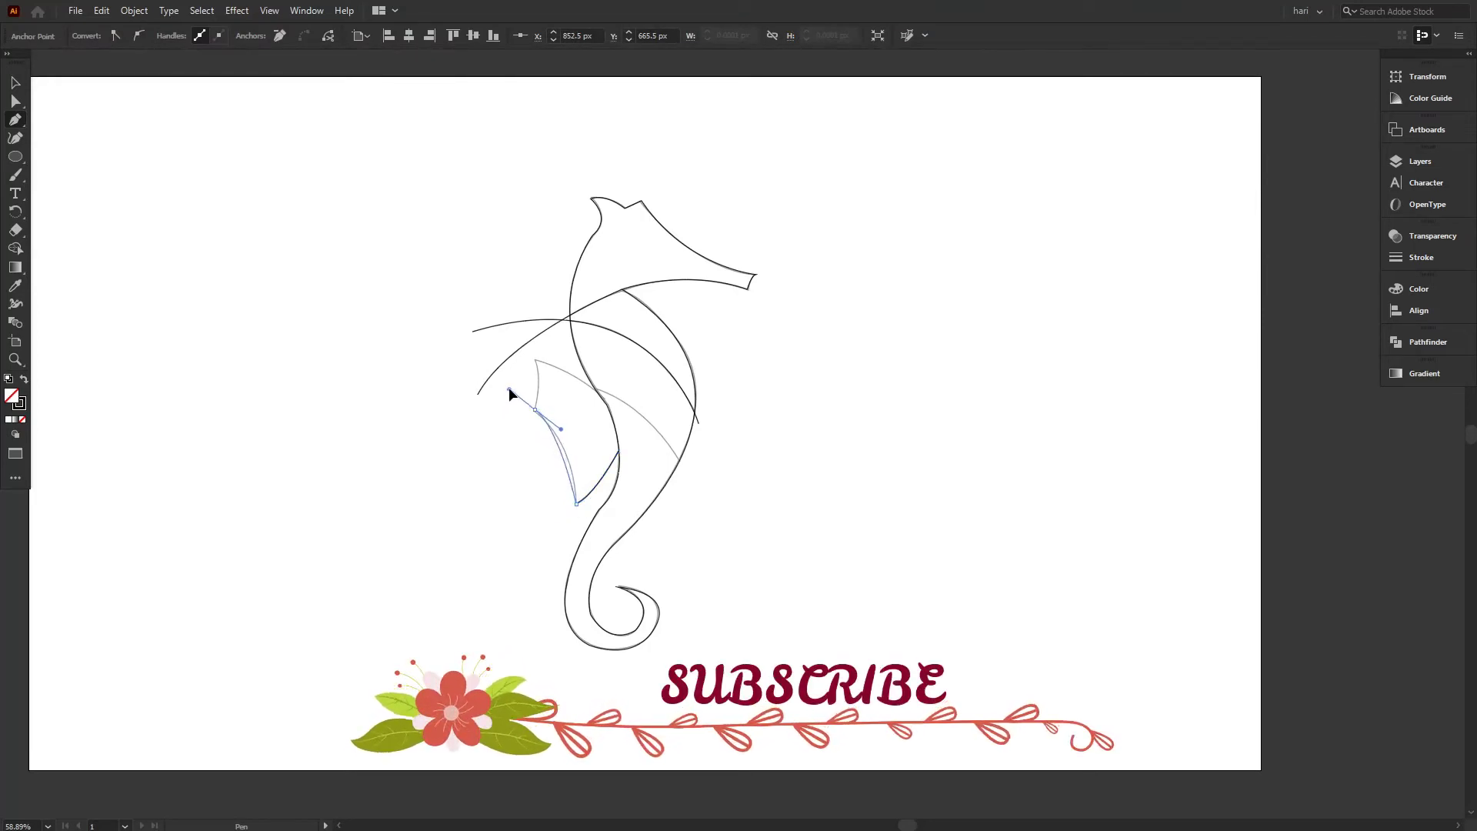
key("ctrl+z")
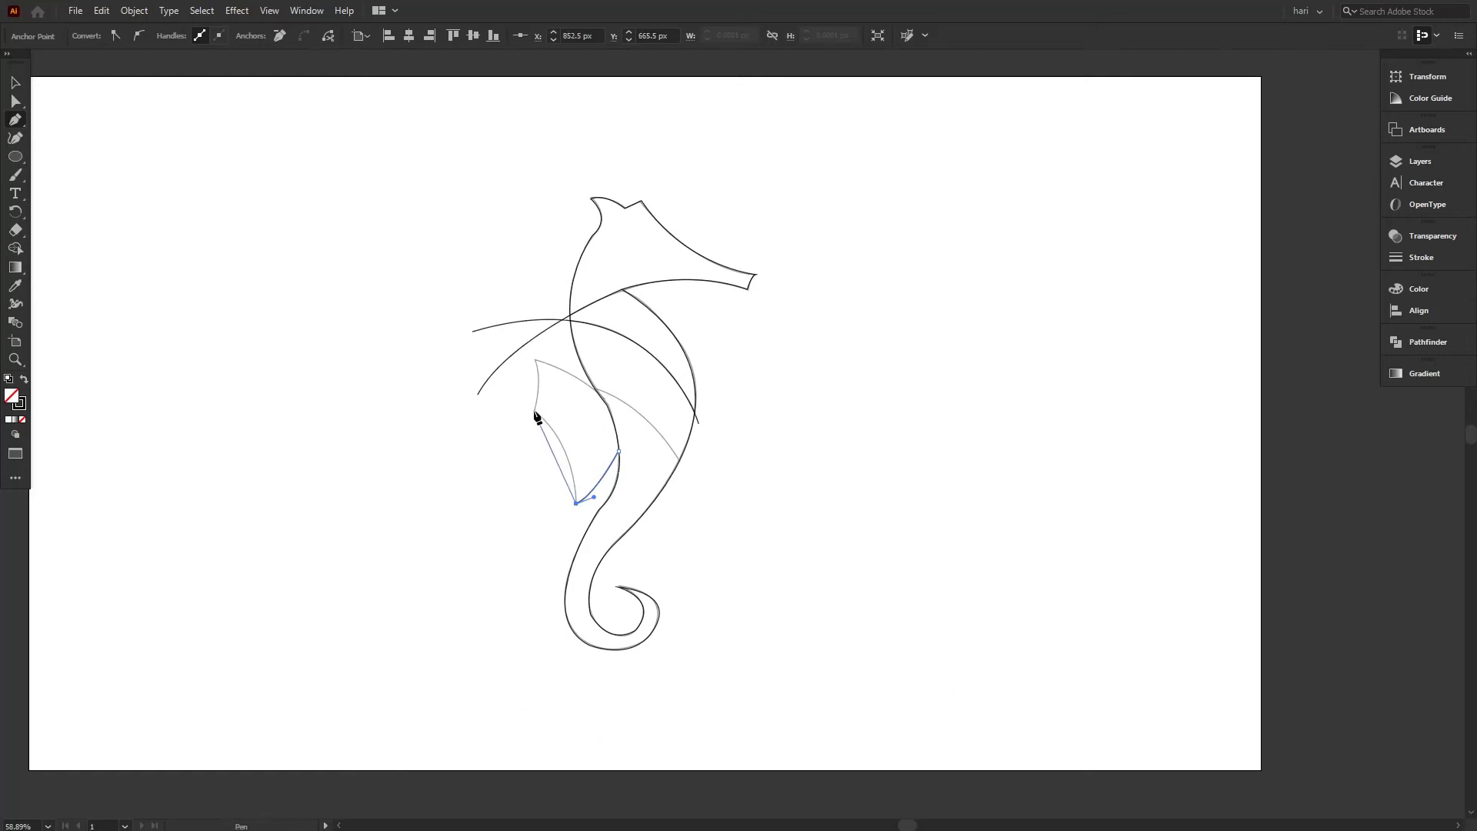
left_click_drag(515, 394, 491, 380)
left_click(535, 411)
left_click_drag(537, 364, 524, 339)
left_click(534, 359)
left_click_drag(626, 428, 651, 483)
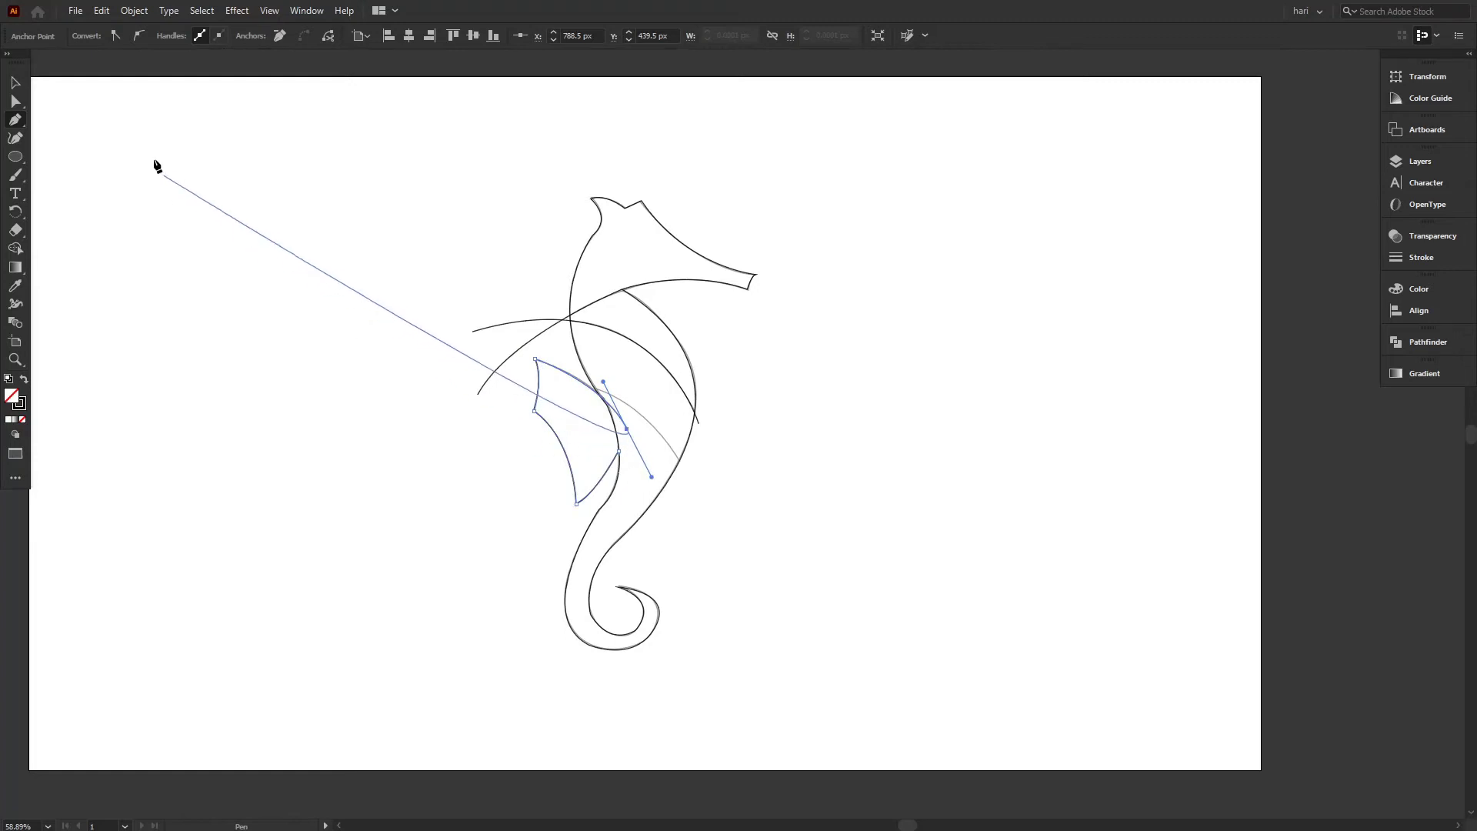
left_click(15, 83)
left_click(15, 124)
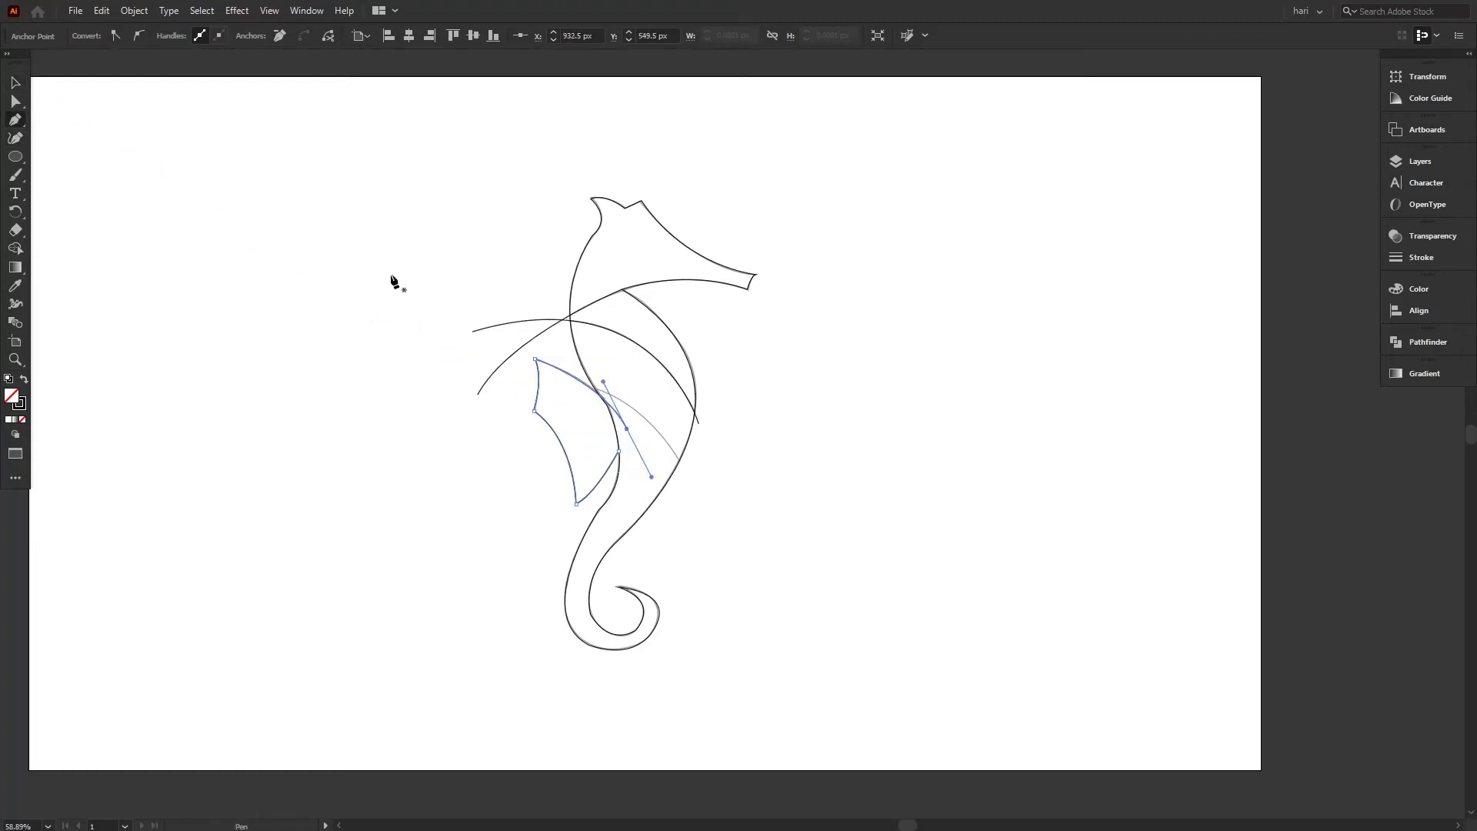
left_click(580, 392)
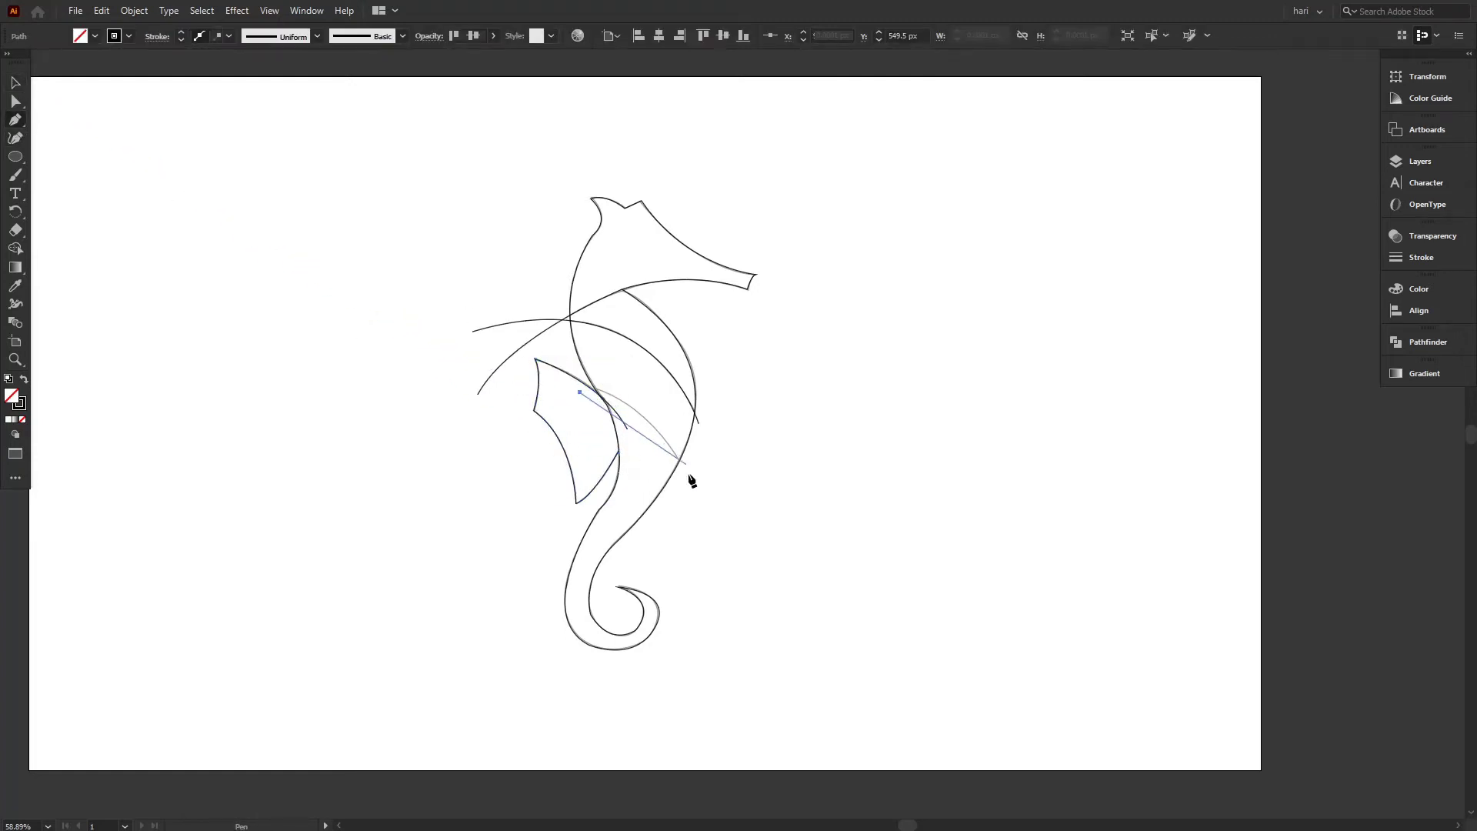
left_click_drag(690, 493, 763, 627)
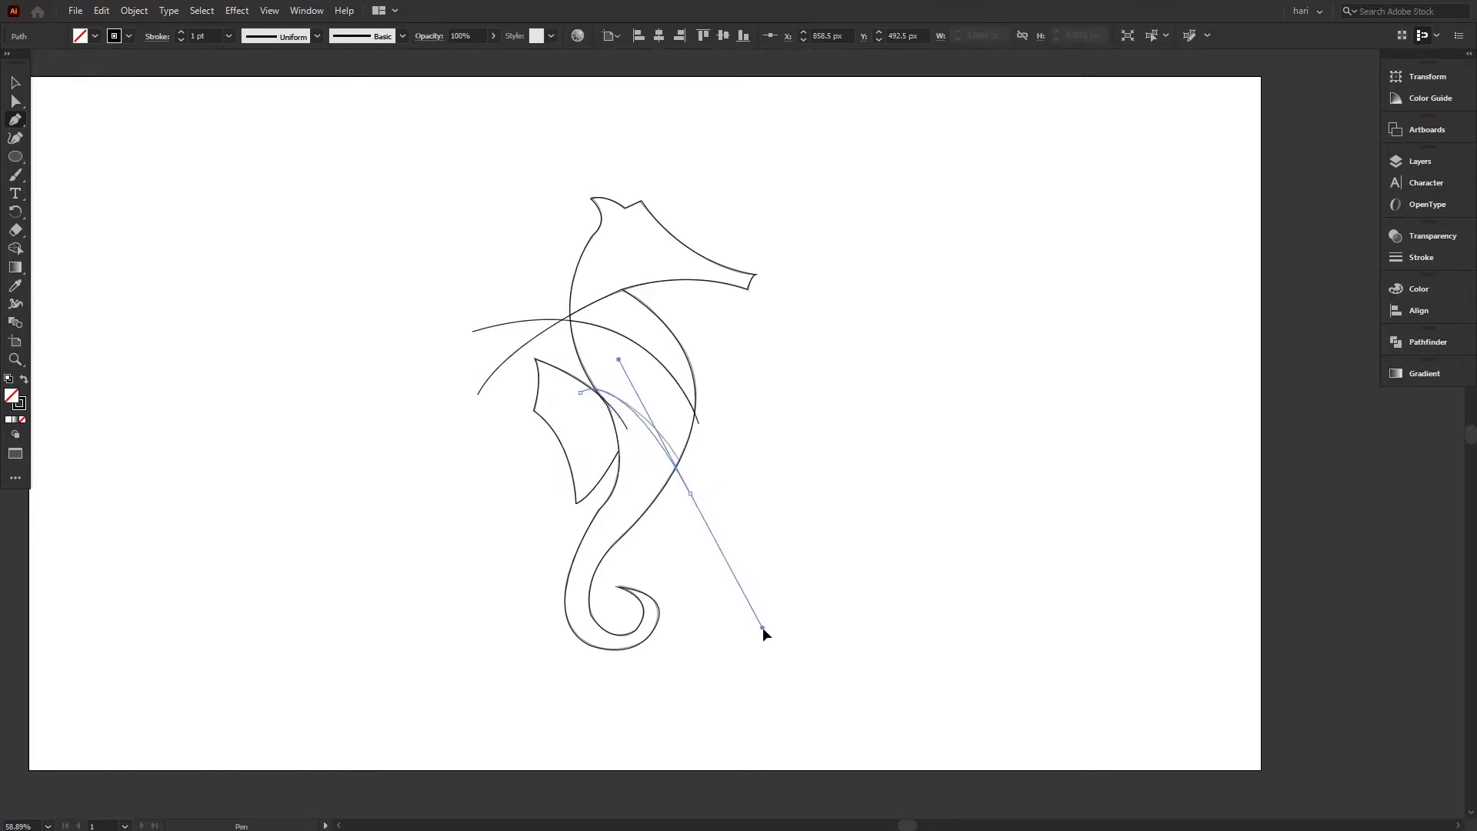
key("ctrl+z")
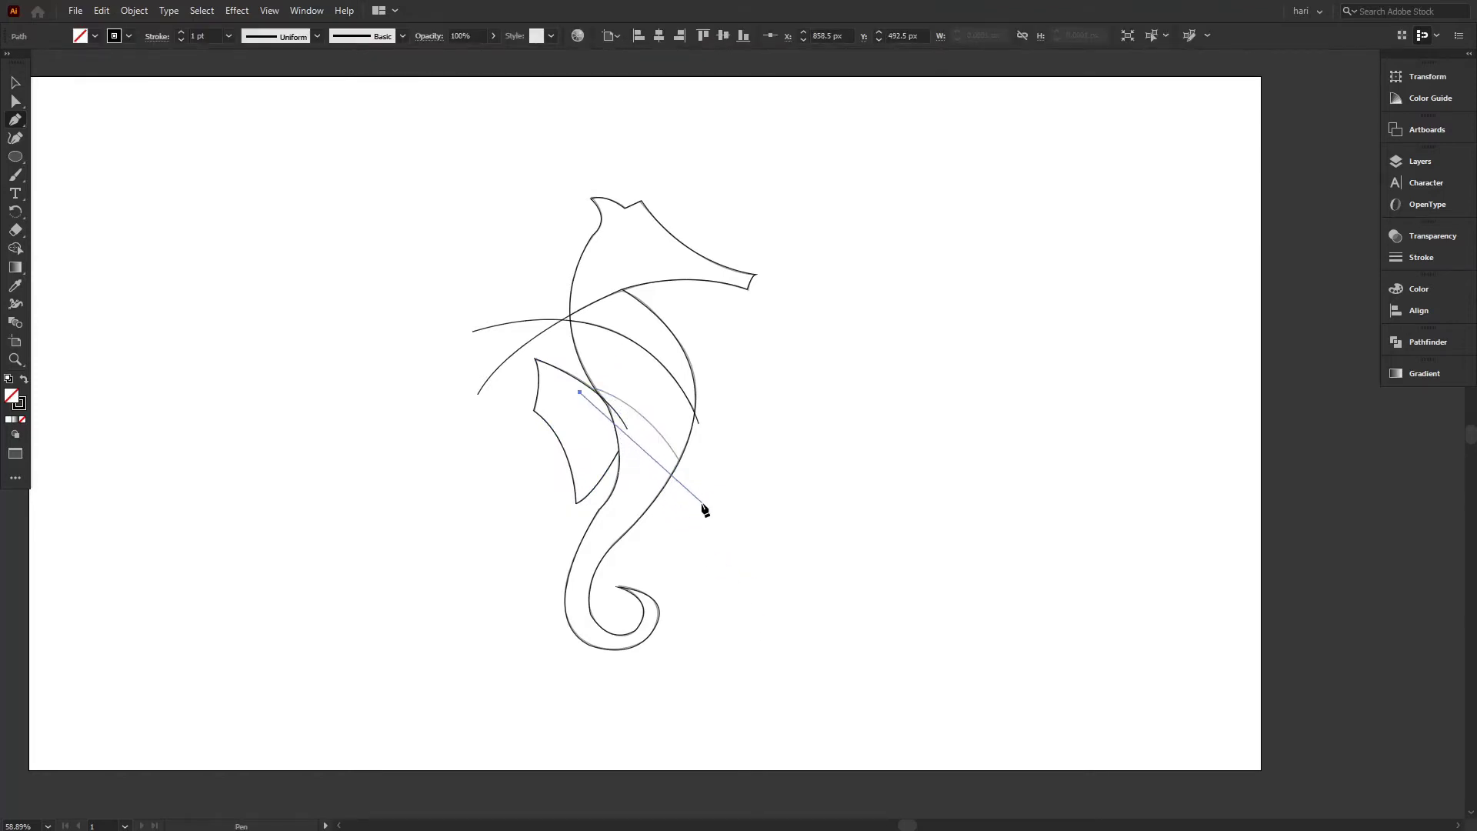
key("ctrl+z")
Draw the lower body stripe as an open curve from inside the fin across the body past the belly
left_click(552, 382)
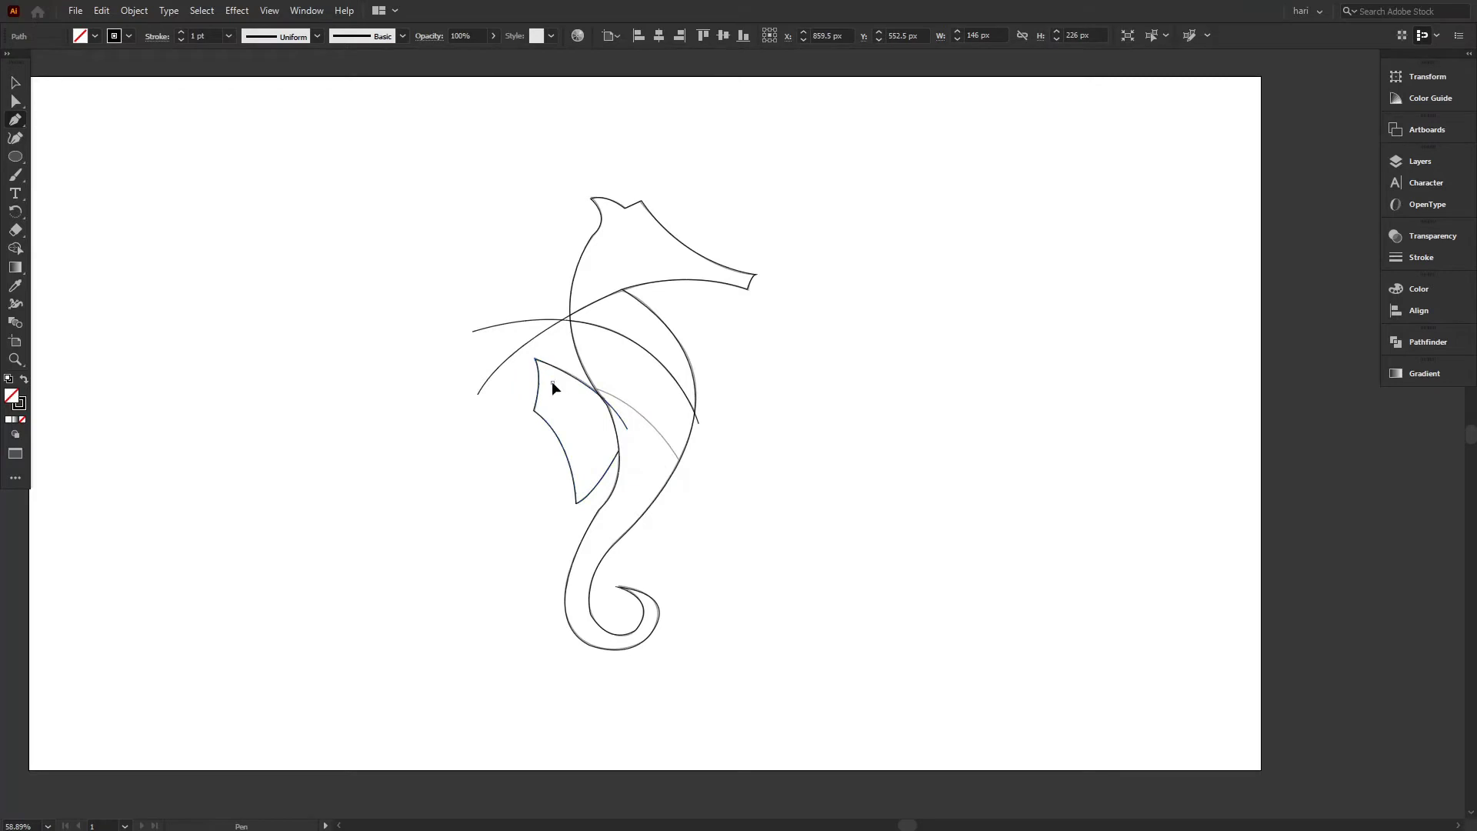
left_click_drag(711, 506, 796, 652)
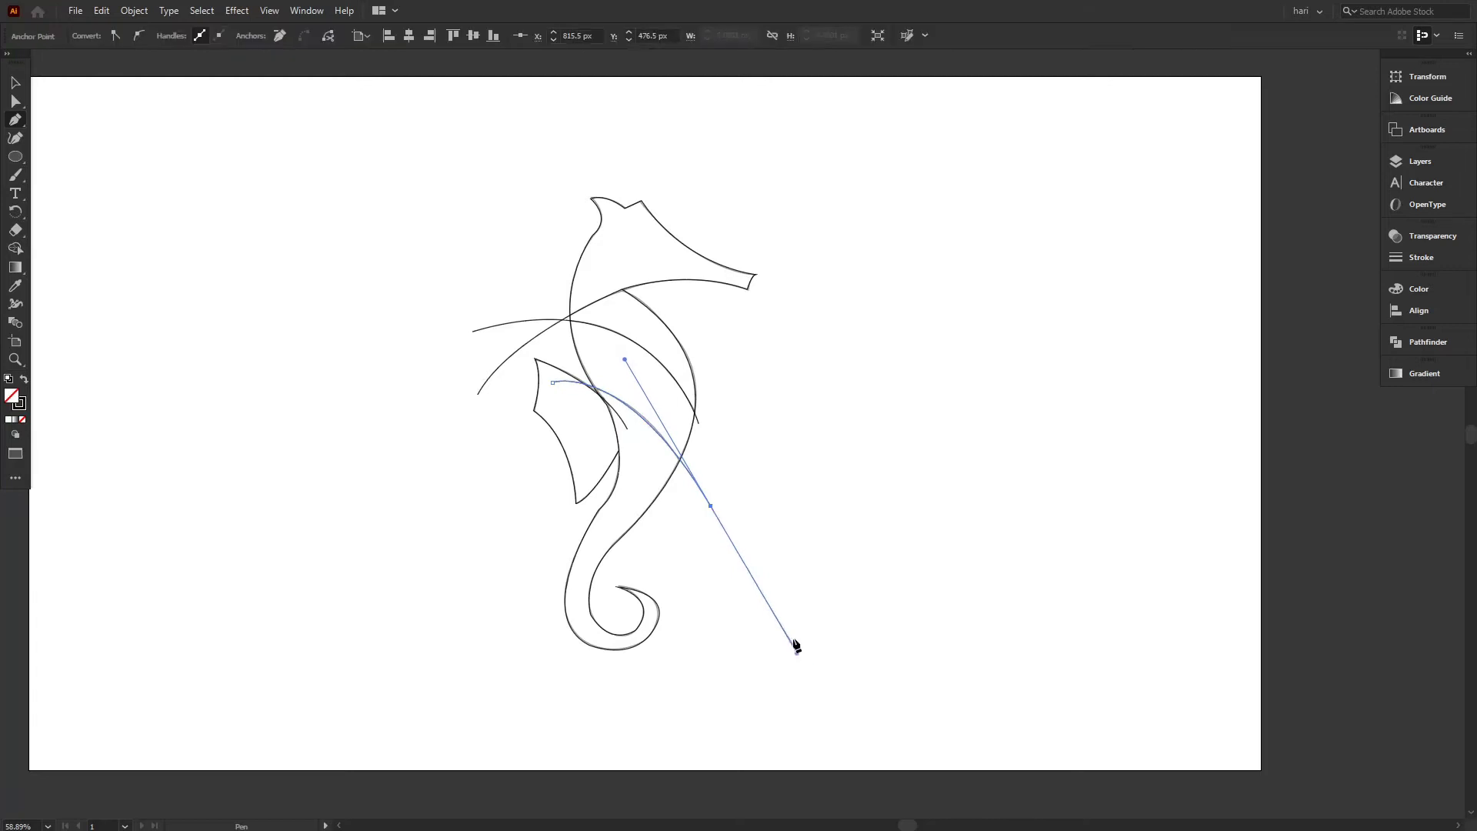
left_click(13, 83)
Select all the traced paths and remove the overhanging curve segments with the Shape Builder tool
left_click_drag(327, 217, 842, 607)
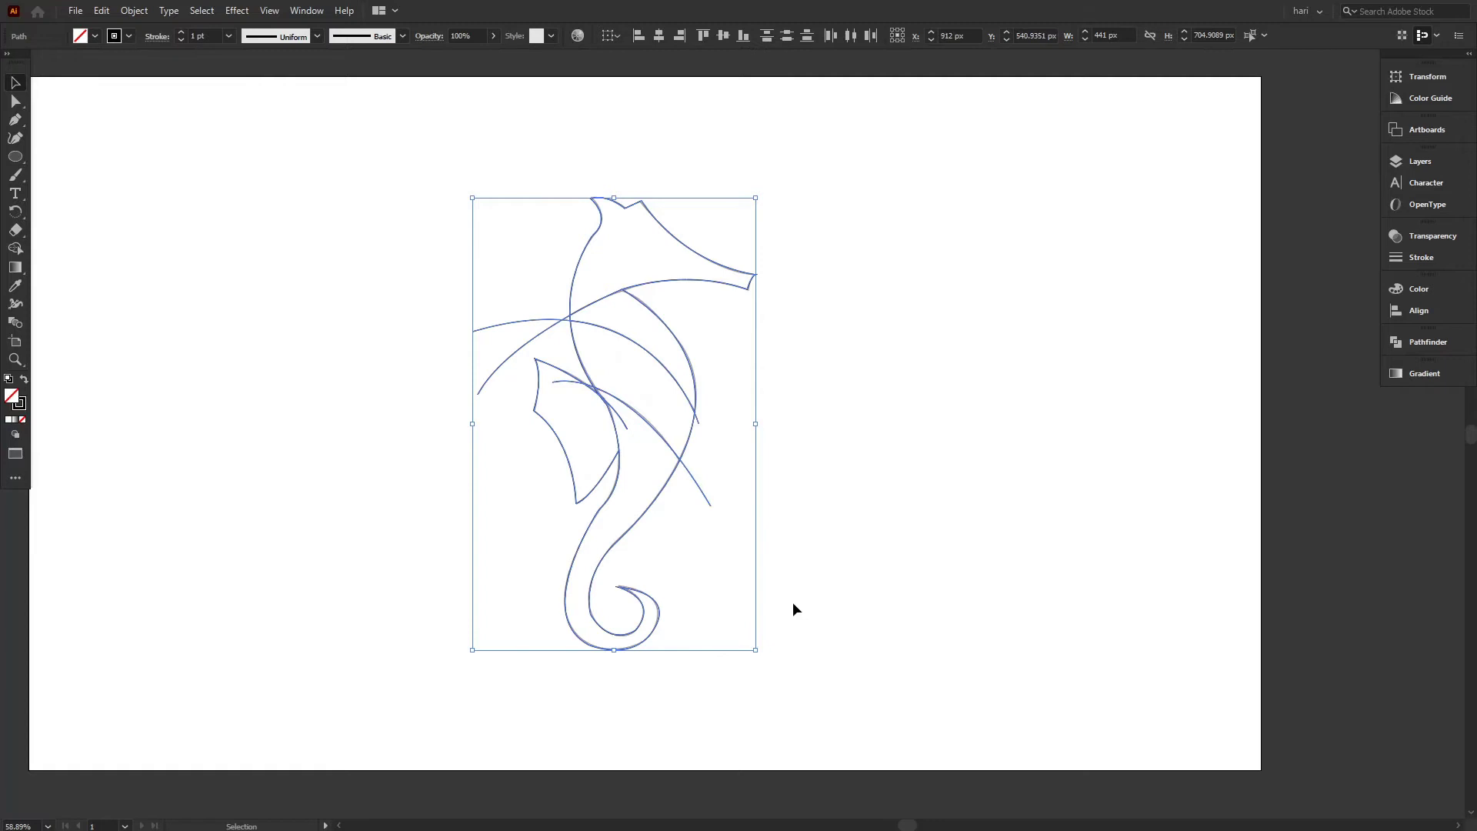
left_click(15, 248)
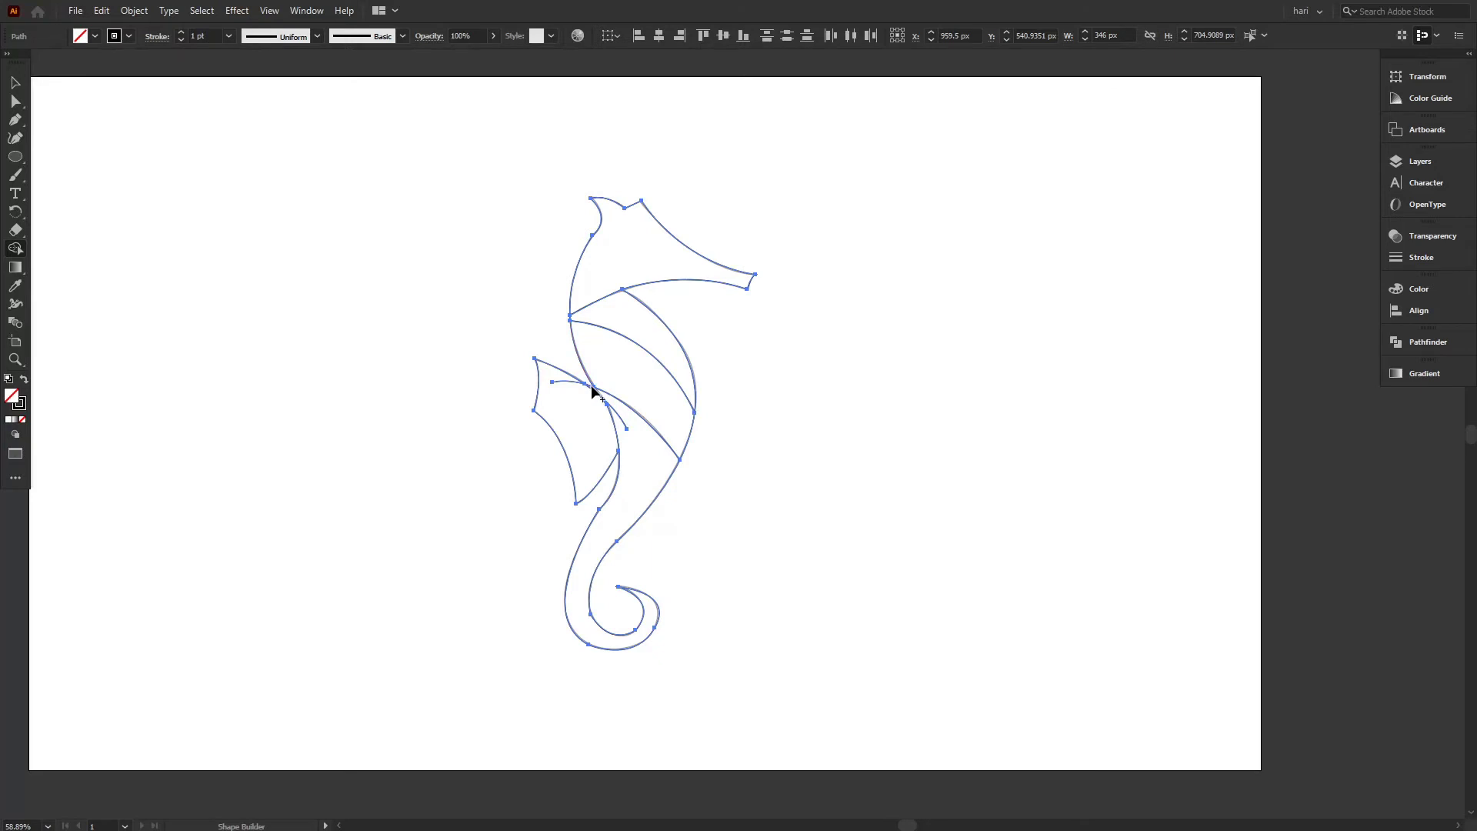
key("ctrl+space")
left_click_drag(600, 442, 841, 413)
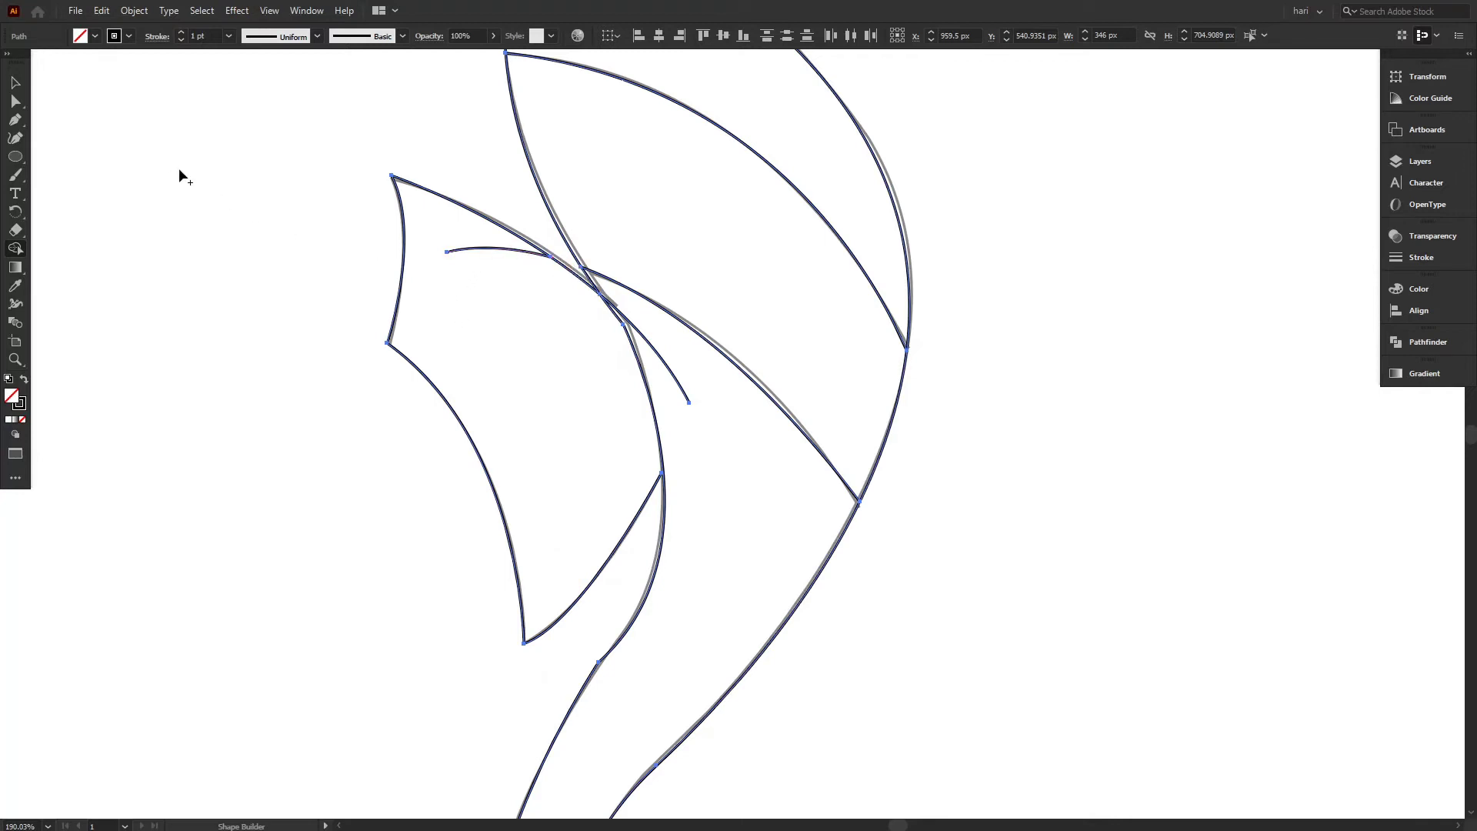
left_click(476, 248, "alt")
left_click(659, 350, "alt")
left_click_drag(529, 372, 235, 536)
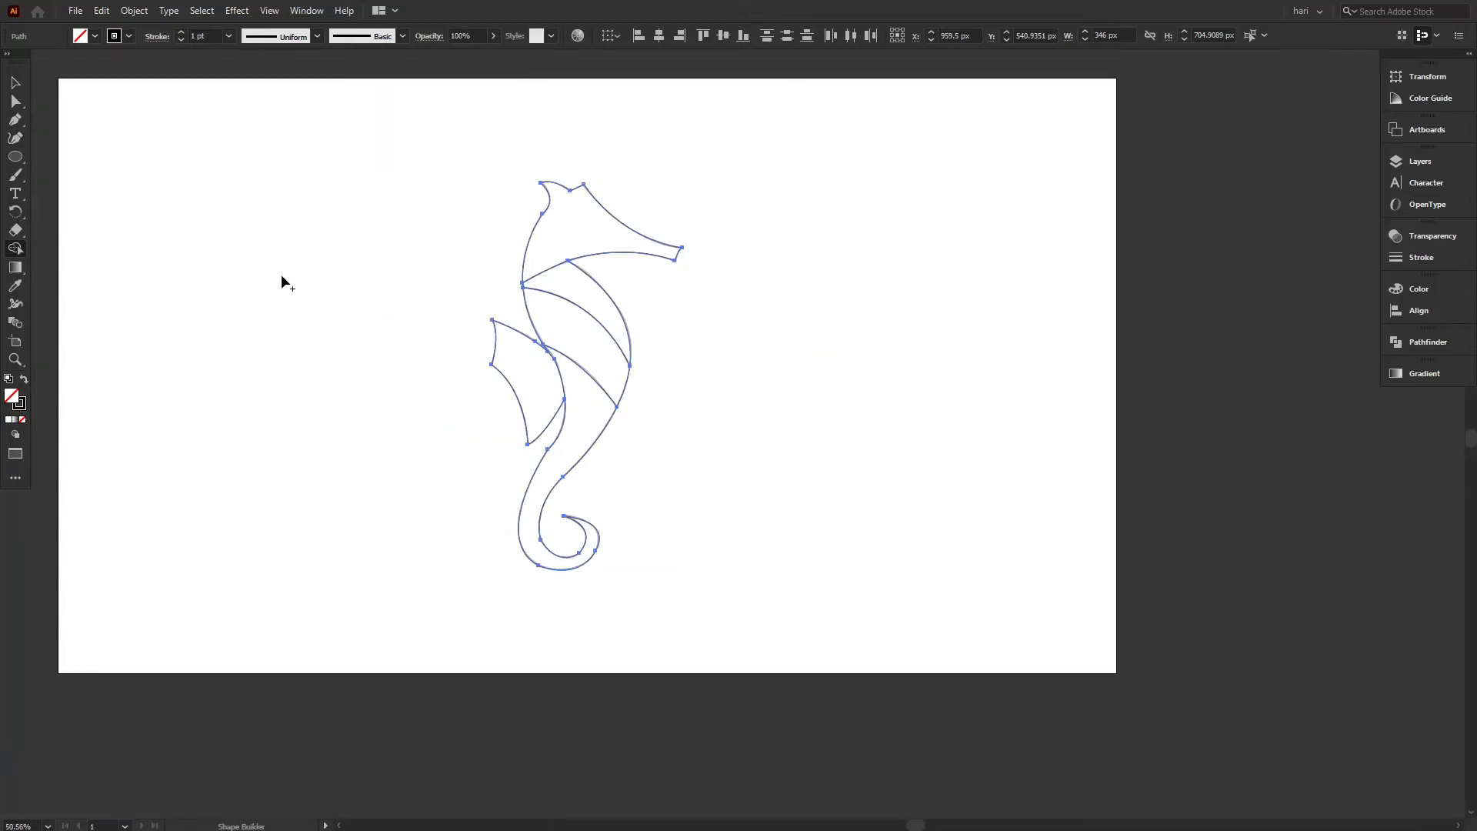
Unlock all locked artwork and clear the resulting selection
left_click(98, 11)
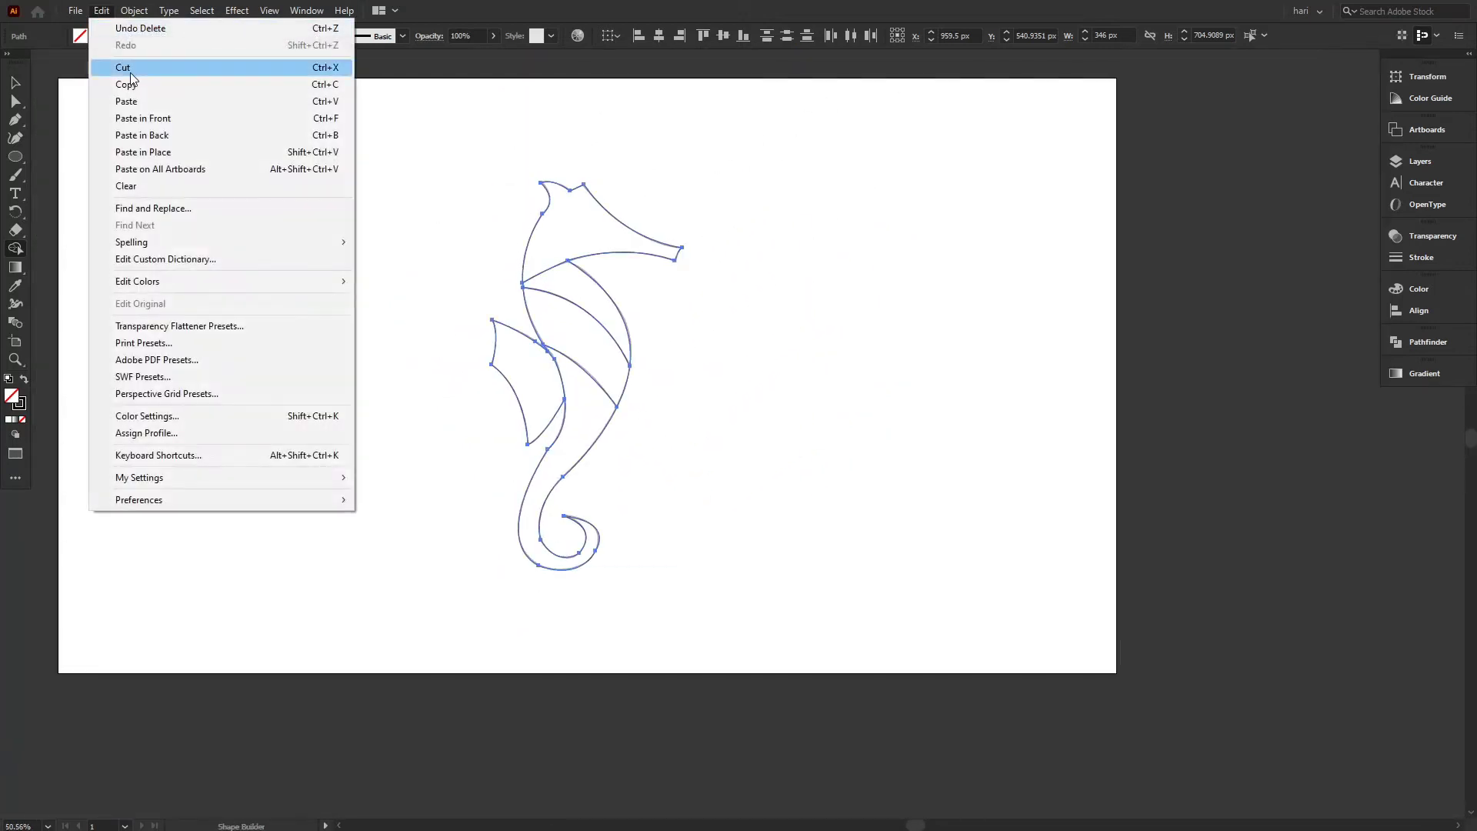
mouse_move(134, 11)
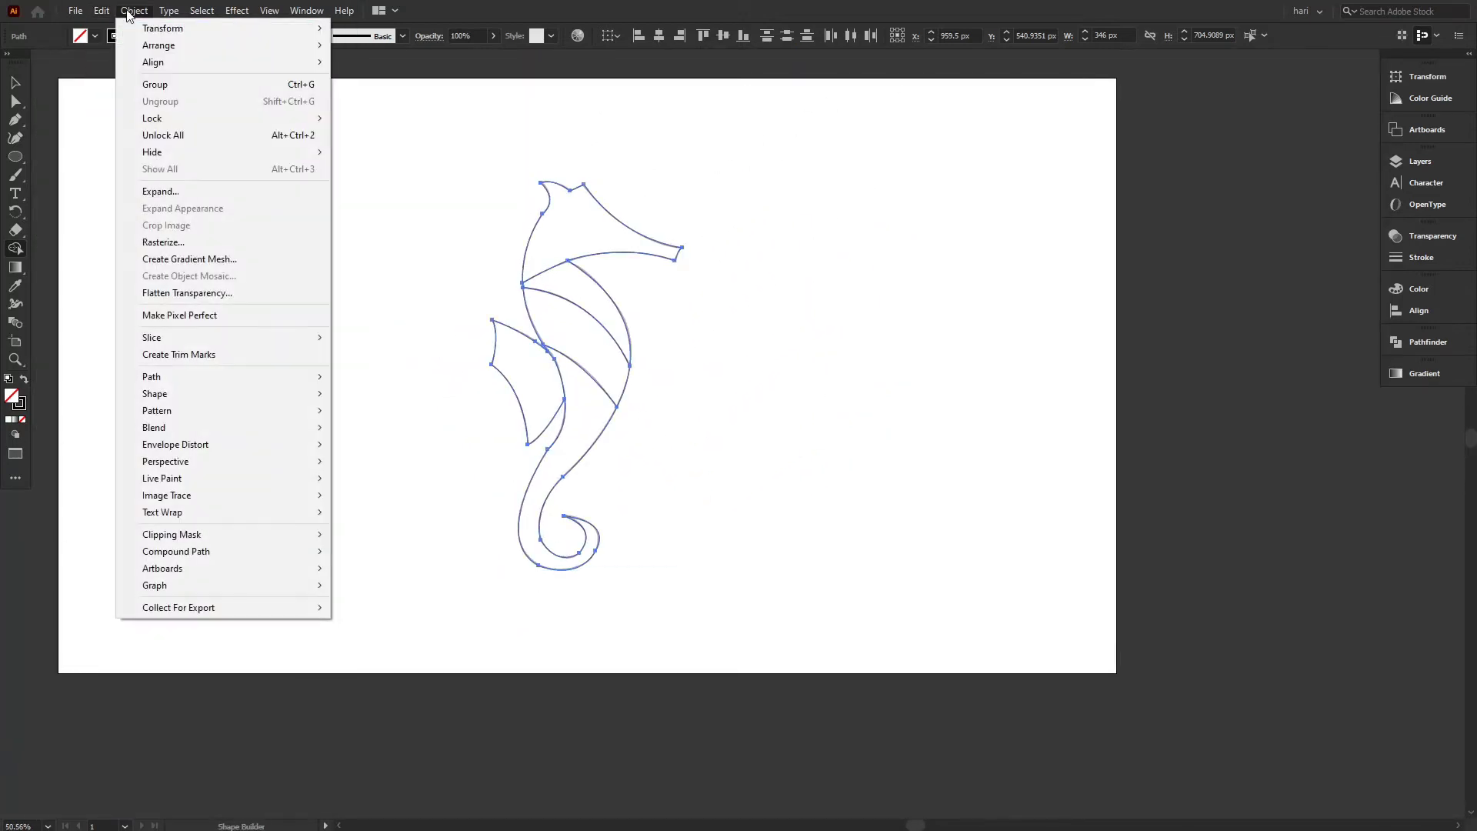
left_click(161, 137)
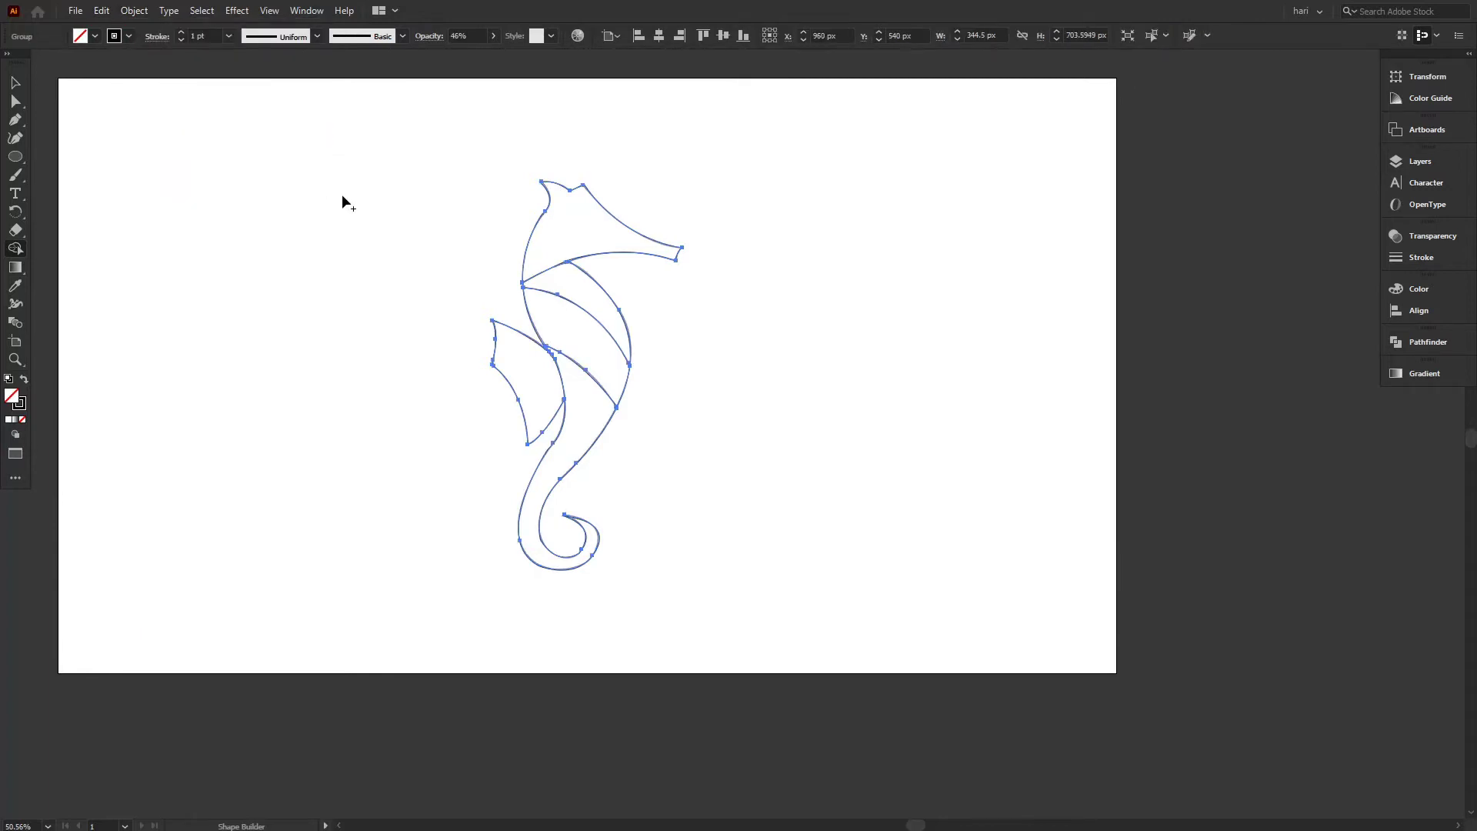
left_click(17, 82)
left_click_drag(196, 150, 261, 234)
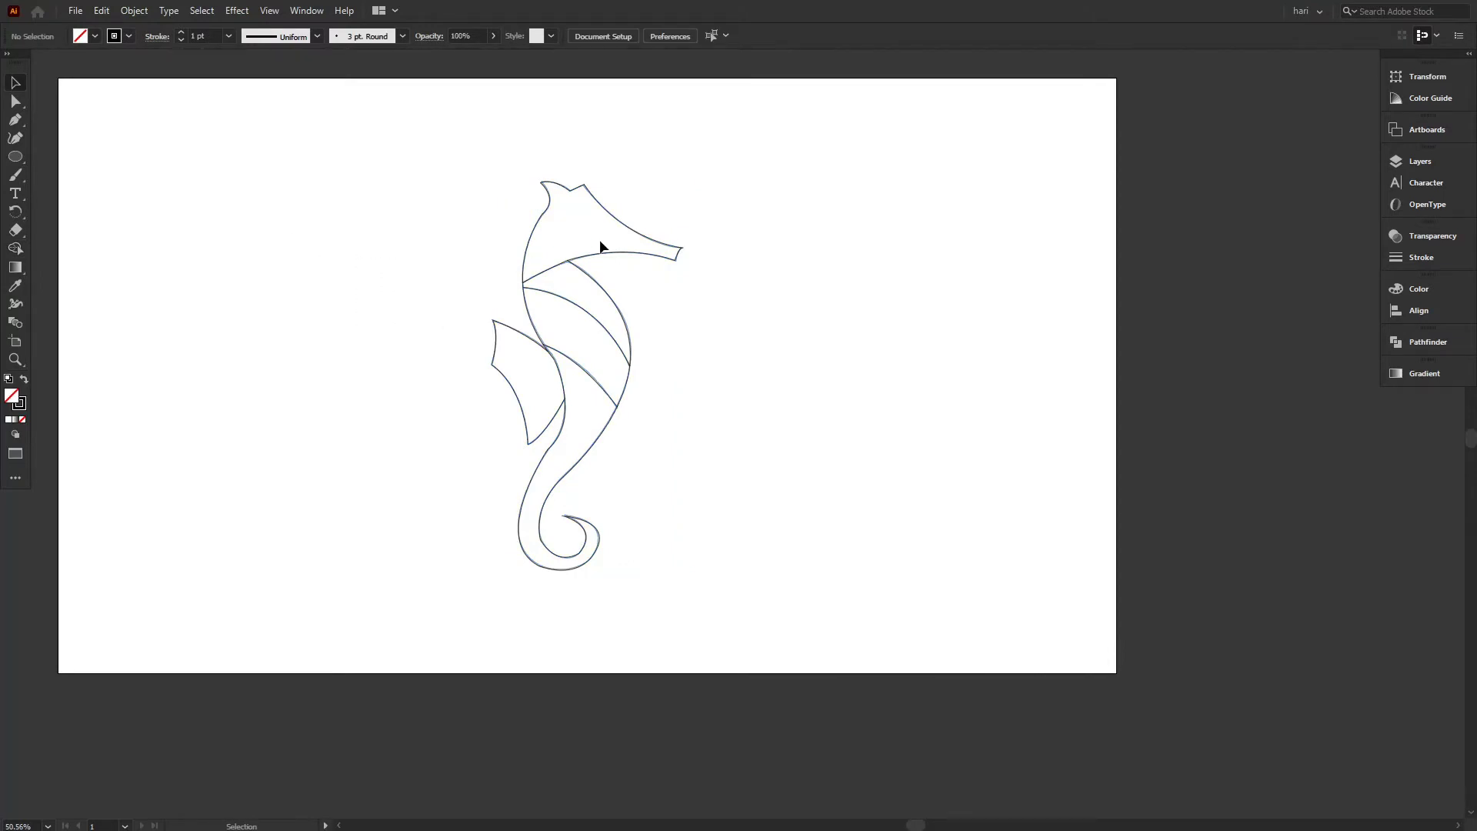
left_click_drag(467, 174, 806, 651)
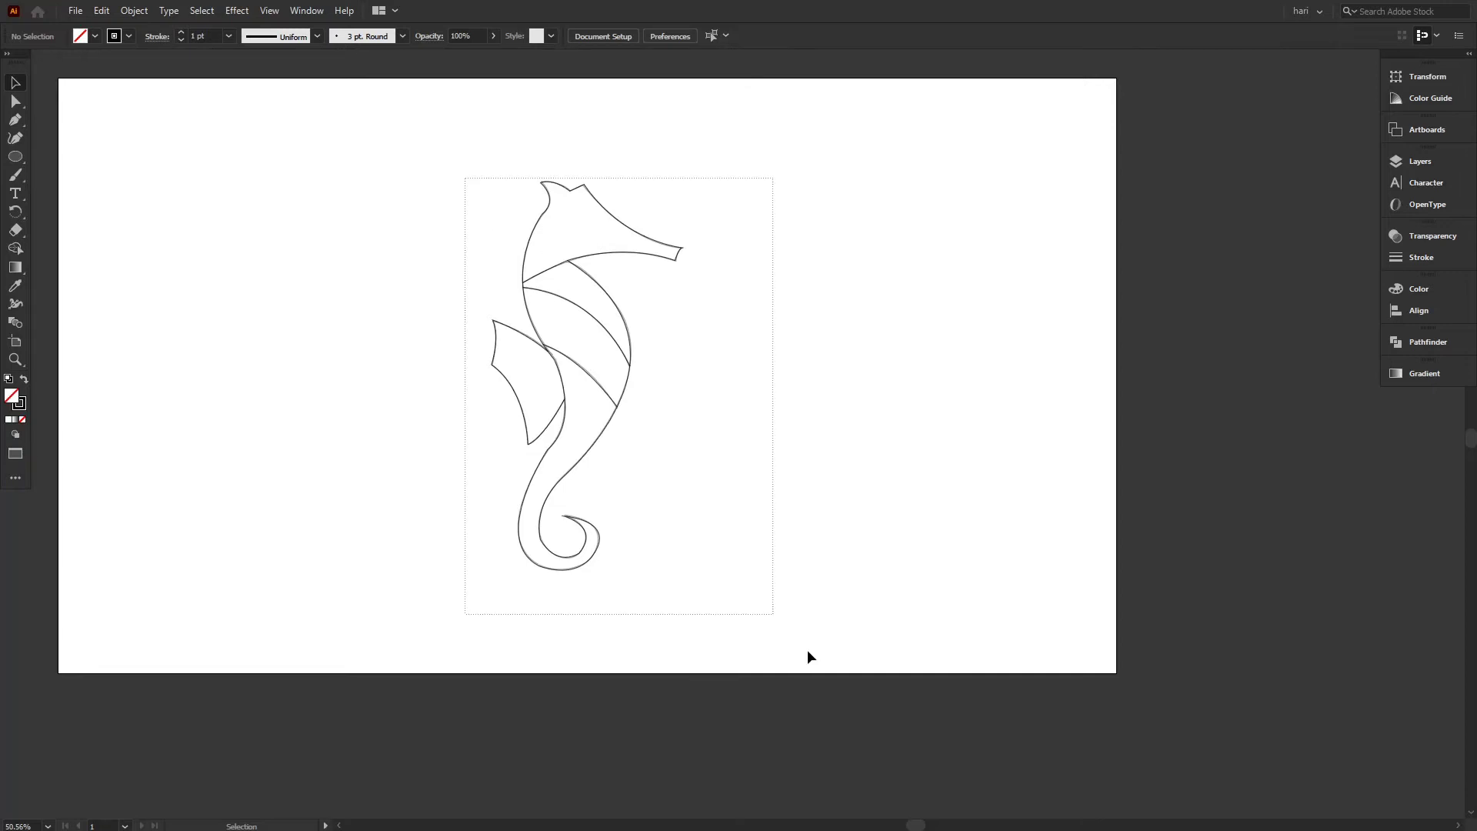
left_click(604, 381)
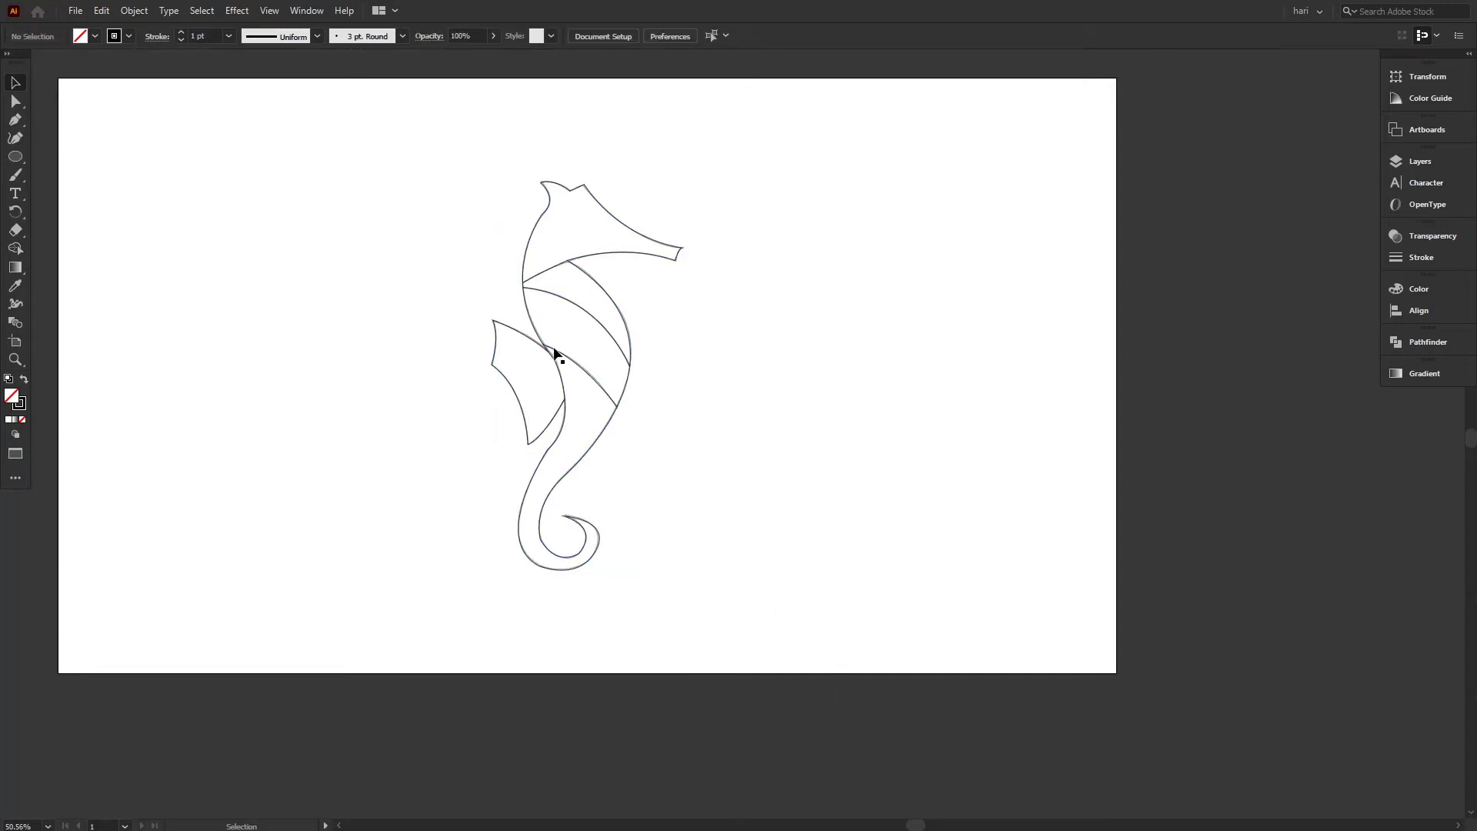
Try to move the traced seahorse paths off the original sketch beneath them
left_click_drag(566, 353, 678, 357)
left_click_drag(484, 202, 558, 459)
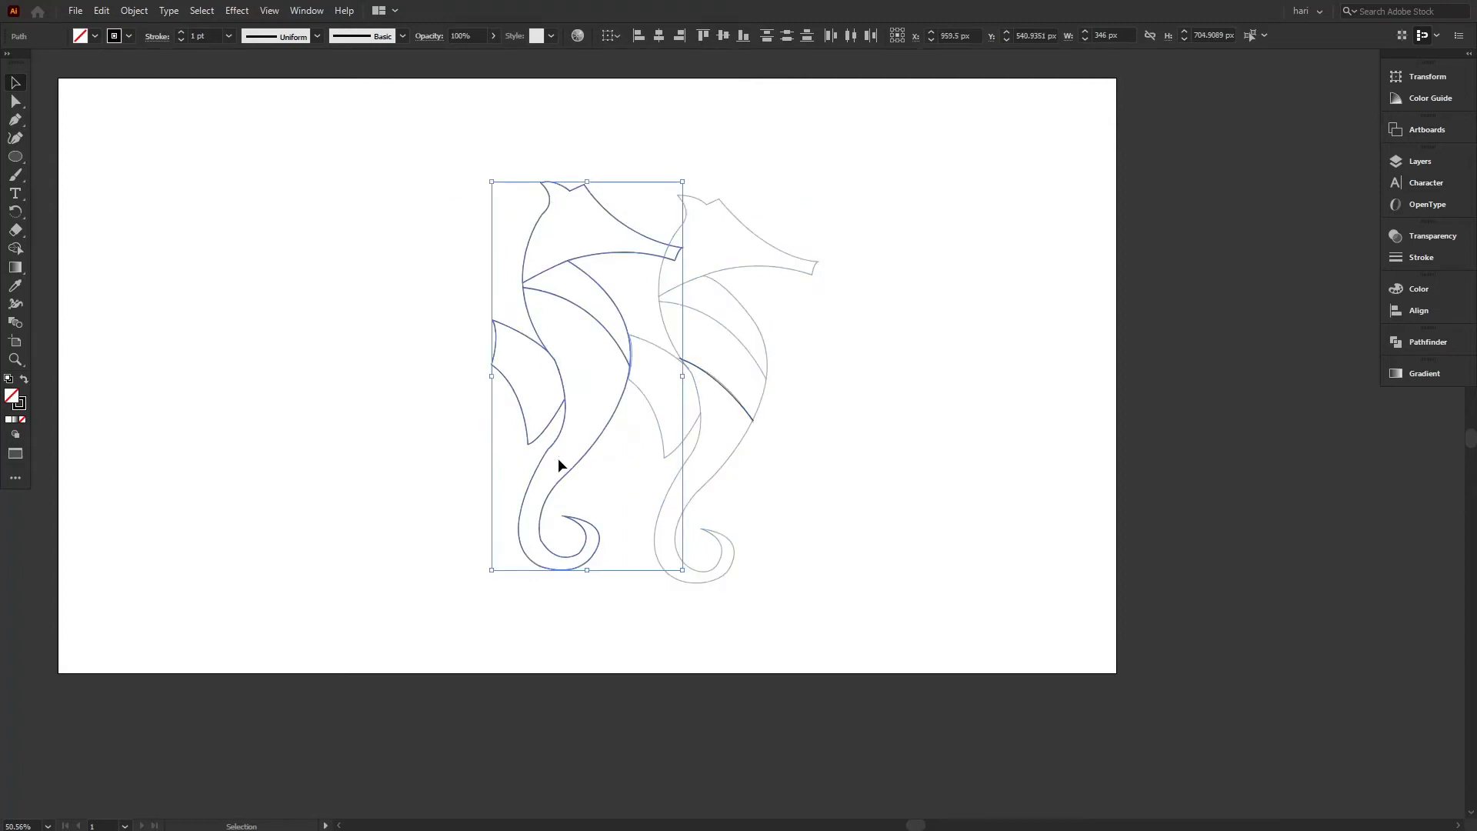
left_click_drag(864, 194, 660, 483)
left_click(827, 366)
left_click_drag(846, 331, 767, 400)
key("ctrl+z")
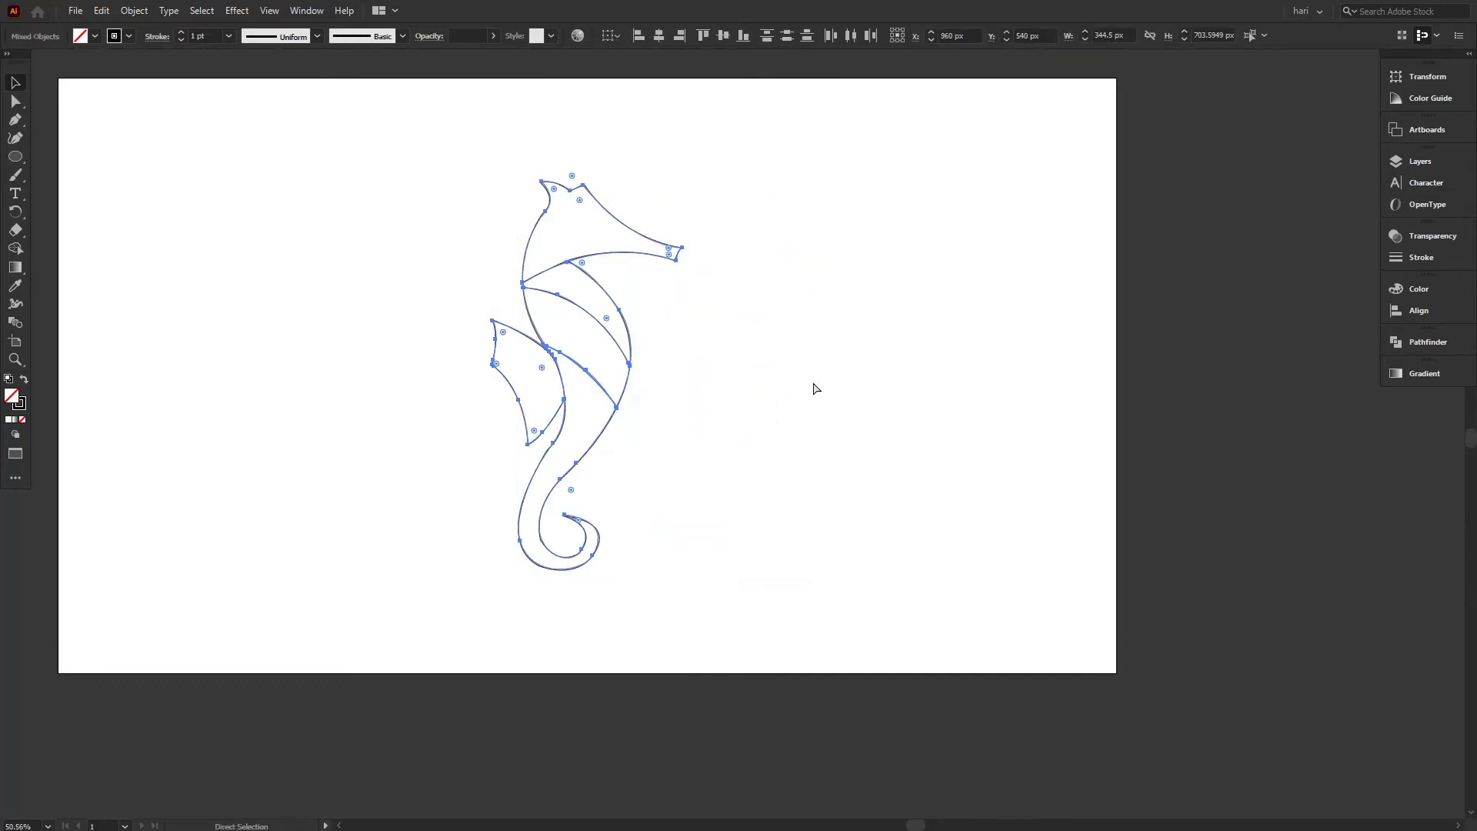
left_click(758, 395)
left_click_drag(598, 353, 595, 416)
left_click_drag(513, 388, 731, 398)
key("ctrl+z")
left_click(668, 376)
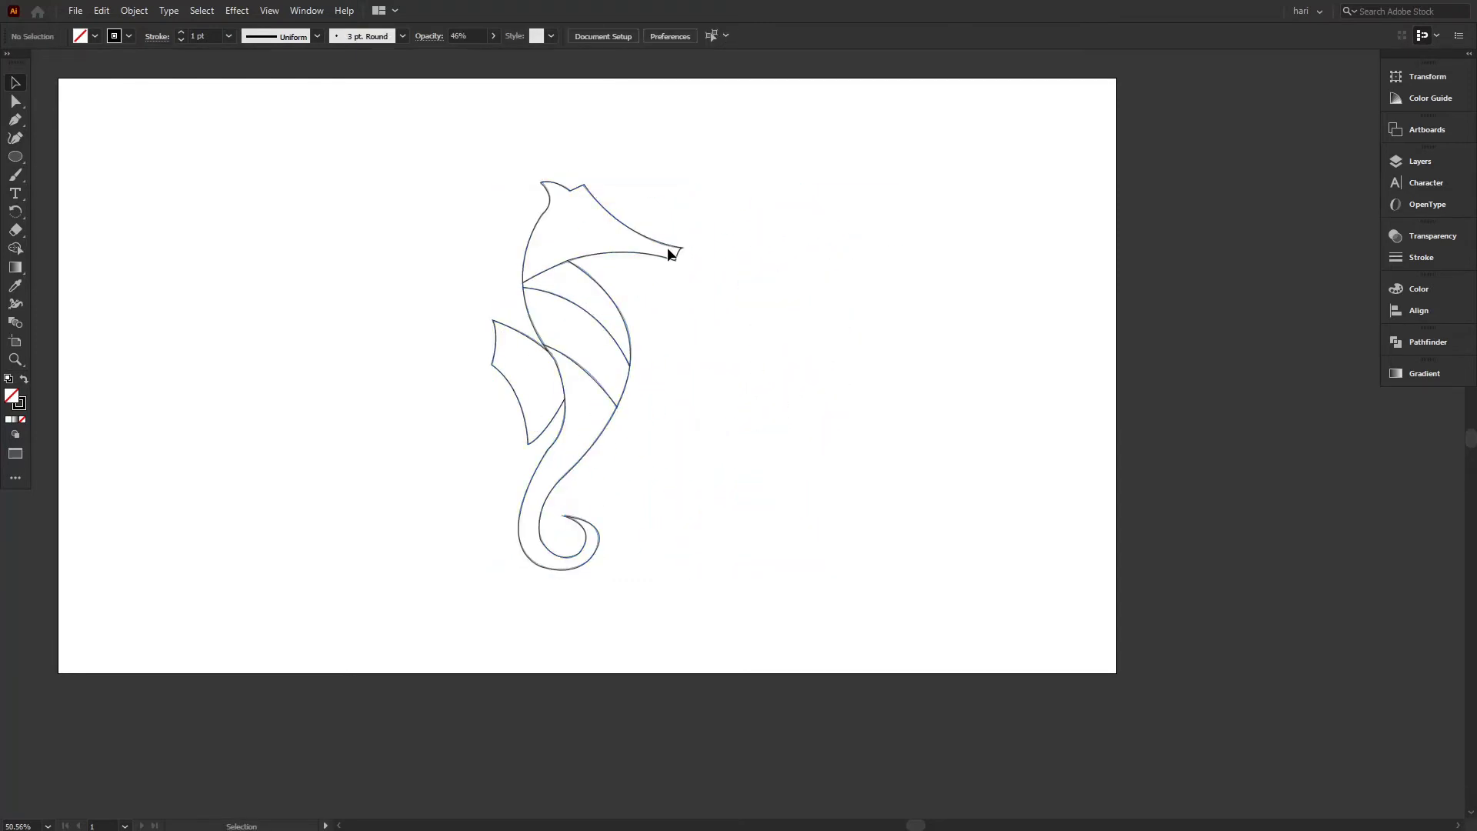
Try to select the overlapping tracing and sketch together and shift them across the artboard
left_click_drag(557, 152, 560, 616)
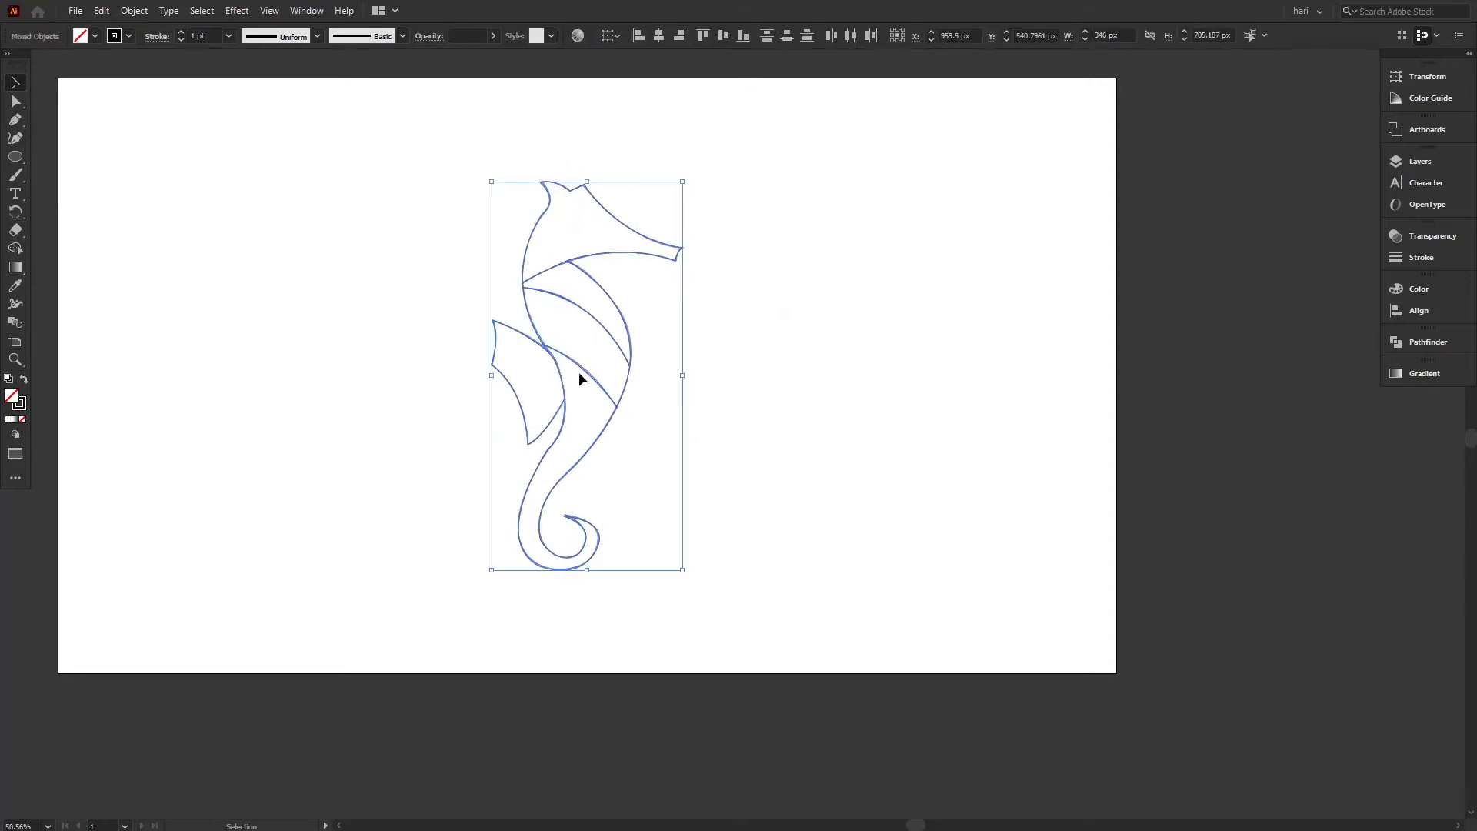
left_click_drag(582, 376, 613, 371)
key("ctrl+z")
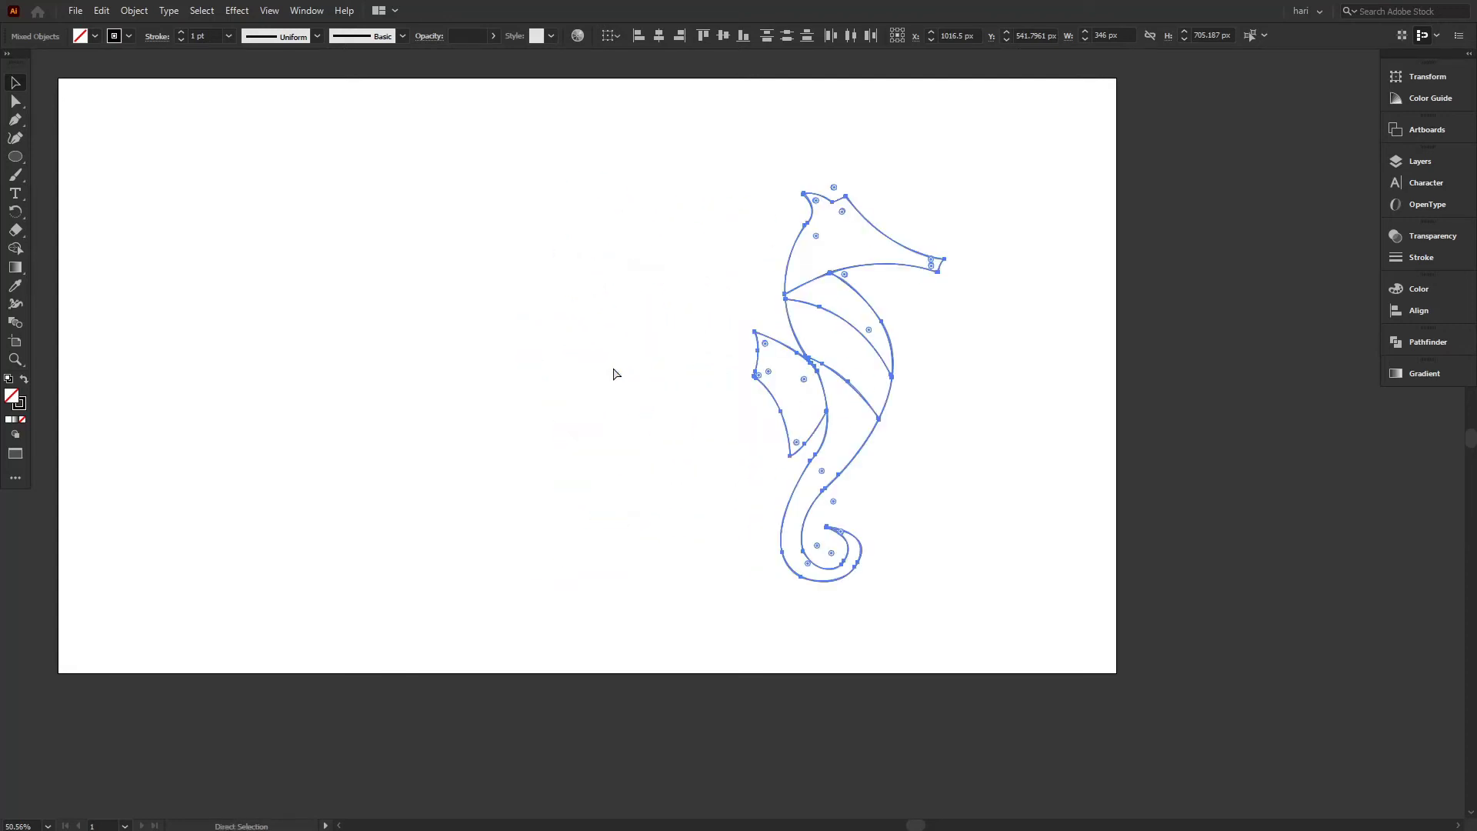
key("ctrl+shift+z")
left_click(737, 361)
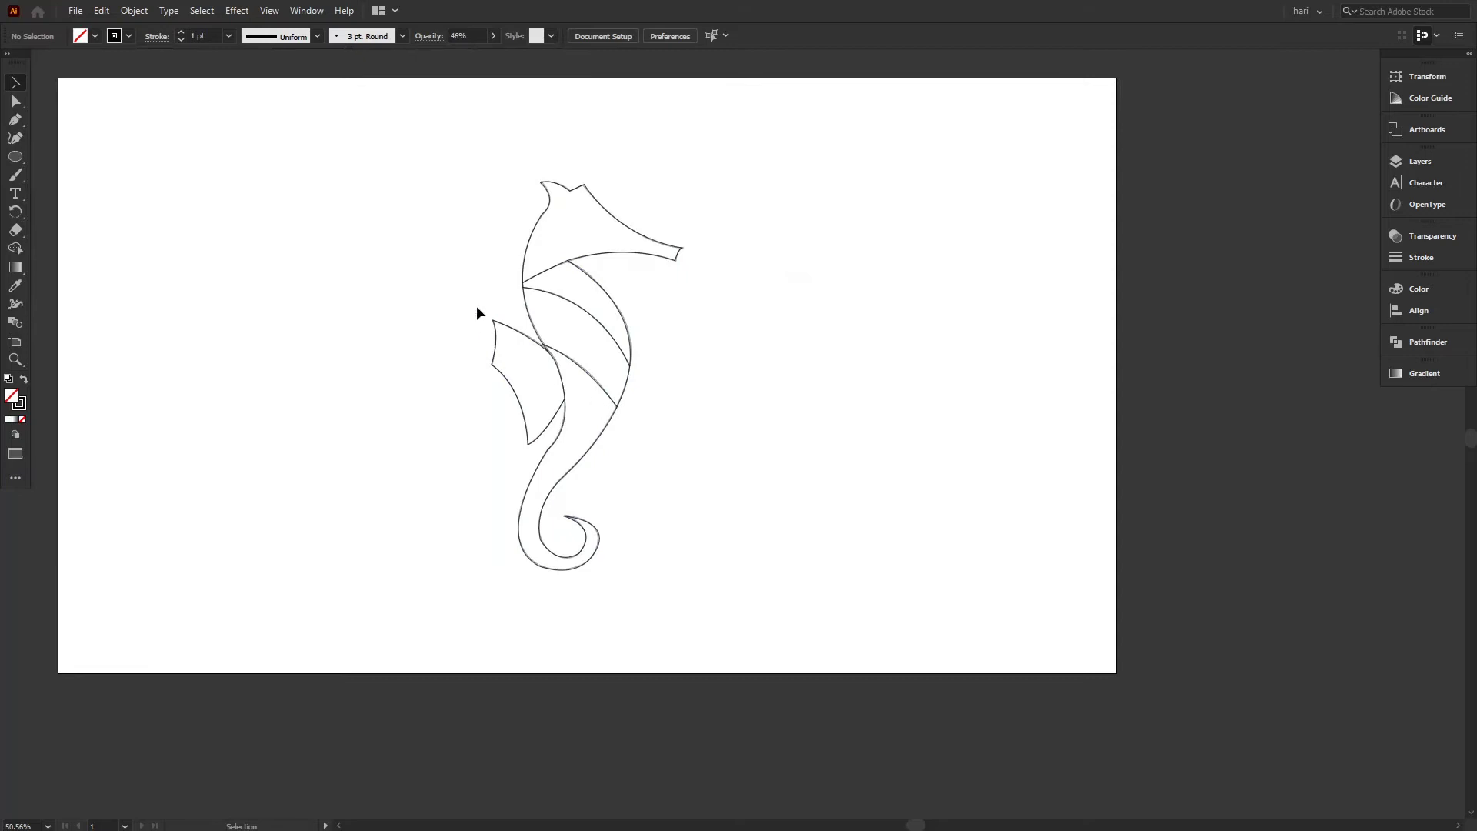
left_click_drag(472, 124, 680, 548)
left_click(723, 398)
left_click(583, 368)
Undo the unlocking and Shape Builder trimming to restore the untrimmed traced paths, and clear the selection
key("ctrl+z")
key("ctrl+z")
key("ctrl+z")
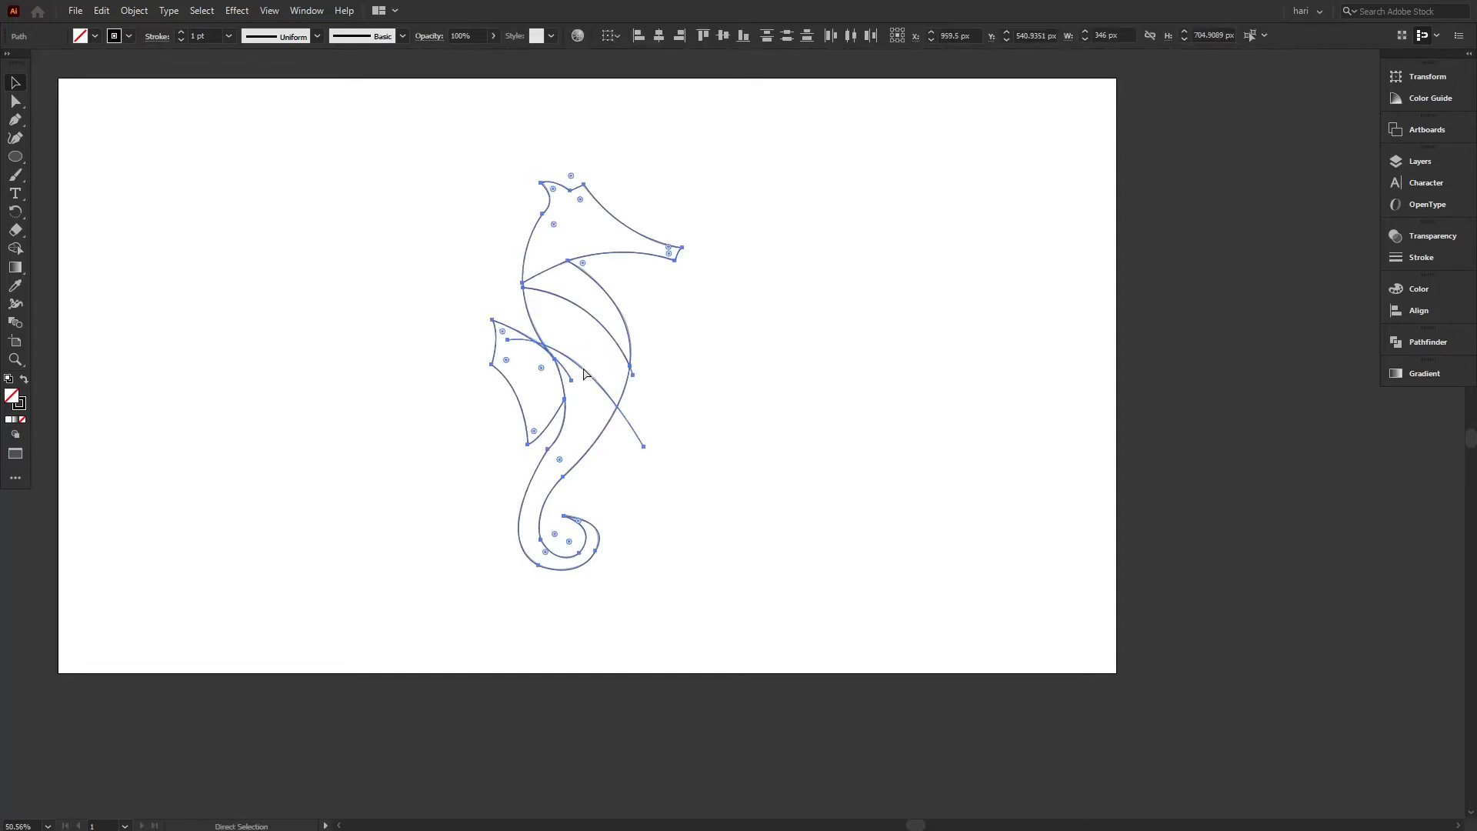
left_click(344, 220)
Select all the traced paths and remove the overhanging curve ends around the fin and belly with the Shape Builder tool
left_click_drag(399, 181, 750, 625)
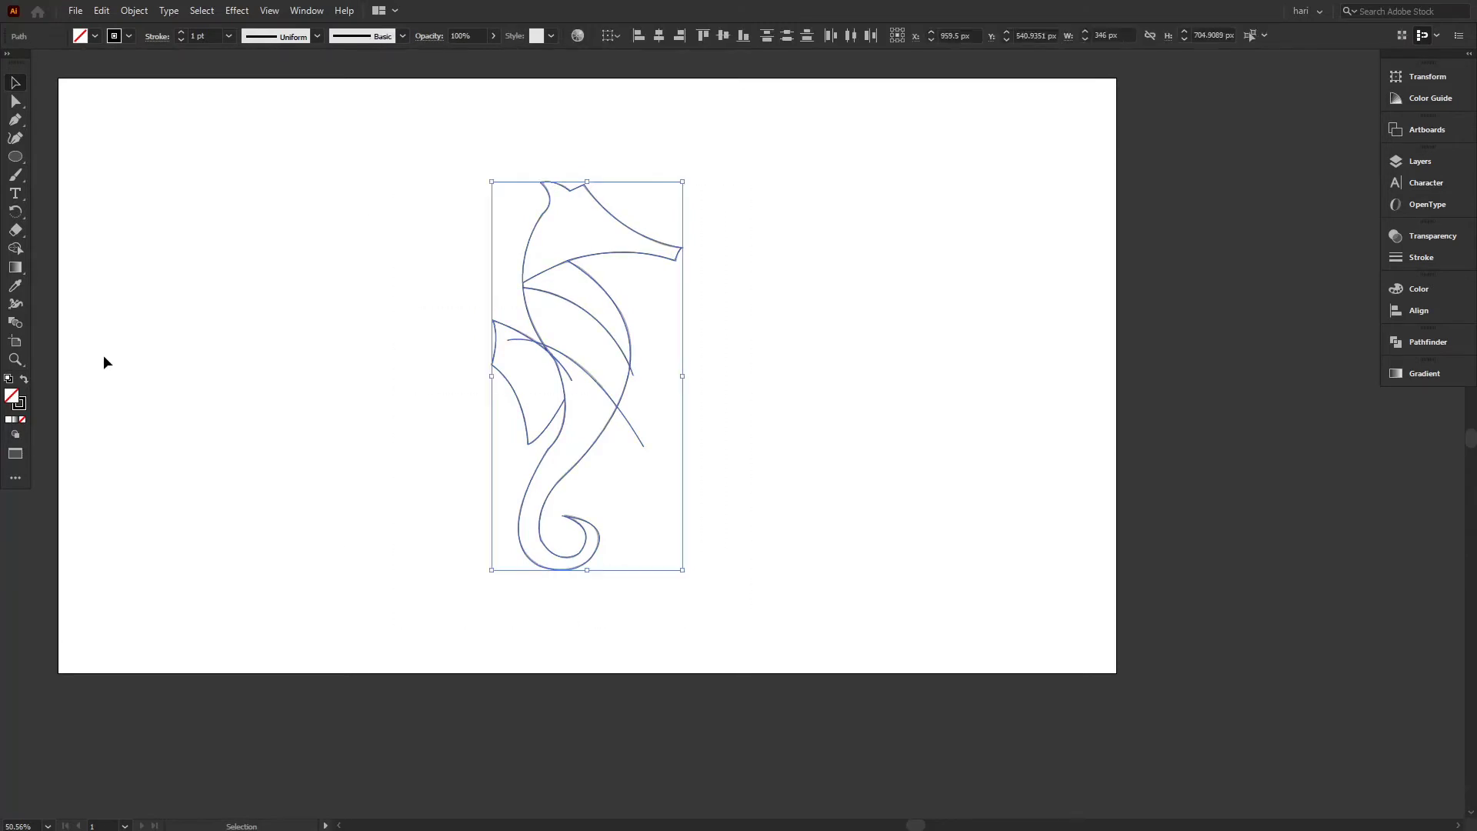
left_click(15, 249)
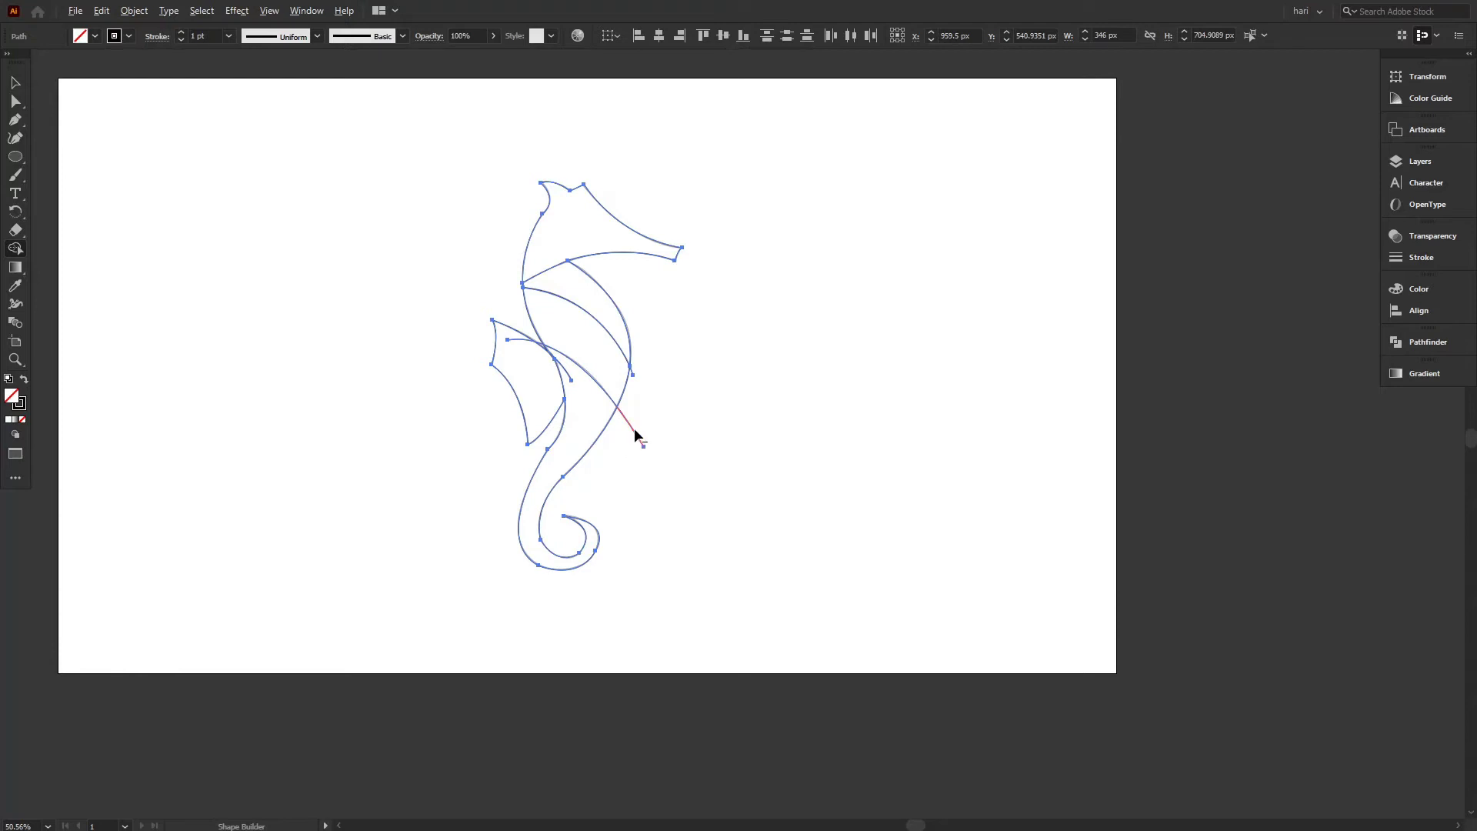
left_click(567, 377)
Group the trimmed seahorse paths and move the group clear of the sketch, to its right on the artboard
left_click(16, 83)
right_click(548, 305)
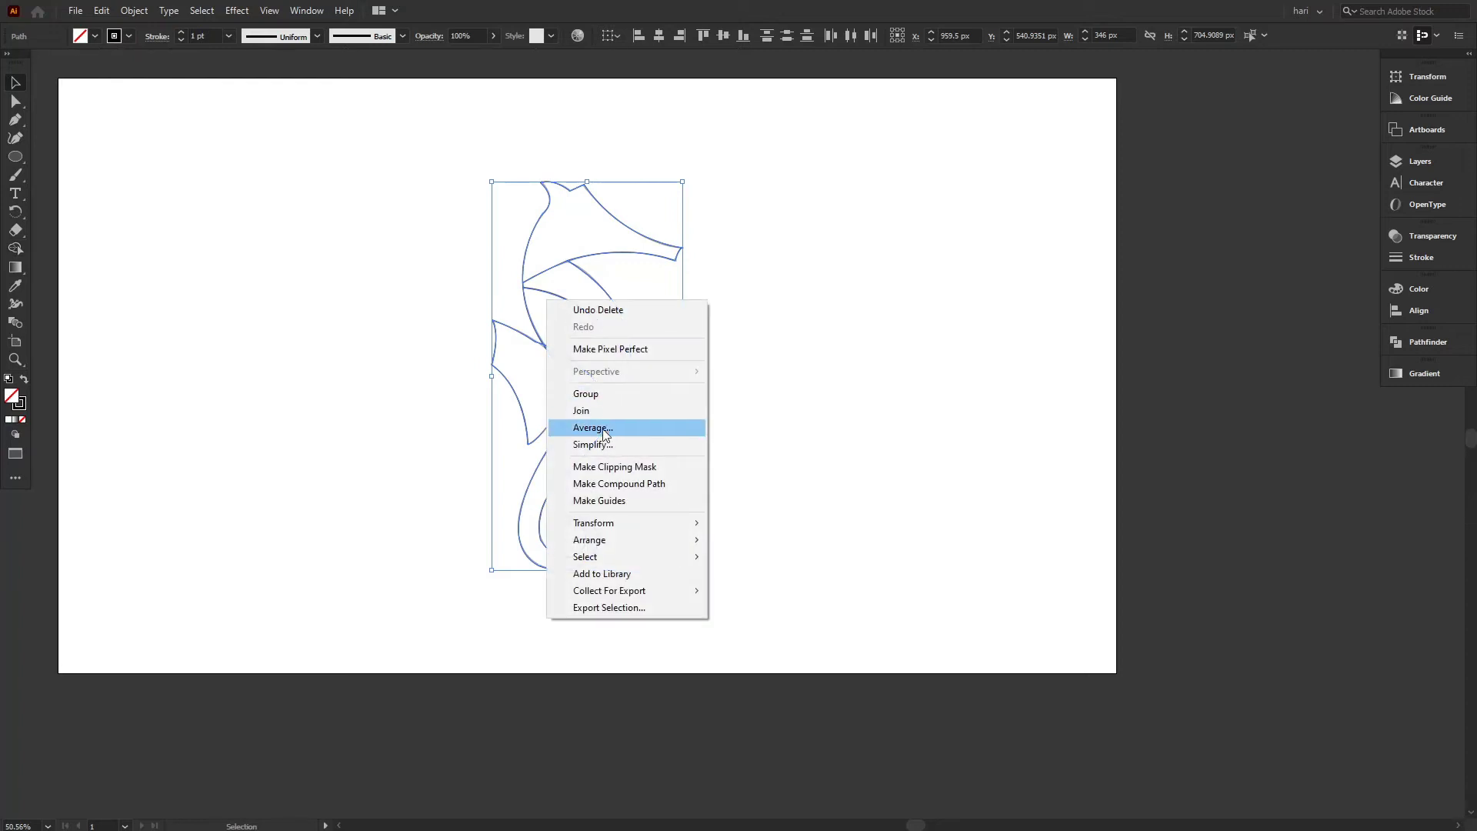
left_click(603, 396)
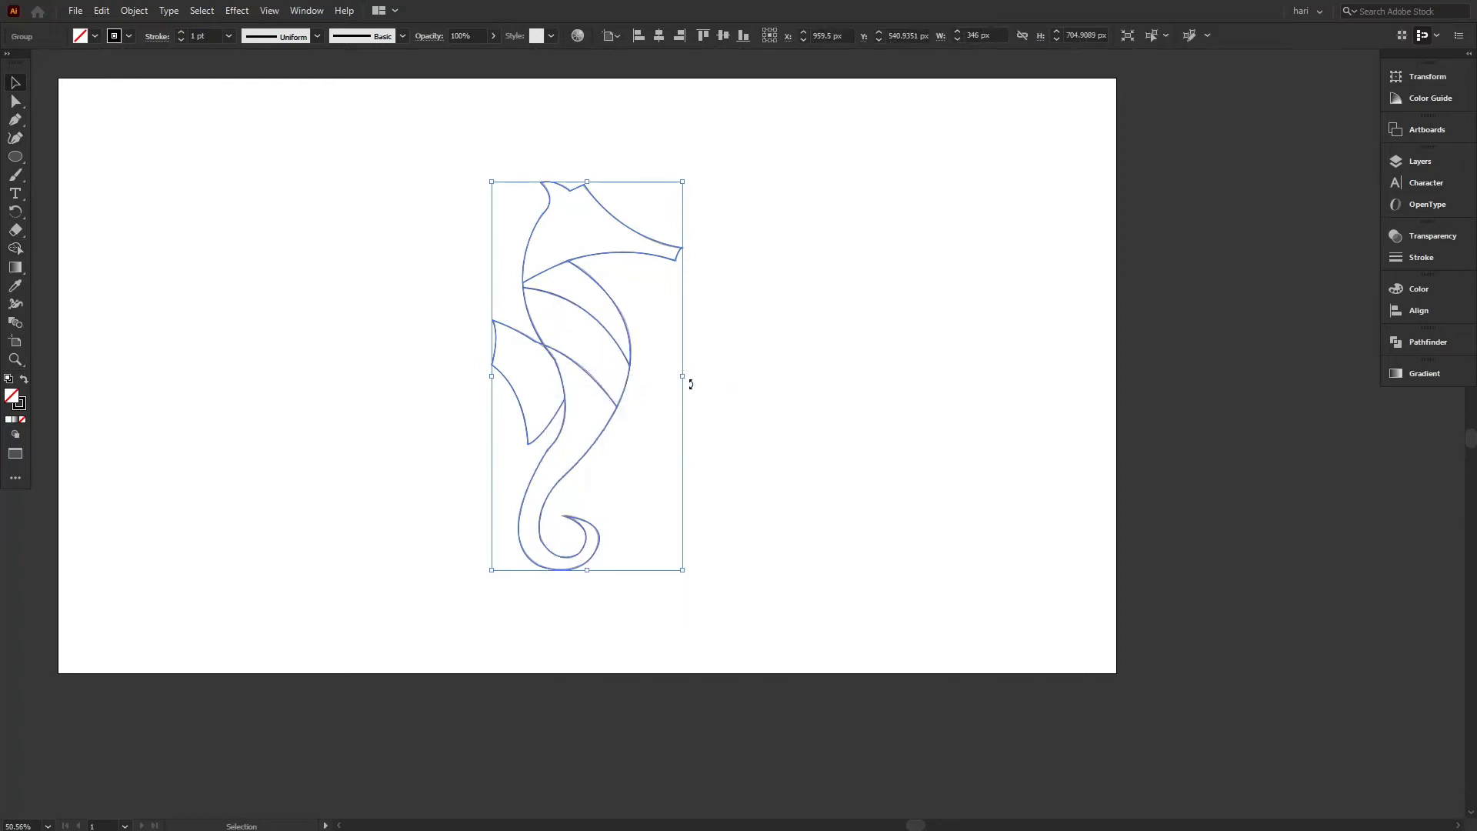
left_click_drag(547, 352, 825, 380)
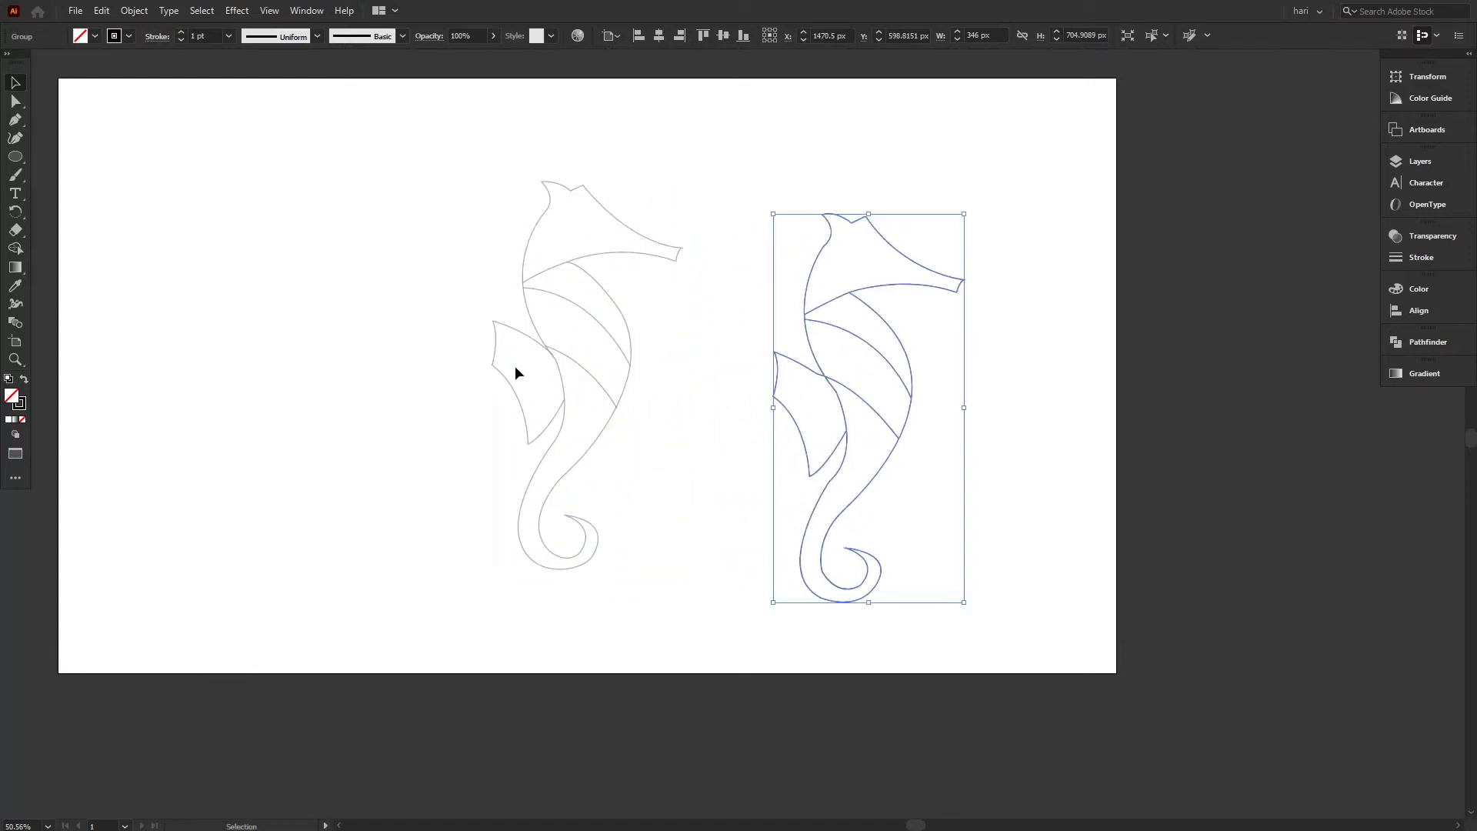
Unlock the faded original sketch and delete it
left_click(417, 310)
left_click_drag(257, 160, 479, 419)
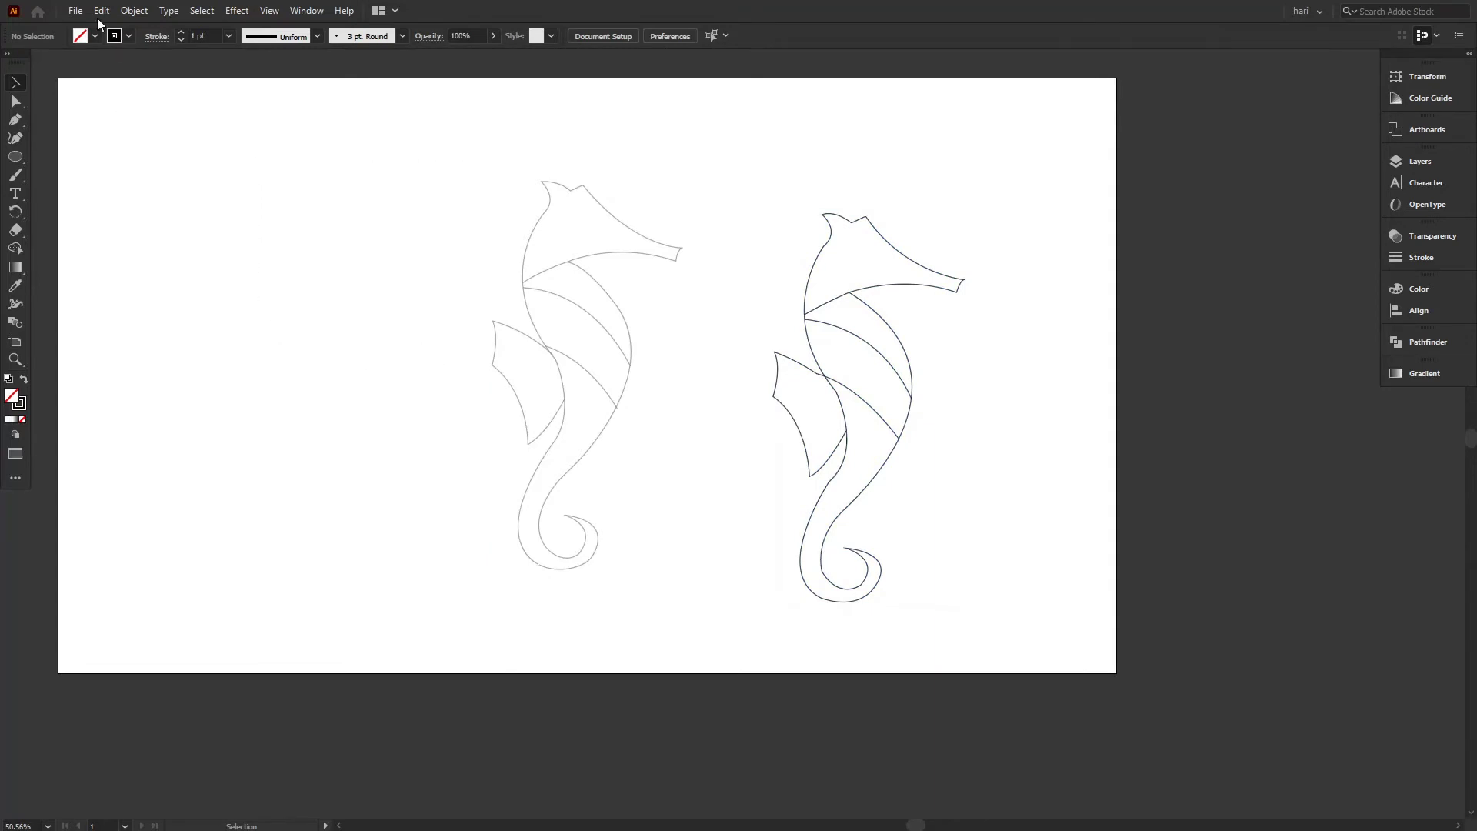
left_click(135, 10)
left_click(172, 135)
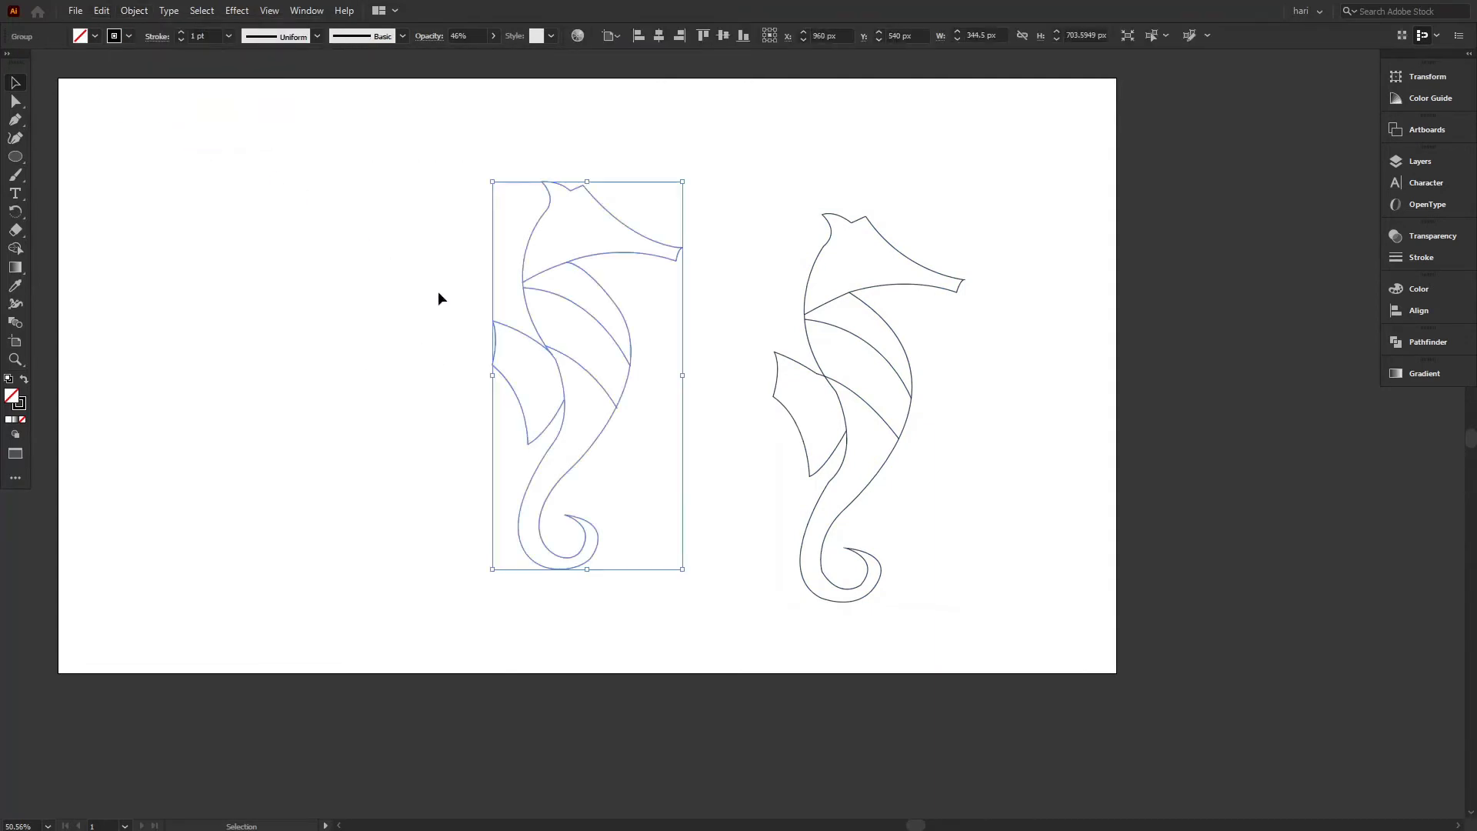
key("Delete")
Center the grouped seahorse outline horizontally and vertically on the artboard
left_click_drag(663, 143, 974, 616)
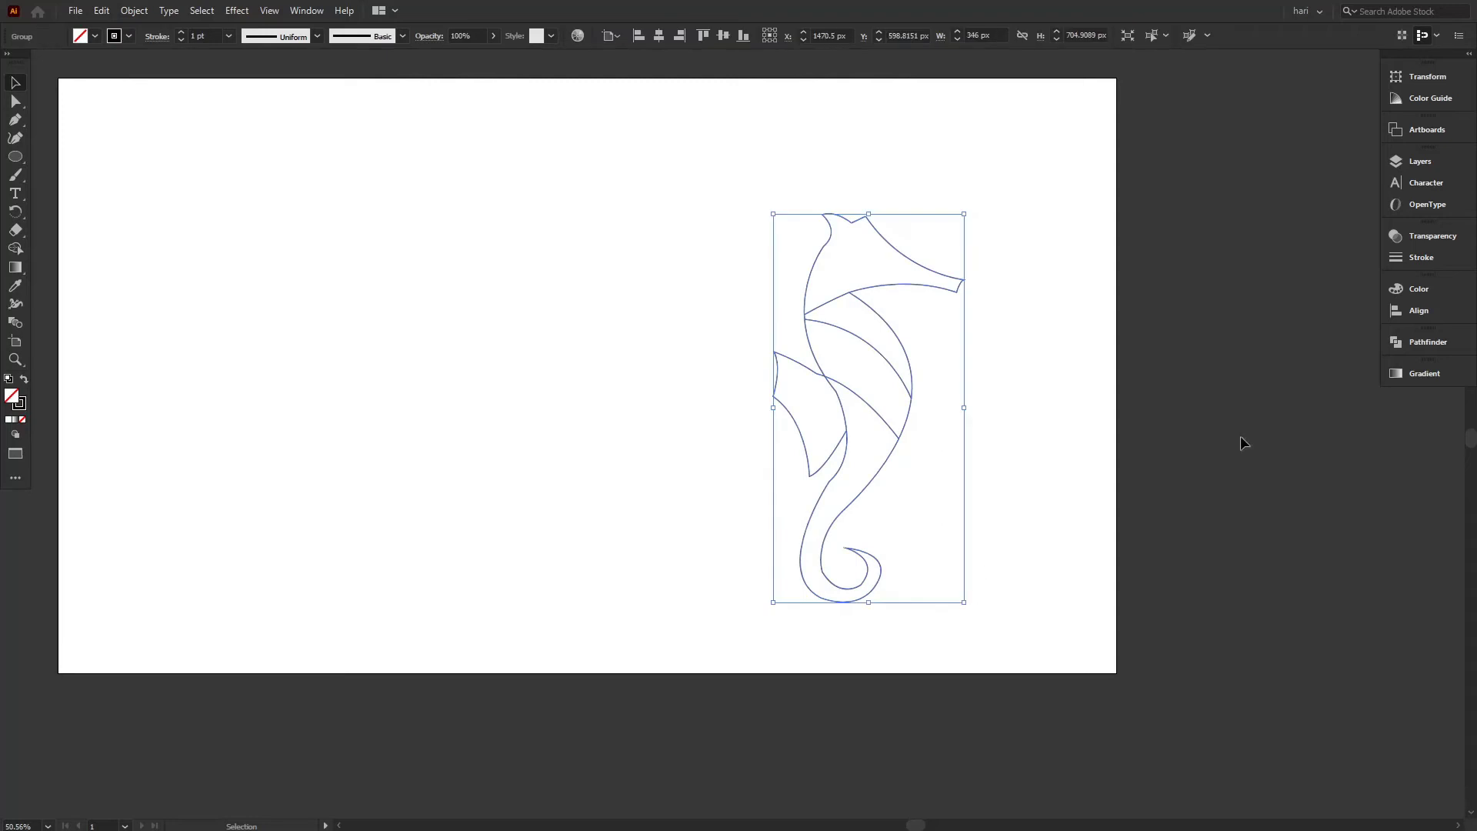
left_click(1418, 316)
left_click(1243, 323)
left_click(1337, 323)
left_click(1162, 498)
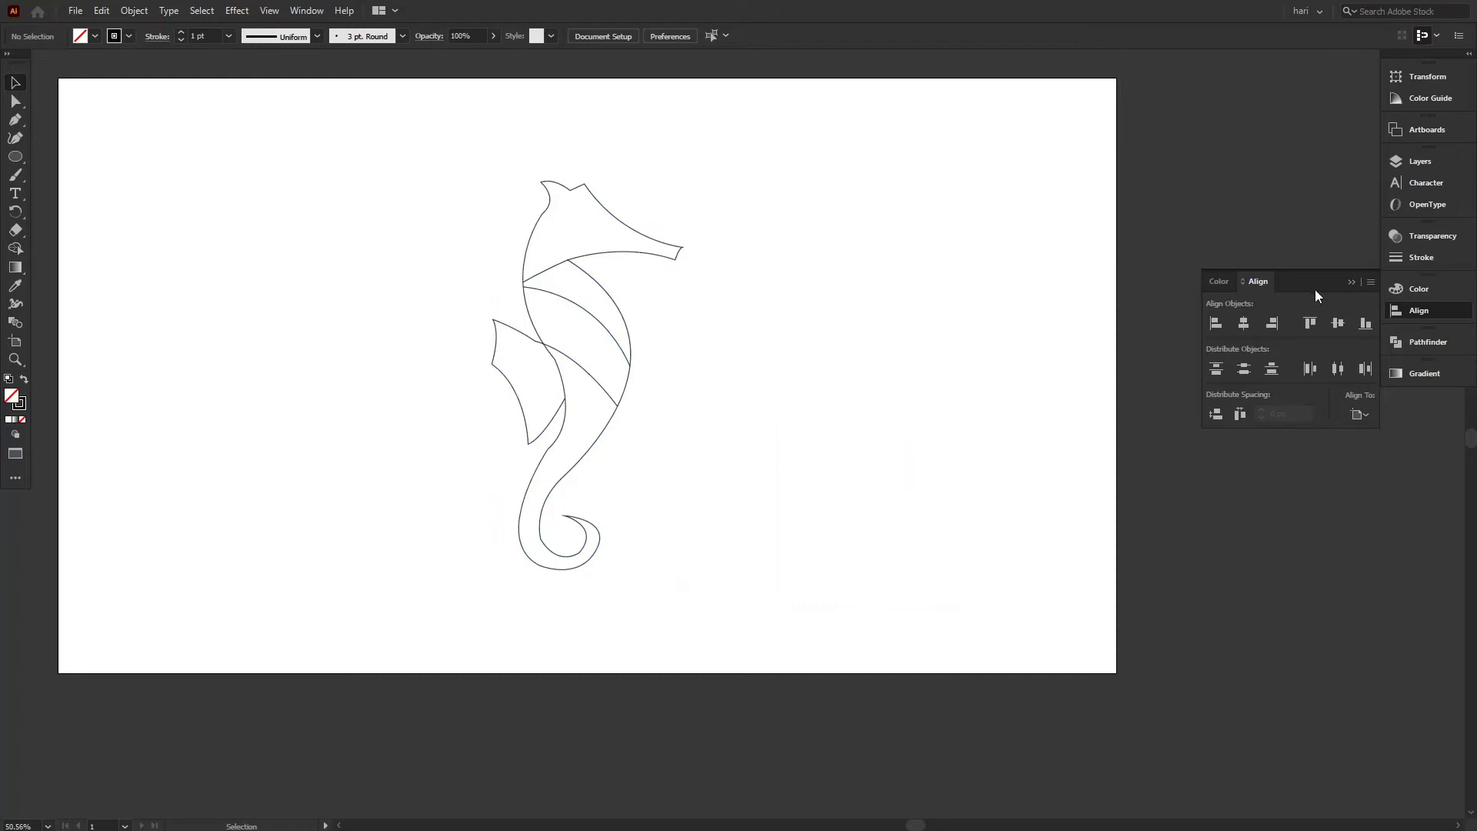
left_click(1351, 282)
left_click_drag(975, 350, 1052, 395)
left_click_drag(953, 400, 967, 394)
left_click_drag(859, 385, 884, 379)
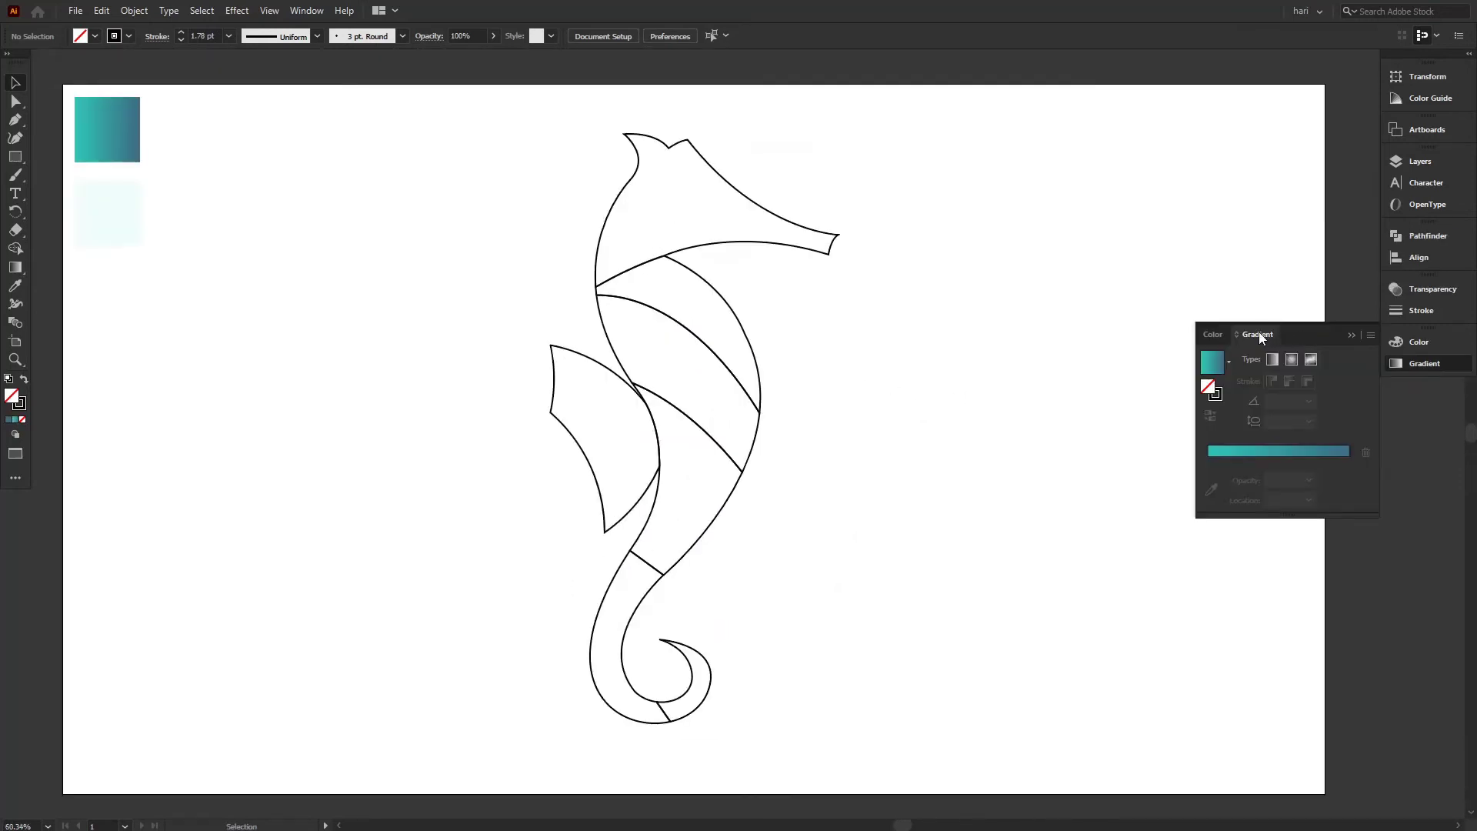
Detach the Gradient panel from its dock and place it as a floating panel beside the artboard
left_click_drag(1258, 334, 1262, 72)
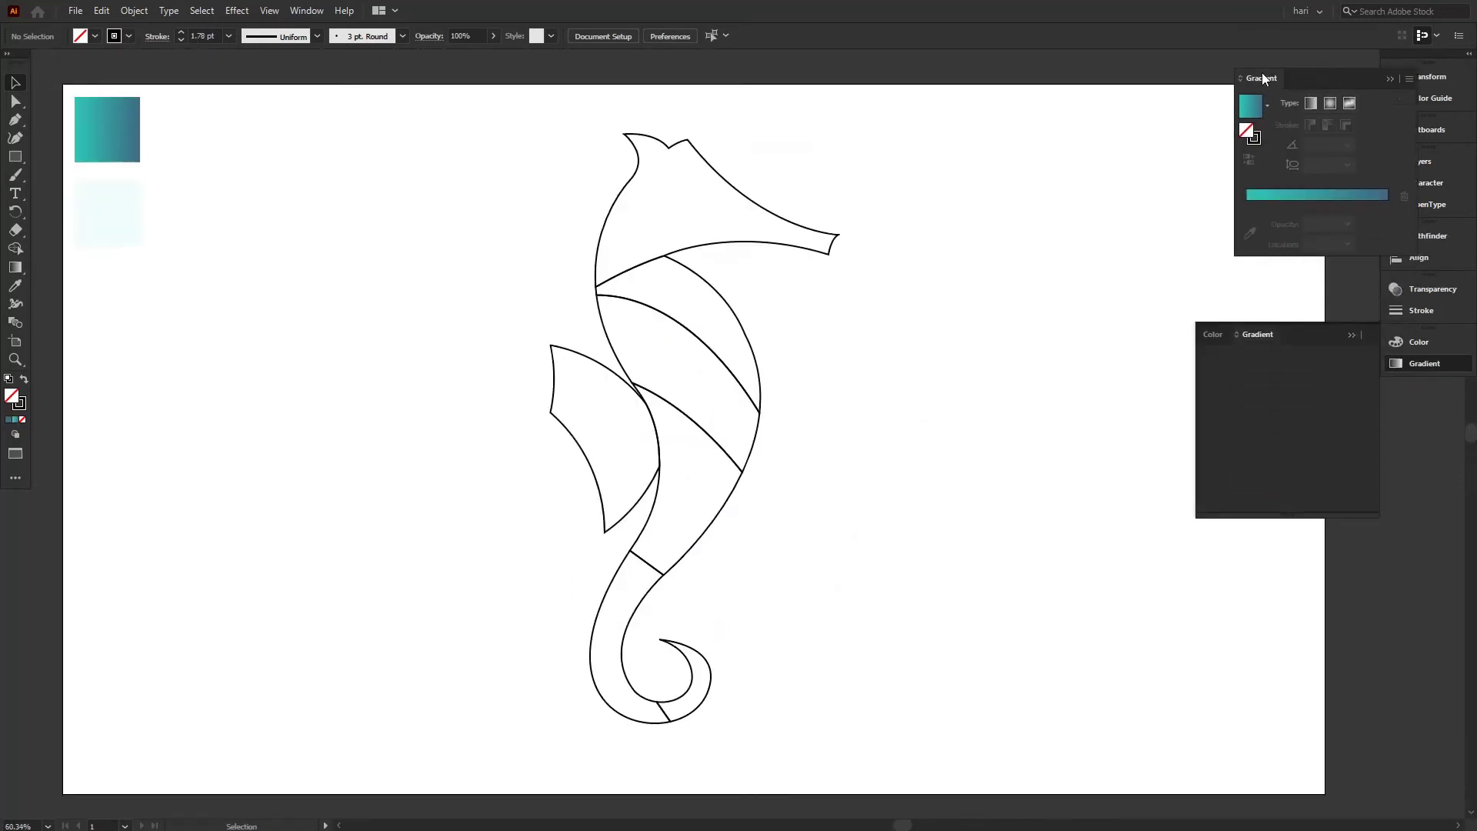
left_click(1353, 336)
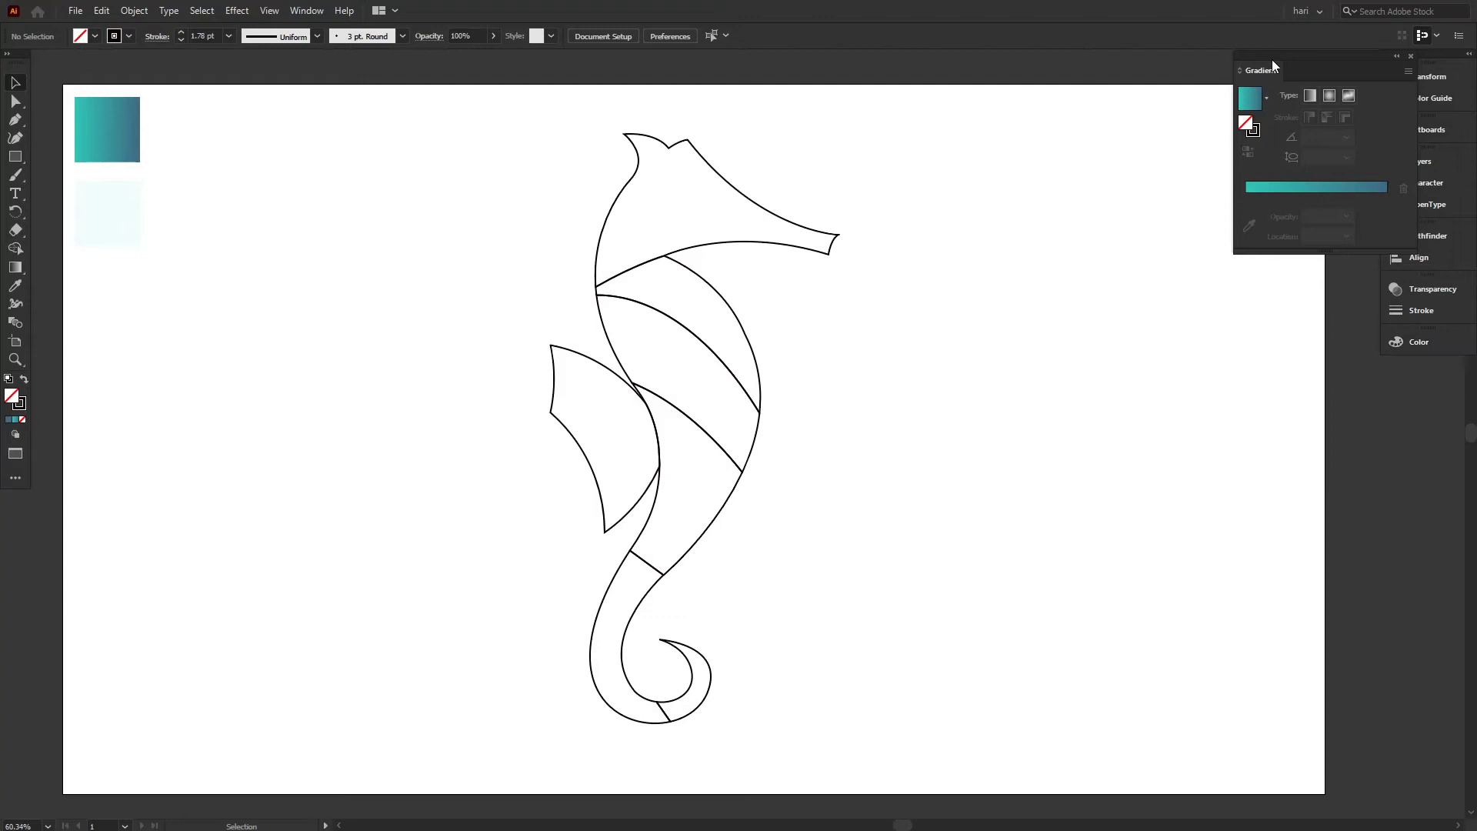
left_click_drag(1307, 69, 1269, 121)
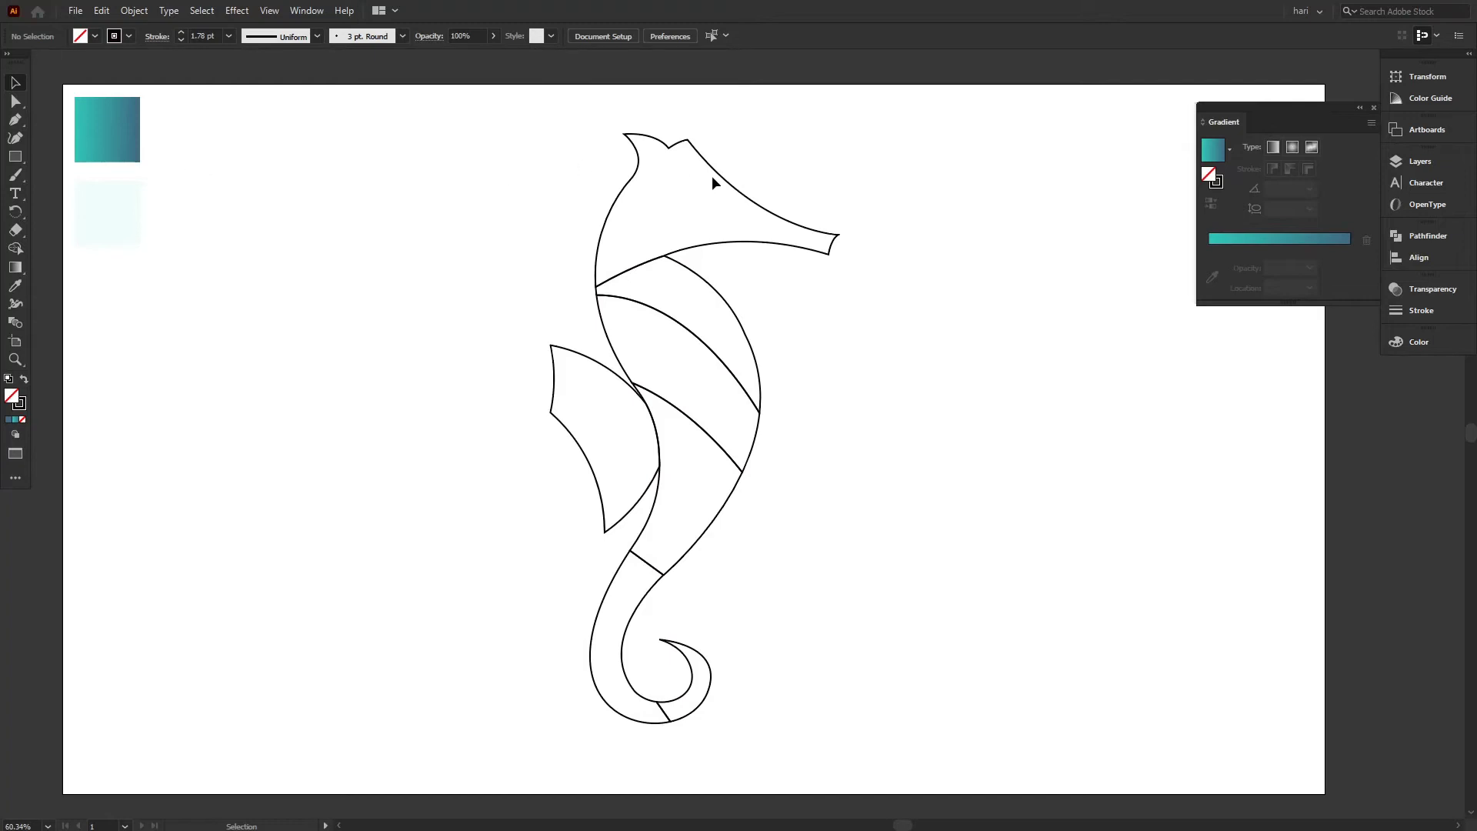
Select all the seahorse outlines and turn the enclosed regions into separate shapes with the Shape Builder tool, leaving nothing selected
left_click_drag(540, 241, 916, 669)
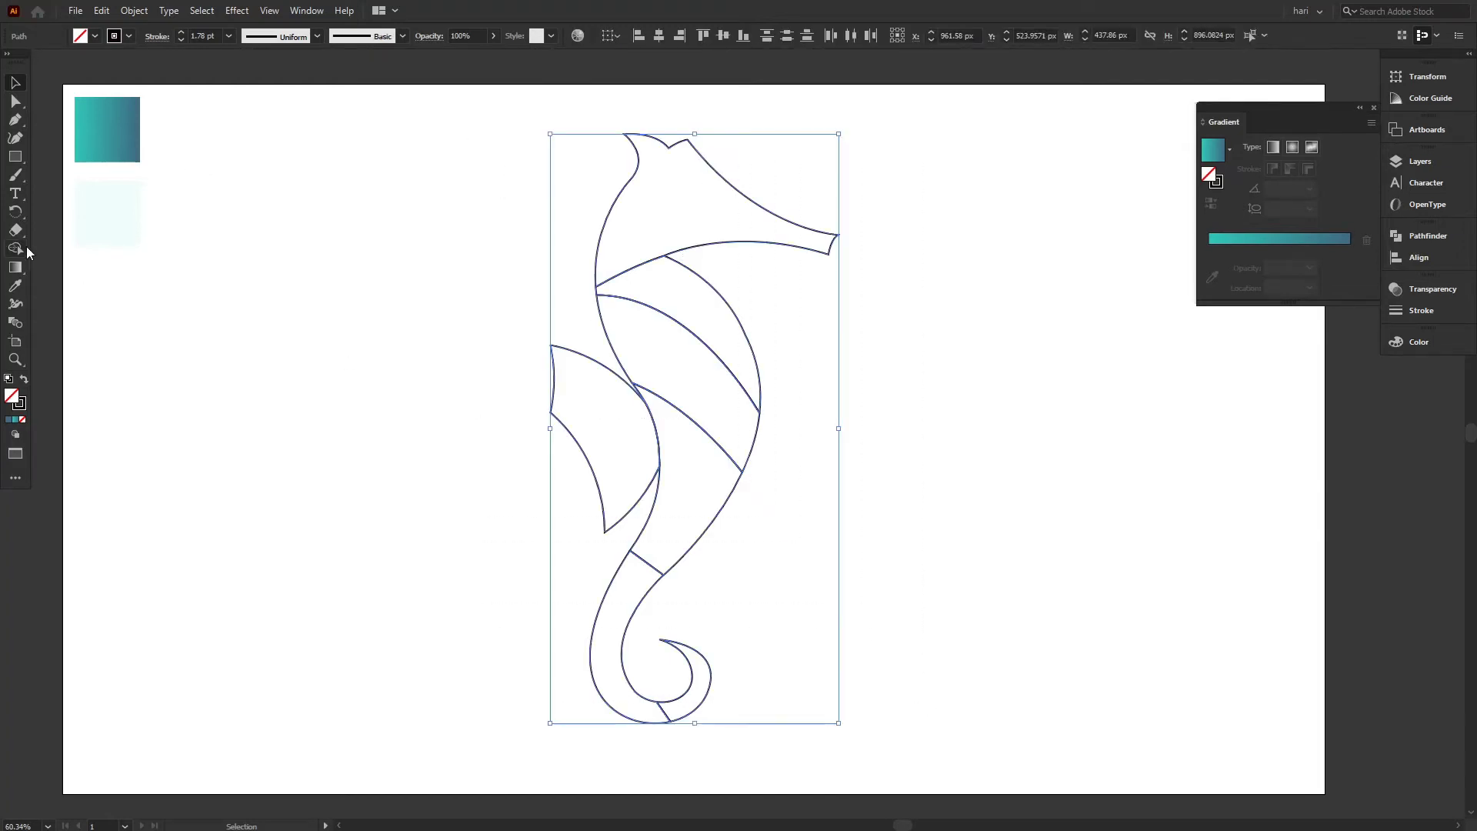
left_click(18, 251)
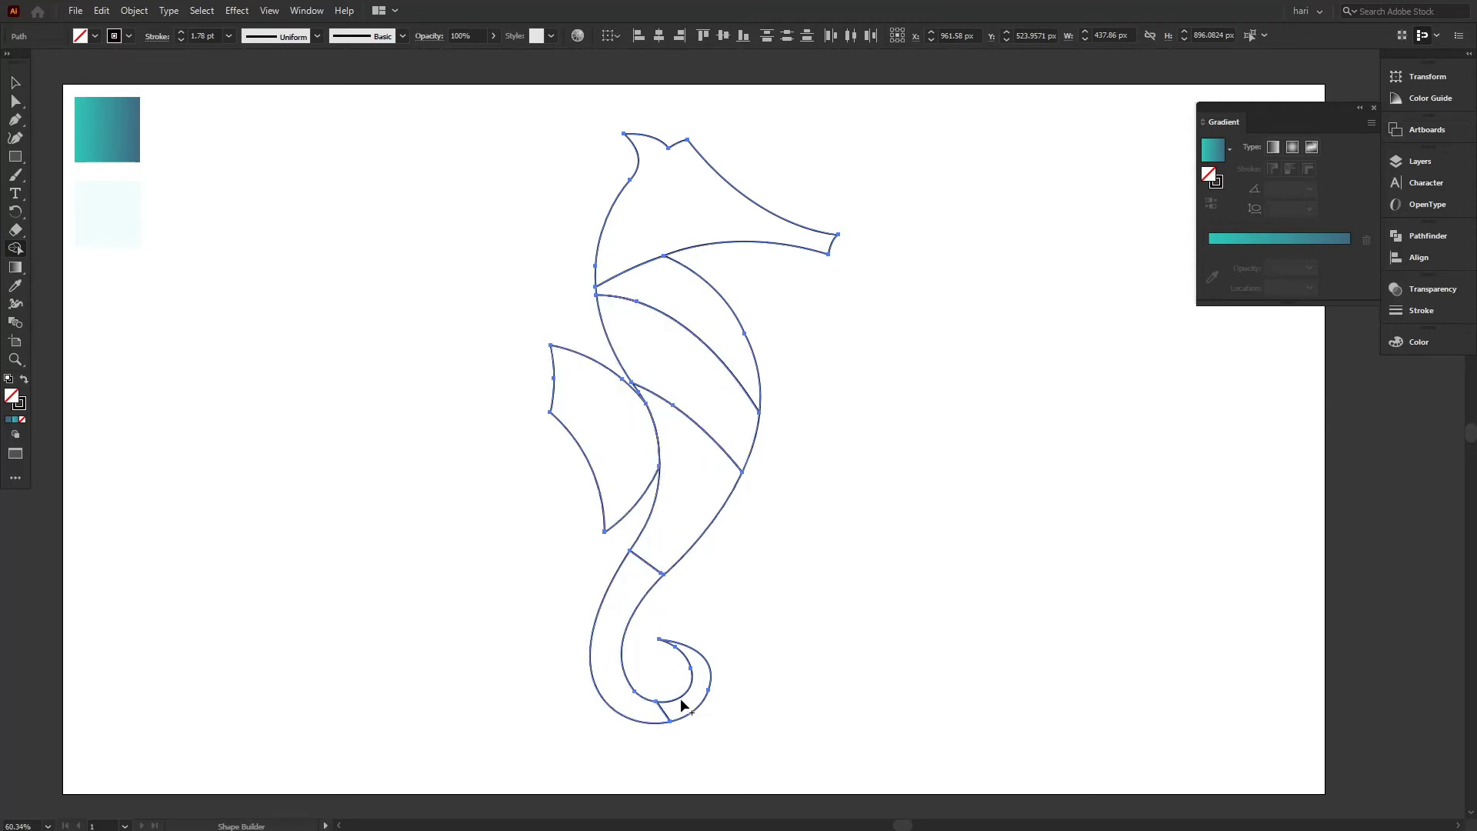
left_click(13, 82)
left_click(178, 229)
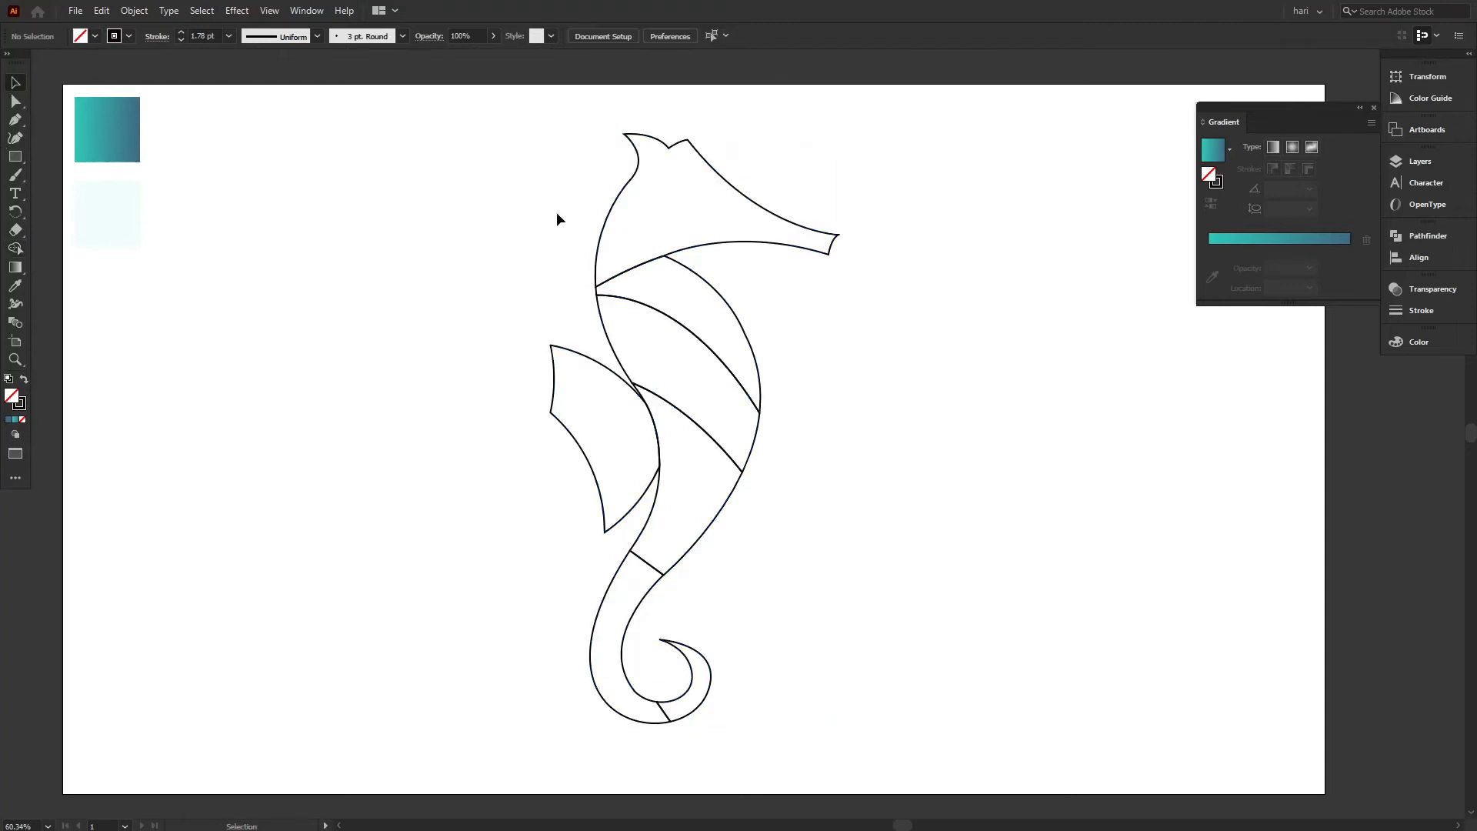
Fill the seahorse's head with the teal-to-blue gradient sampled from the gradient square using the Eyedropper tool
left_click(730, 188)
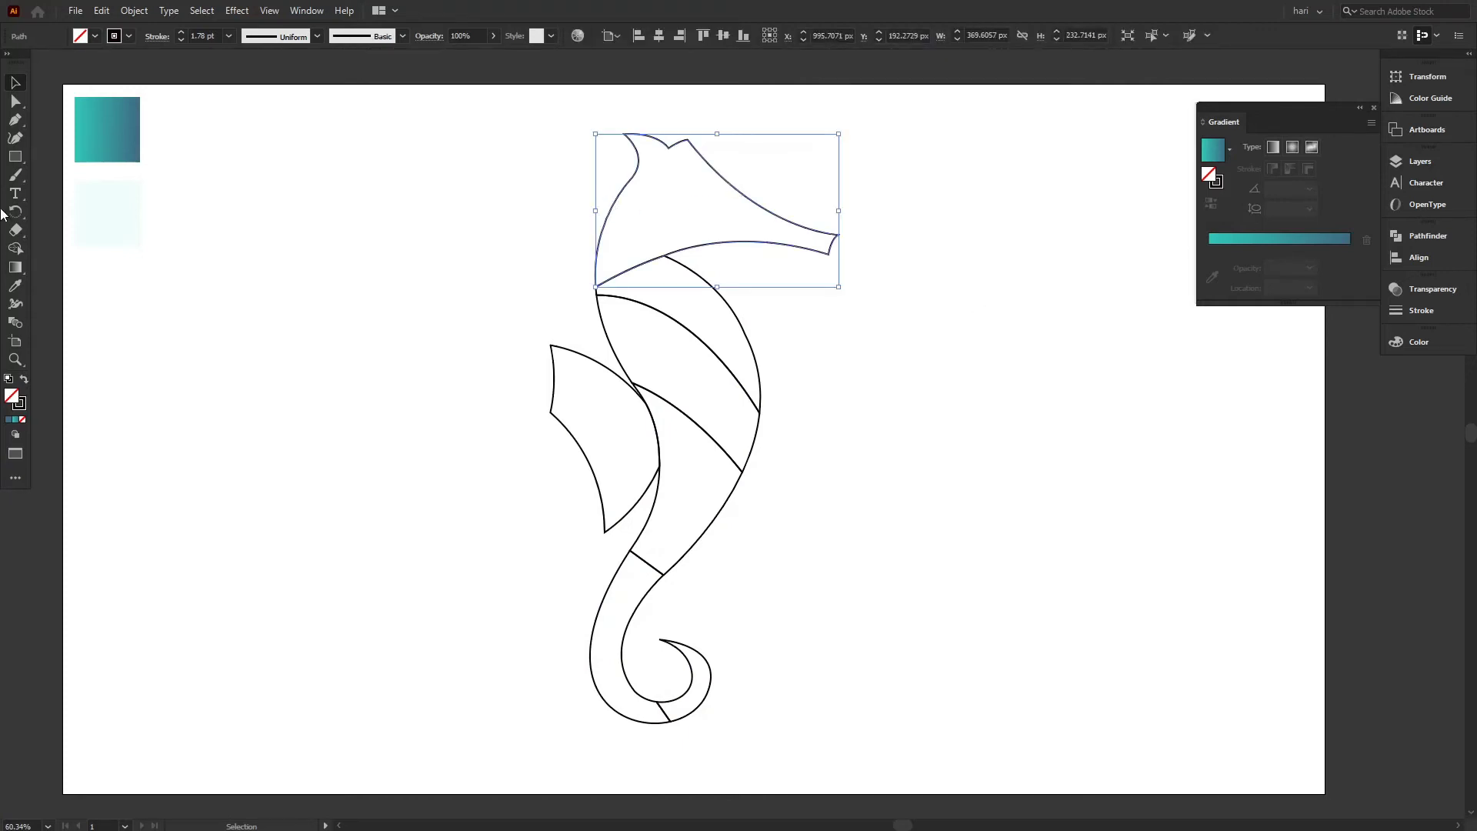
key("i")
left_click(118, 121)
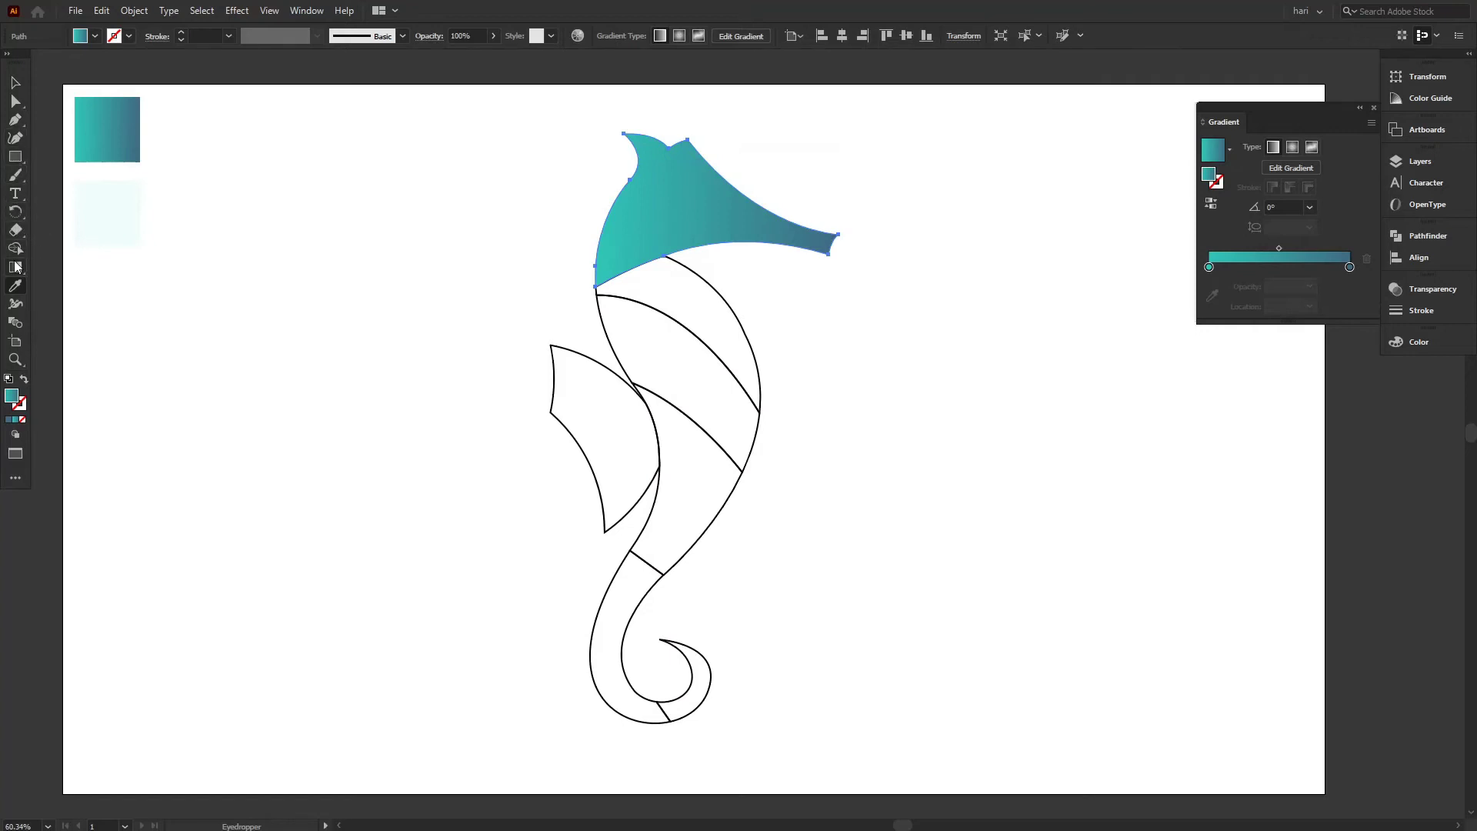
Reverse the head's gradient and redraw it from the snout toward the back of the head at about 161°
left_click(15, 268)
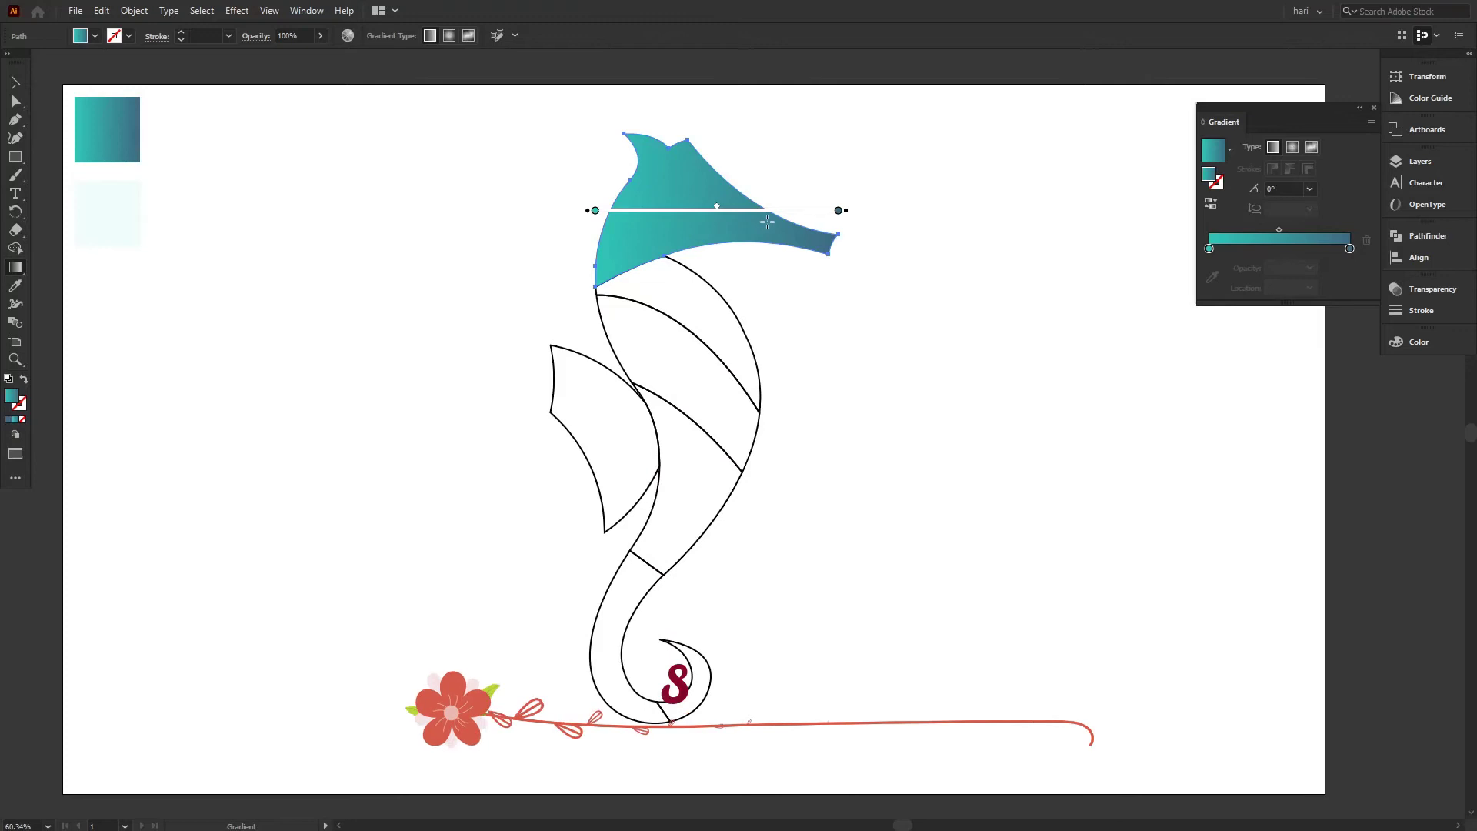
mouse_move(770, 221)
left_mouse_down()
mouse_move(710, 221)
mouse_move(808, 252)
left_mouse_up()
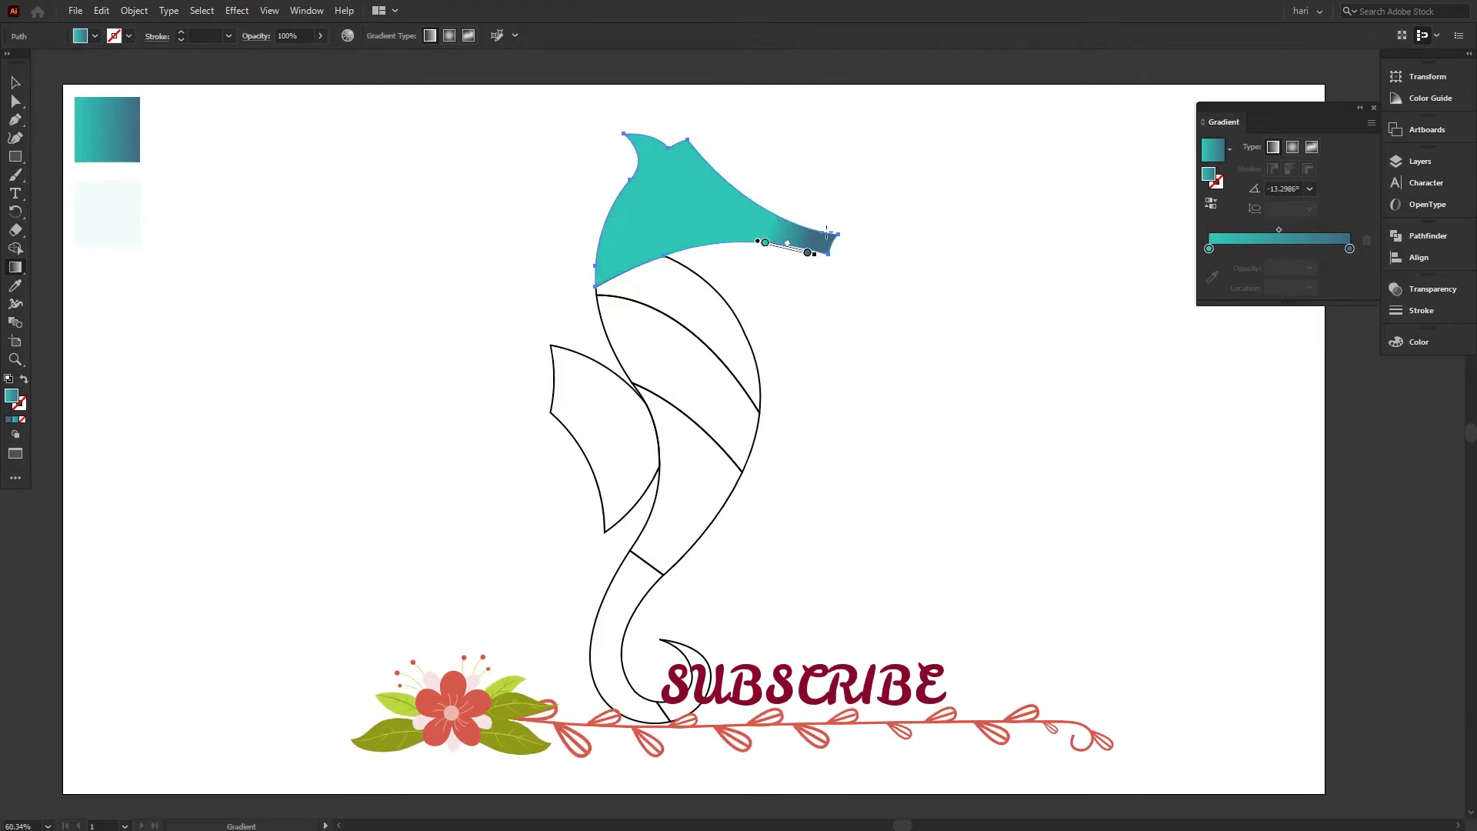
left_click(1210, 204)
mouse_move(823, 237)
left_mouse_down()
mouse_move(583, 140)
mouse_move(650, 163)
mouse_move(631, 150)
mouse_move(625, 164)
mouse_move(629, 139)
mouse_move(654, 150)
mouse_move(620, 161)
mouse_move(619, 206)
left_mouse_up()
left_click(16, 82)
left_click(343, 207)
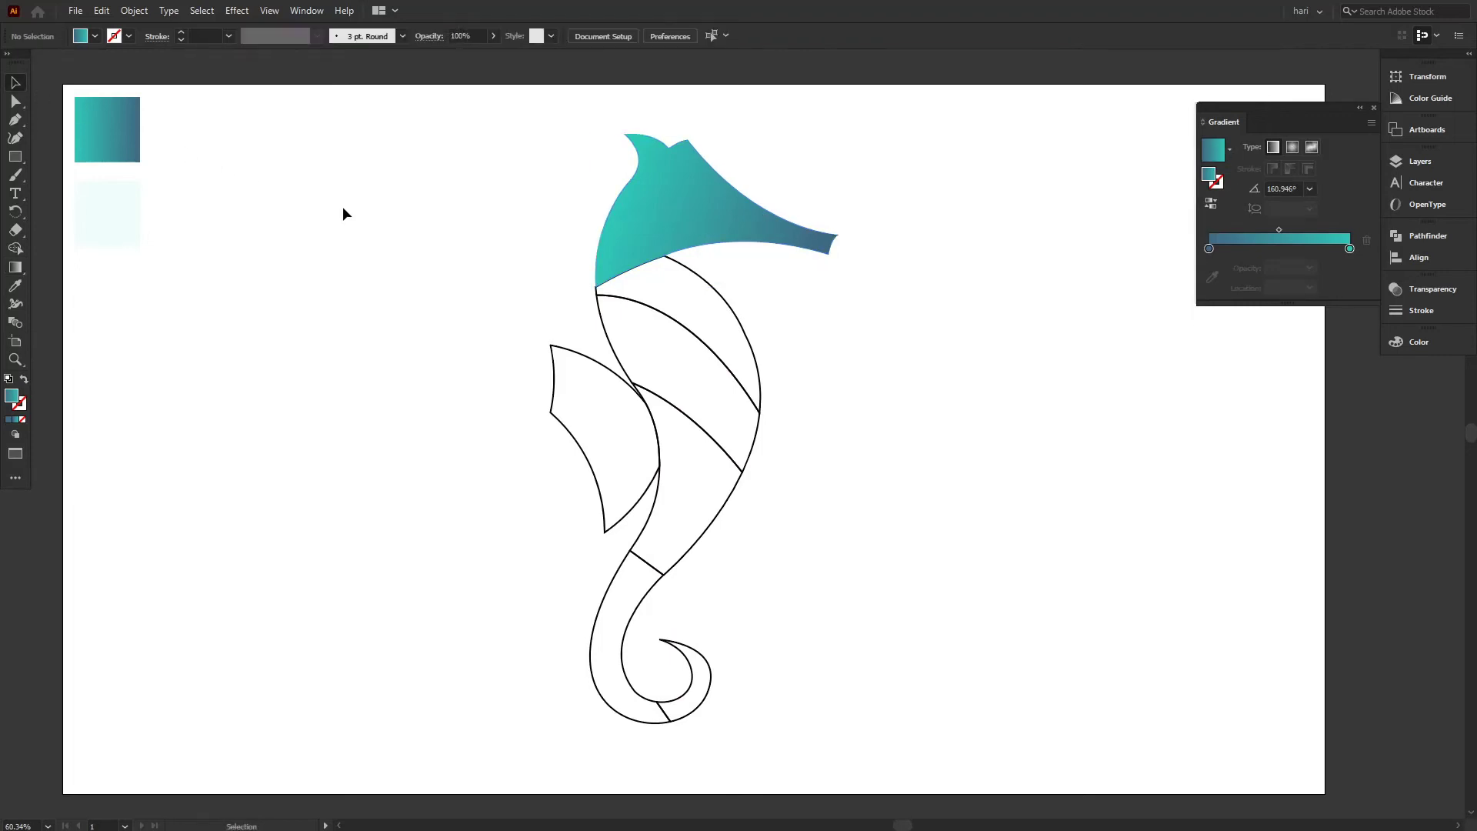
Fill the uppermost body stripe below the head with the teal-to-blue gradient sampled from the gradient square
left_click(717, 297)
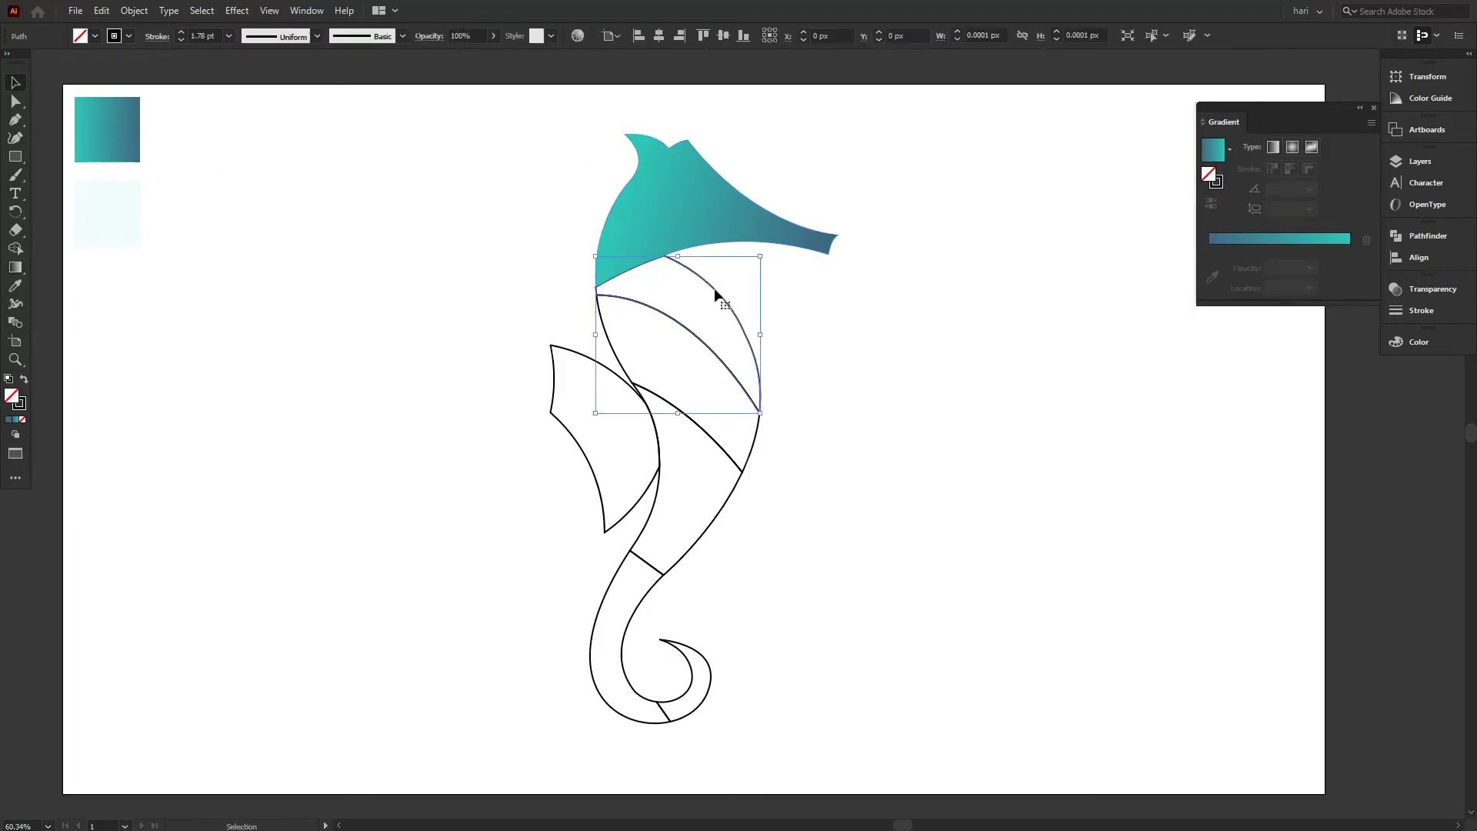
key("i")
left_click(124, 135)
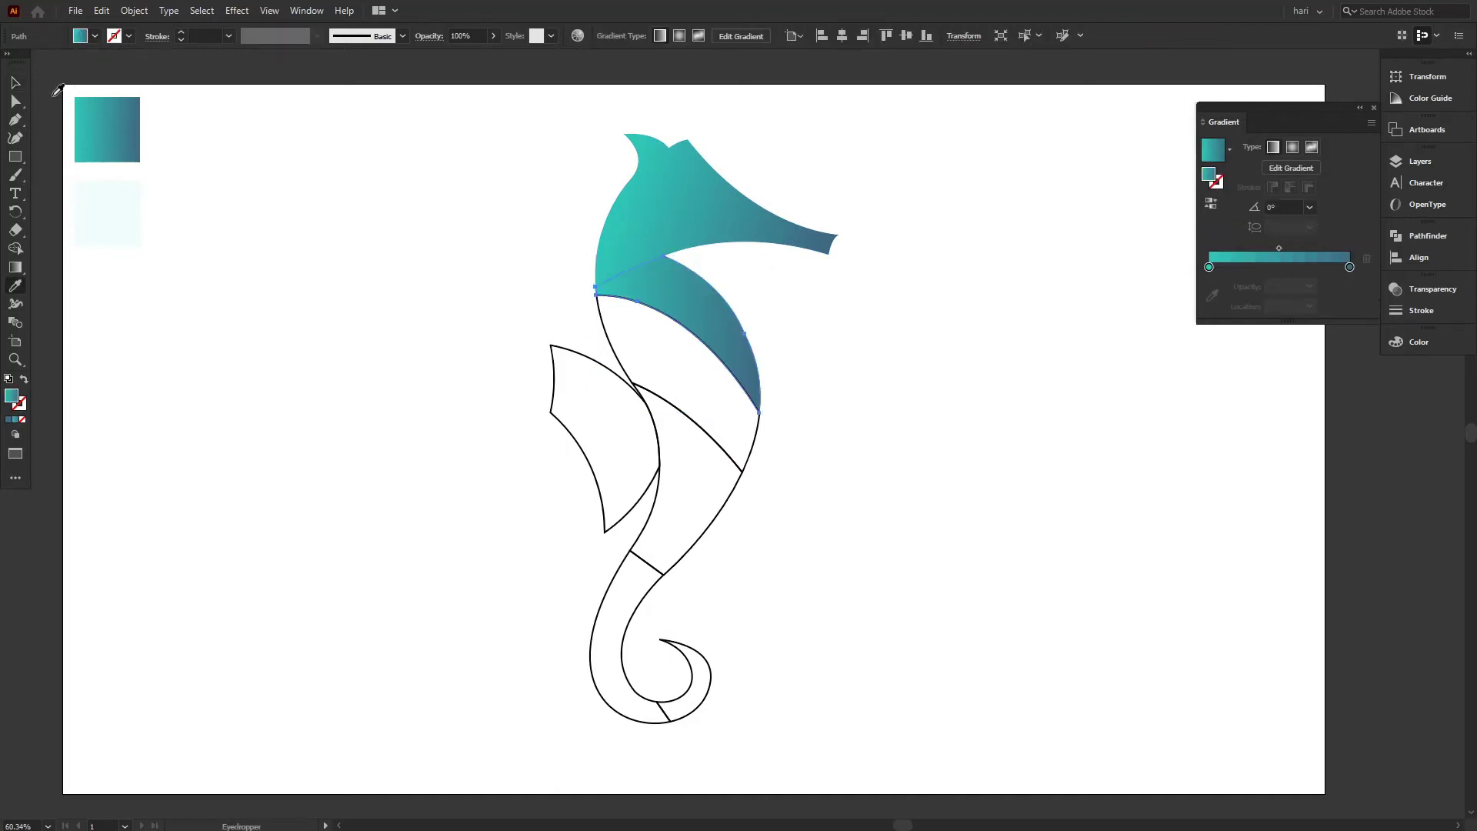
Reverse the upper stripe's gradient and redraw it at about 171° from blue at the belly to teal at the back
left_click(18, 269)
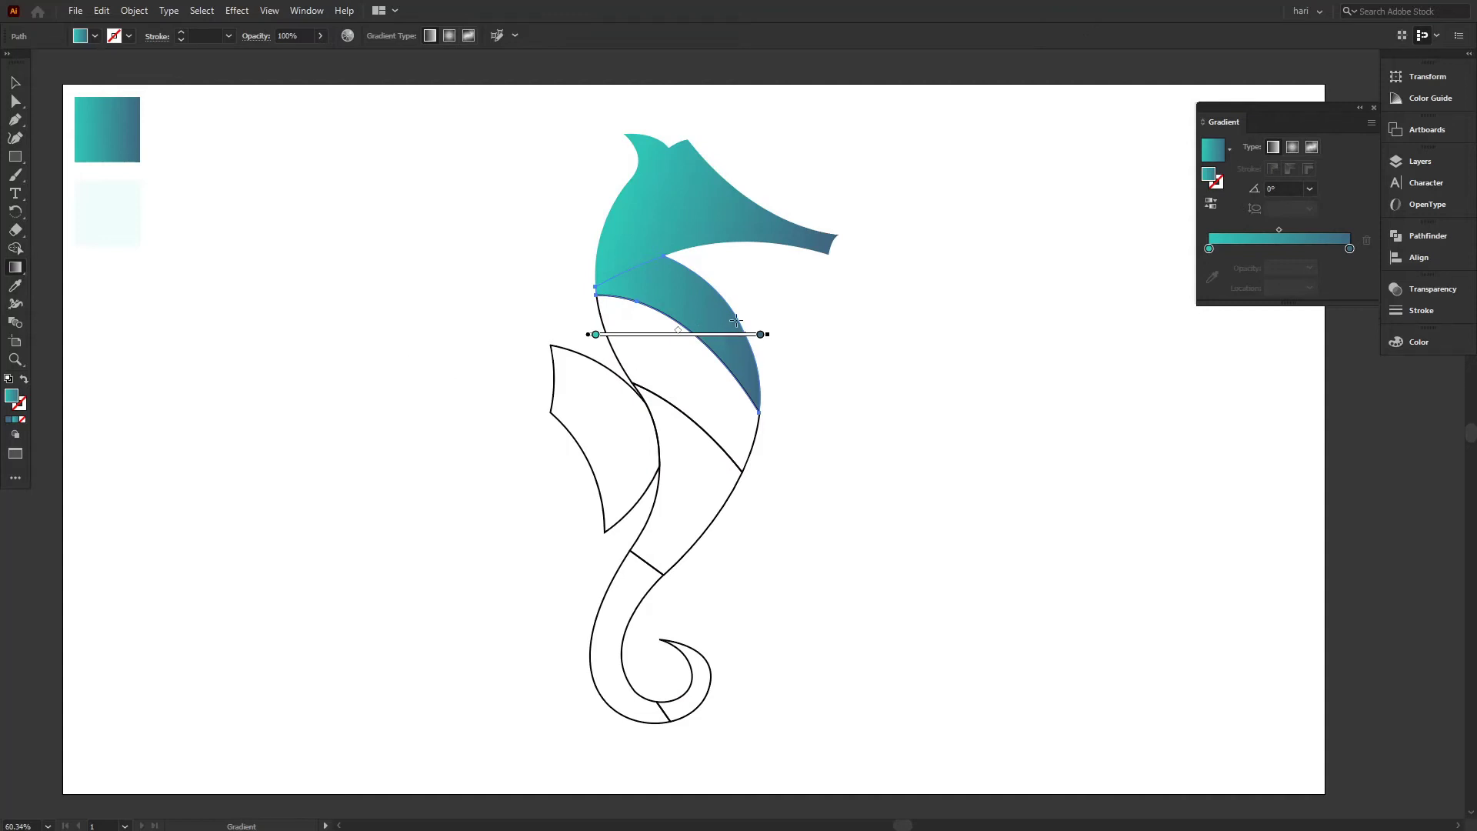
left_click_drag(734, 337, 664, 327)
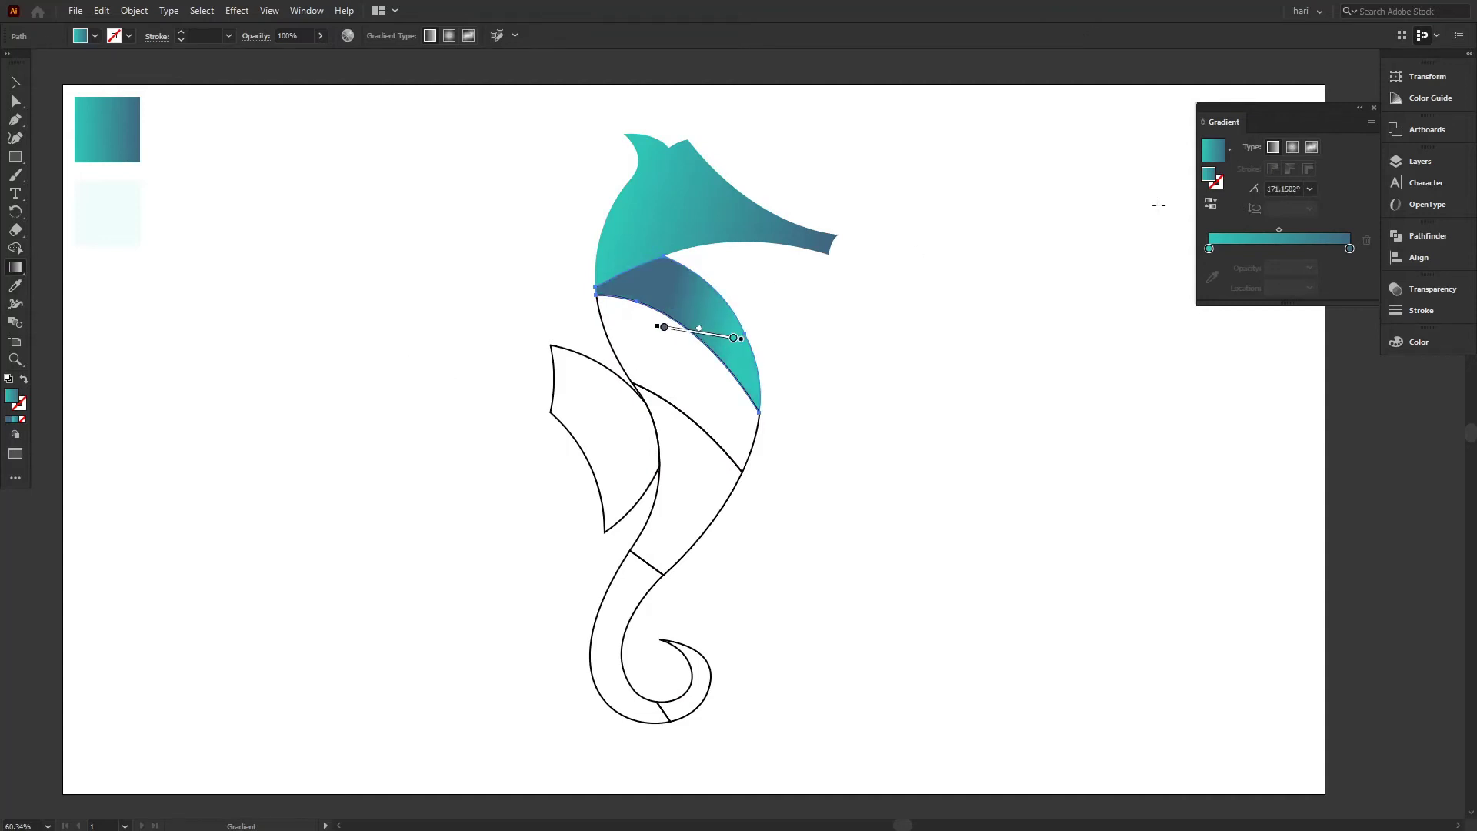
left_click(1207, 204)
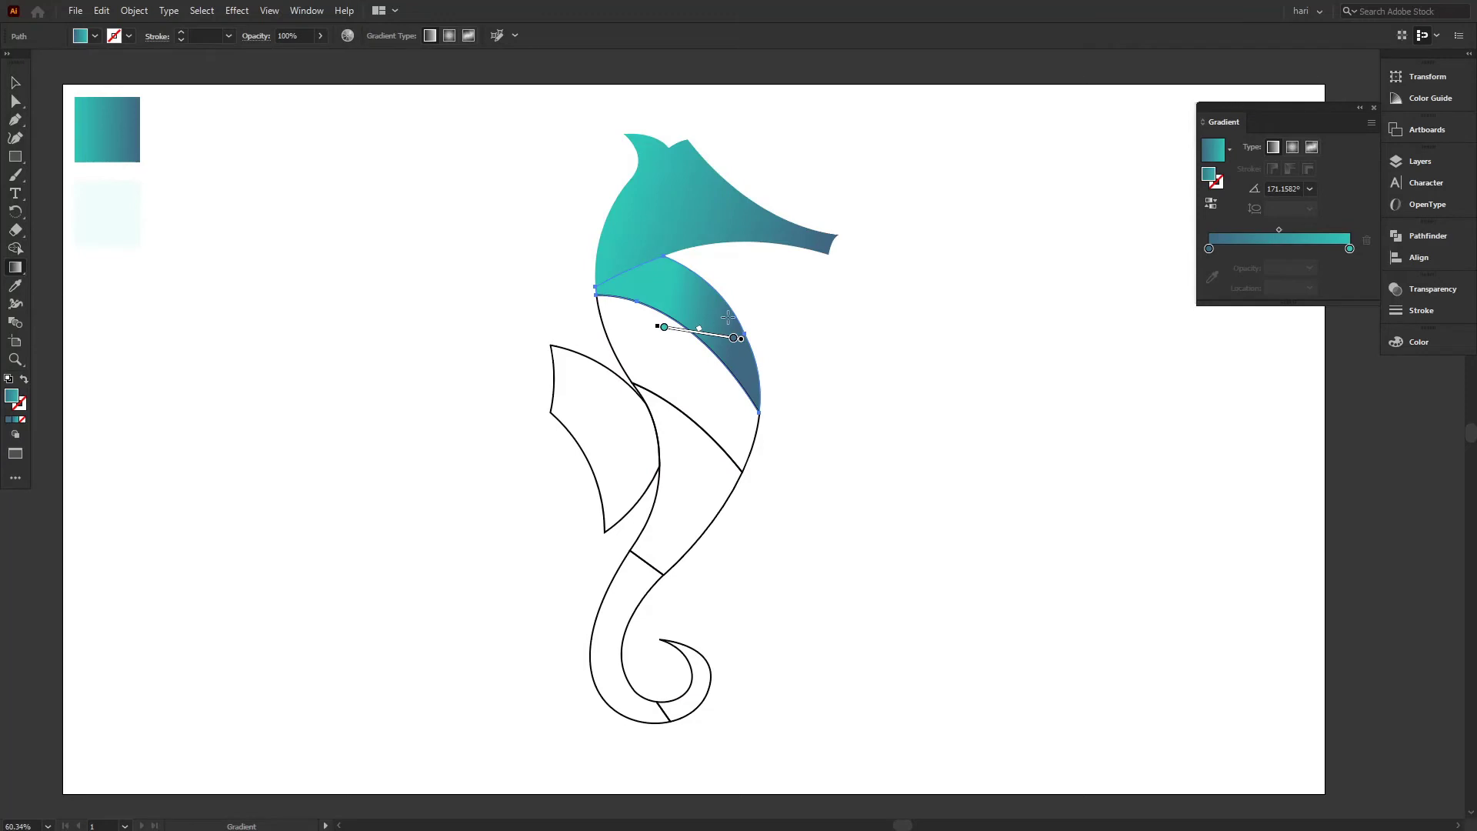
left_click_drag(763, 330, 613, 299)
mouse_move(606, 295)
left_mouse_down()
mouse_move(583, 285)
mouse_move(598, 288)
mouse_move(567, 303)
mouse_move(613, 305)
mouse_move(602, 317)
left_mouse_up()
left_click(16, 82)
left_click(327, 285)
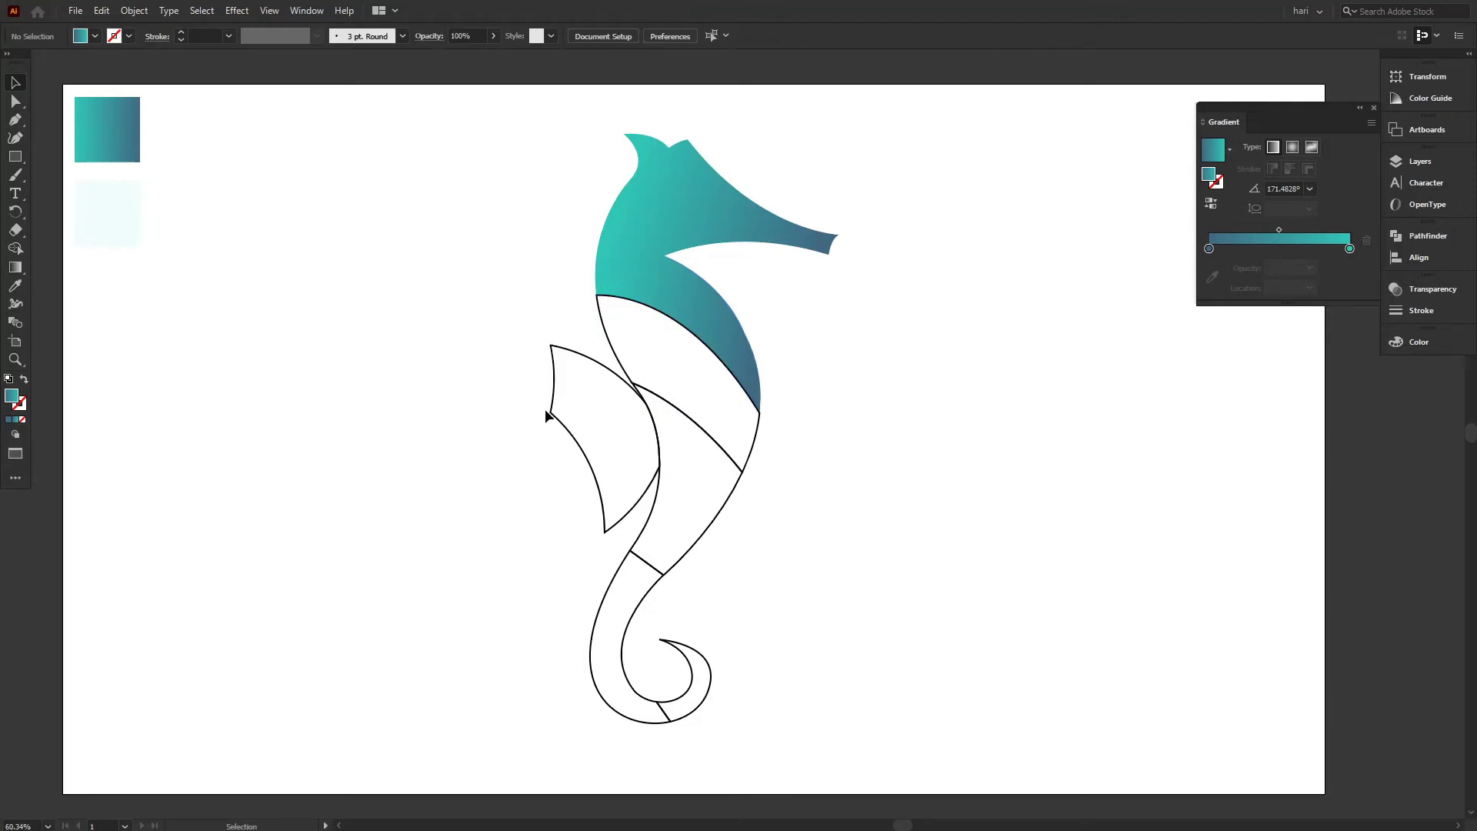
Fill the second body stripe with the teal-to-blue gradient sampled from the gradient square using the Eyedropper tool
left_click(759, 429)
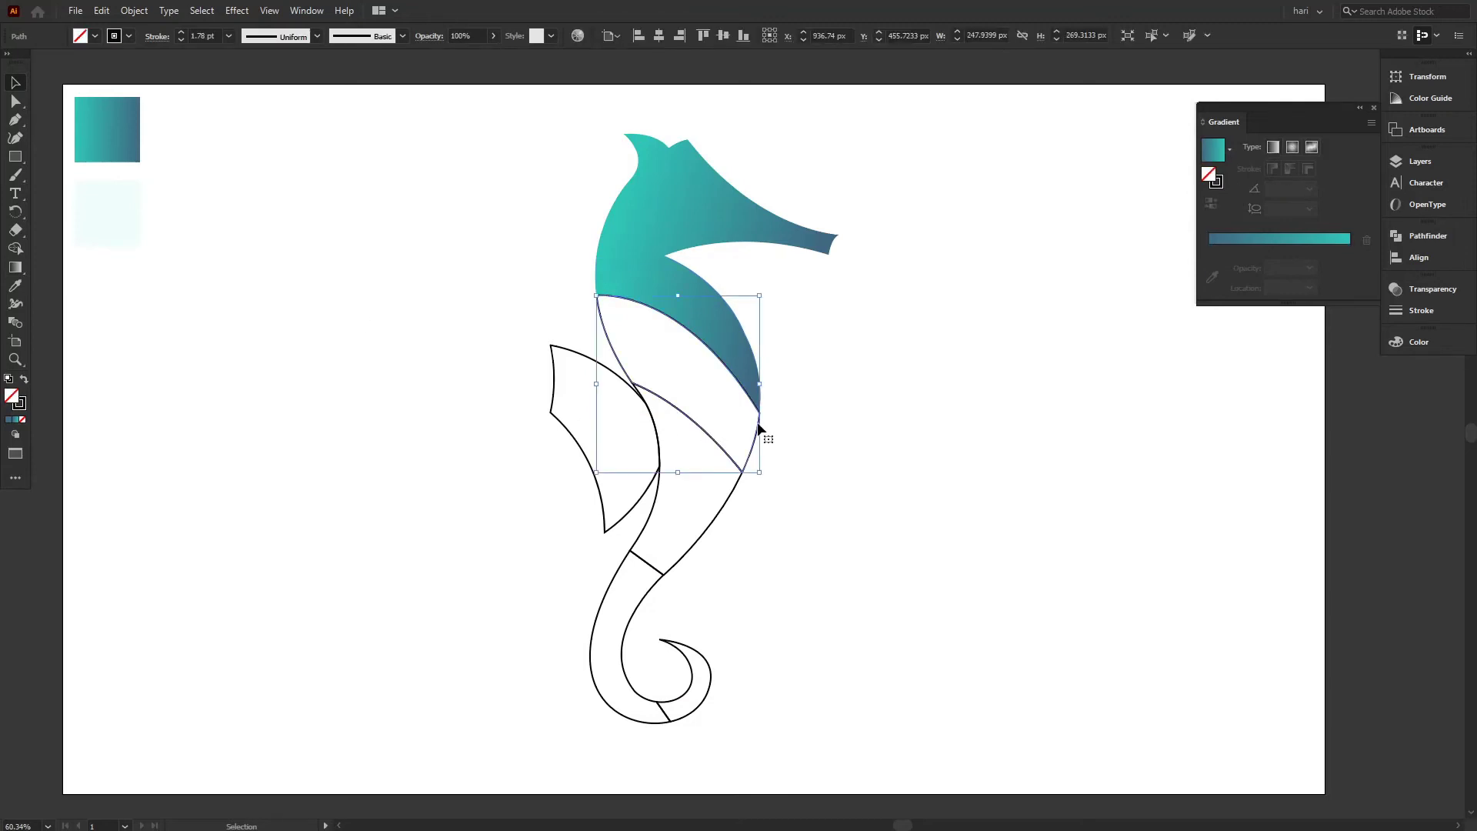
key("i")
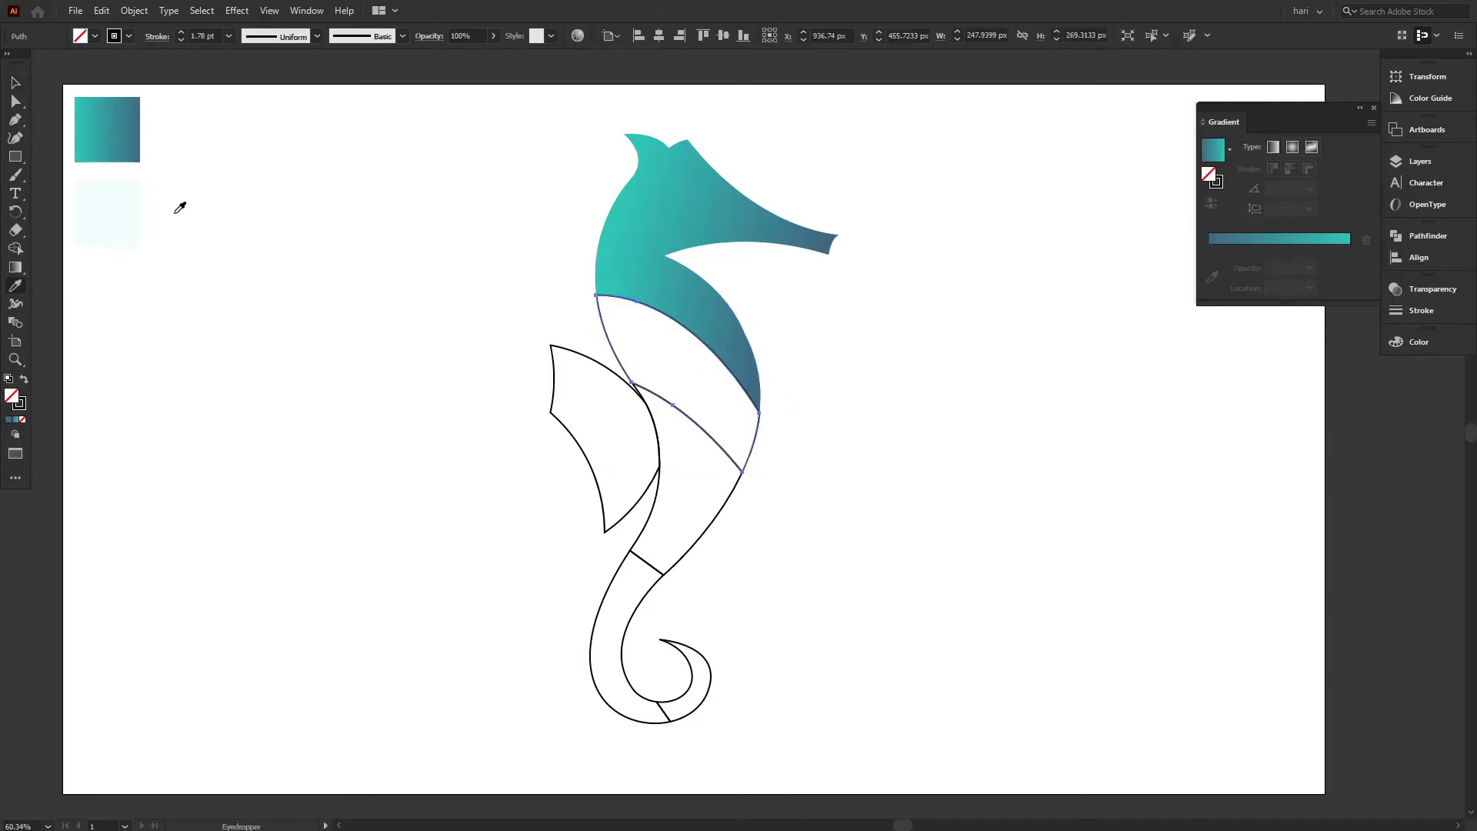
left_click(127, 129)
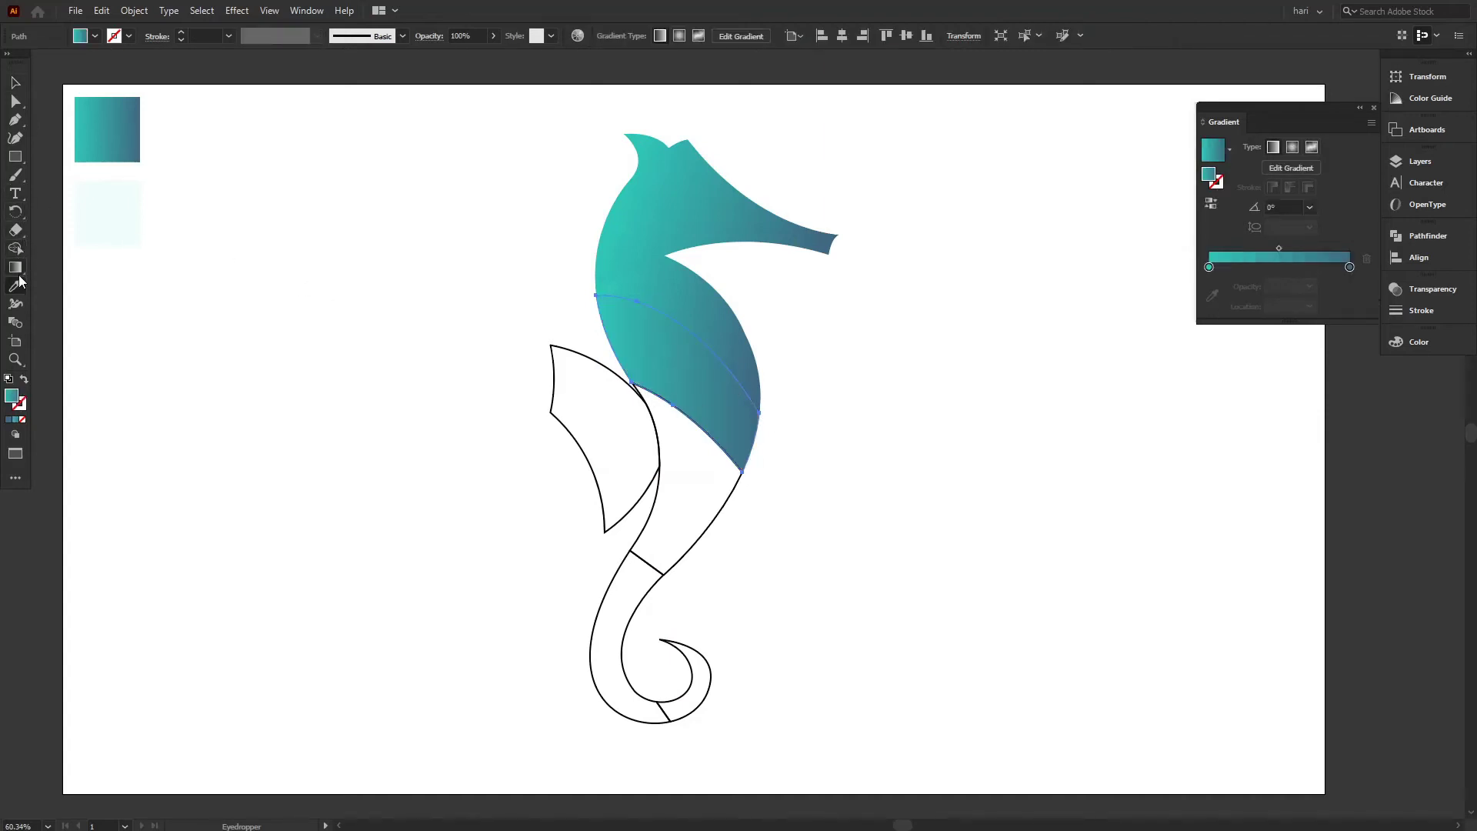
Reverse the second stripe's gradient and redraw it at about 143° from blue at the belly to teal at the back
left_click(15, 268)
left_click_drag(748, 396, 674, 383)
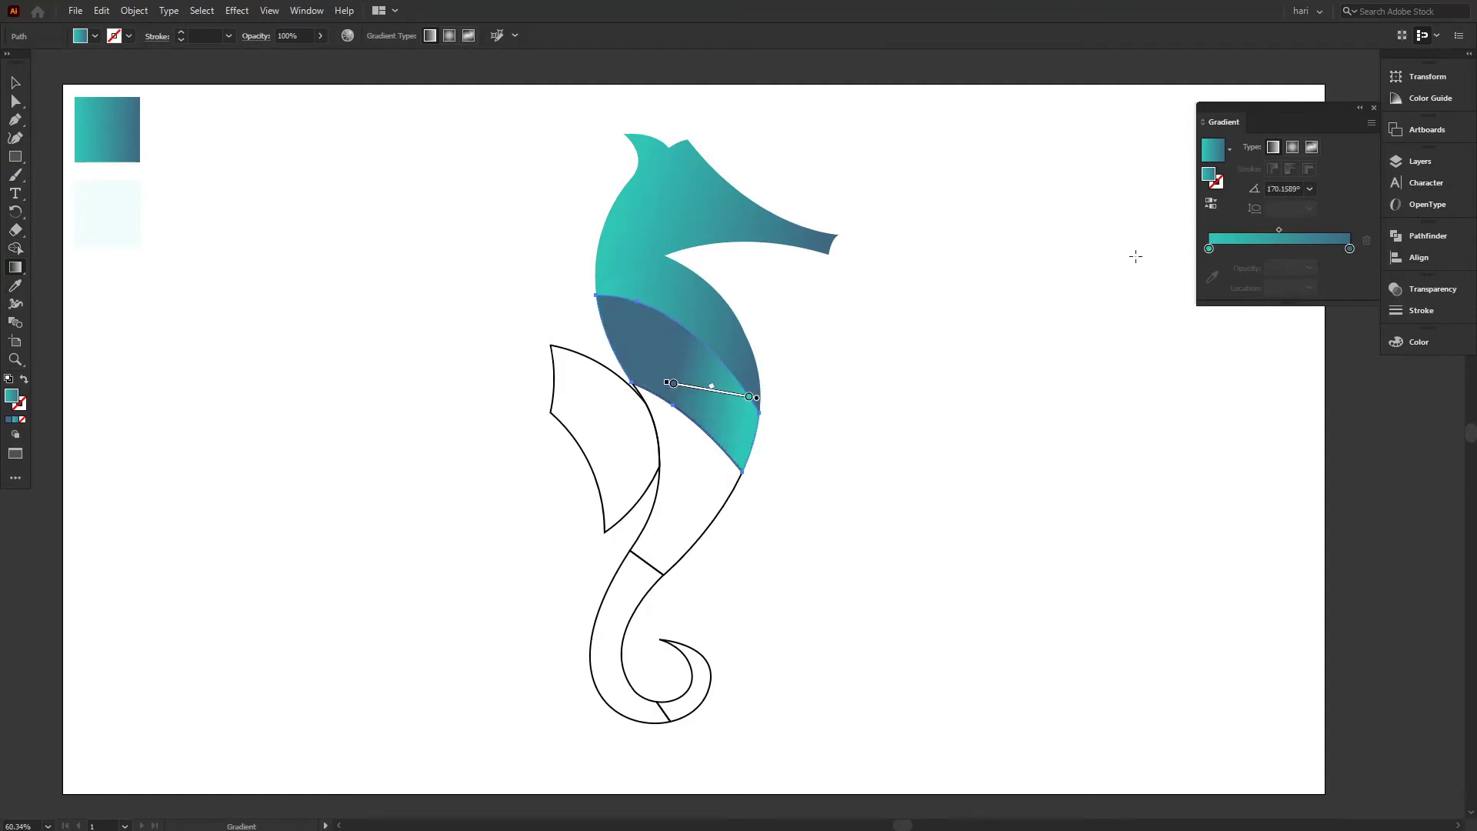
left_click(1211, 203)
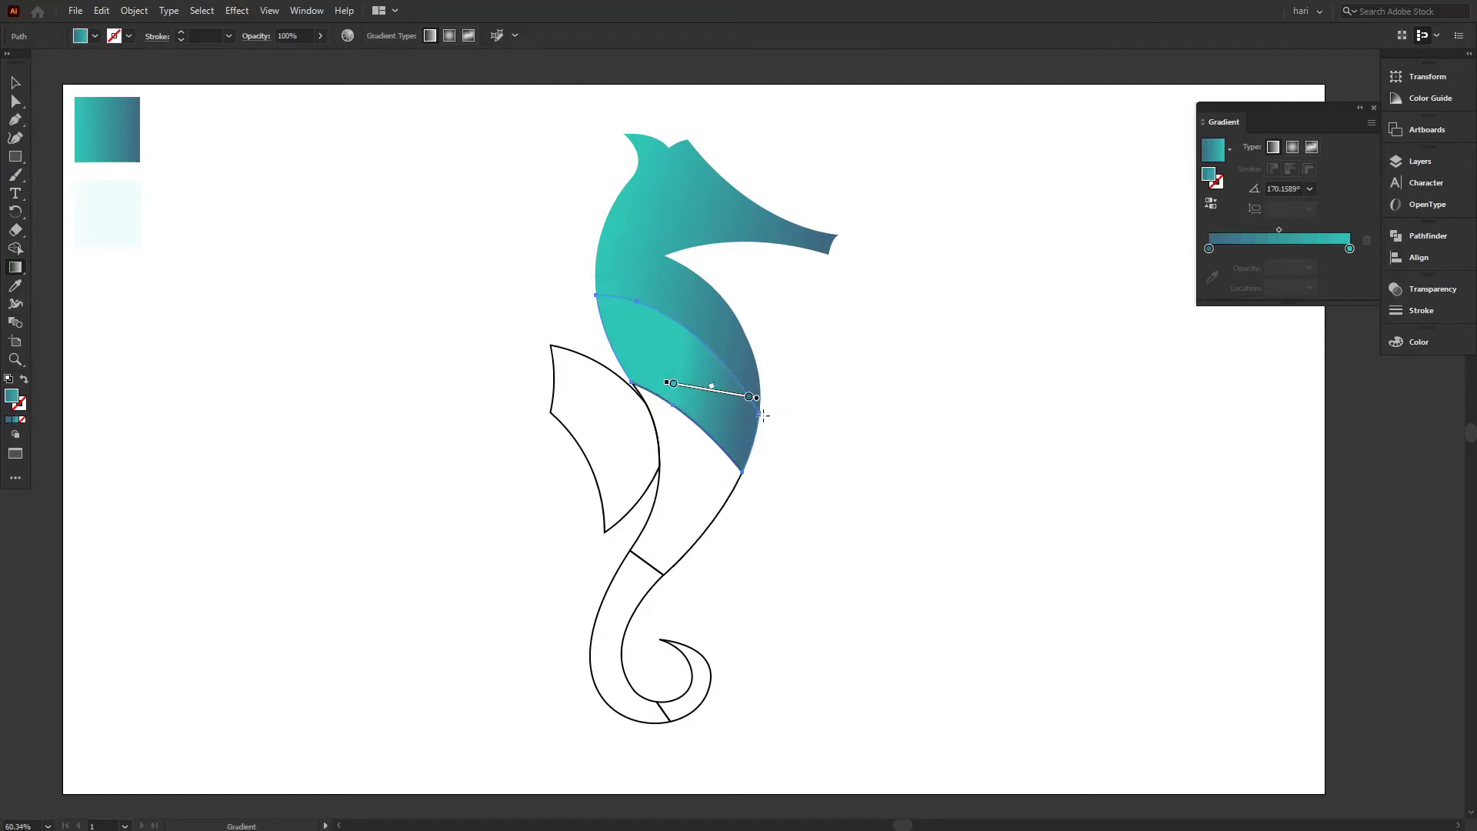
mouse_move(753, 416)
left_mouse_down()
mouse_move(685, 437)
mouse_move(645, 375)
mouse_move(659, 367)
mouse_move(649, 329)
mouse_move(633, 339)
left_mouse_up()
left_click(16, 82)
left_click(271, 244)
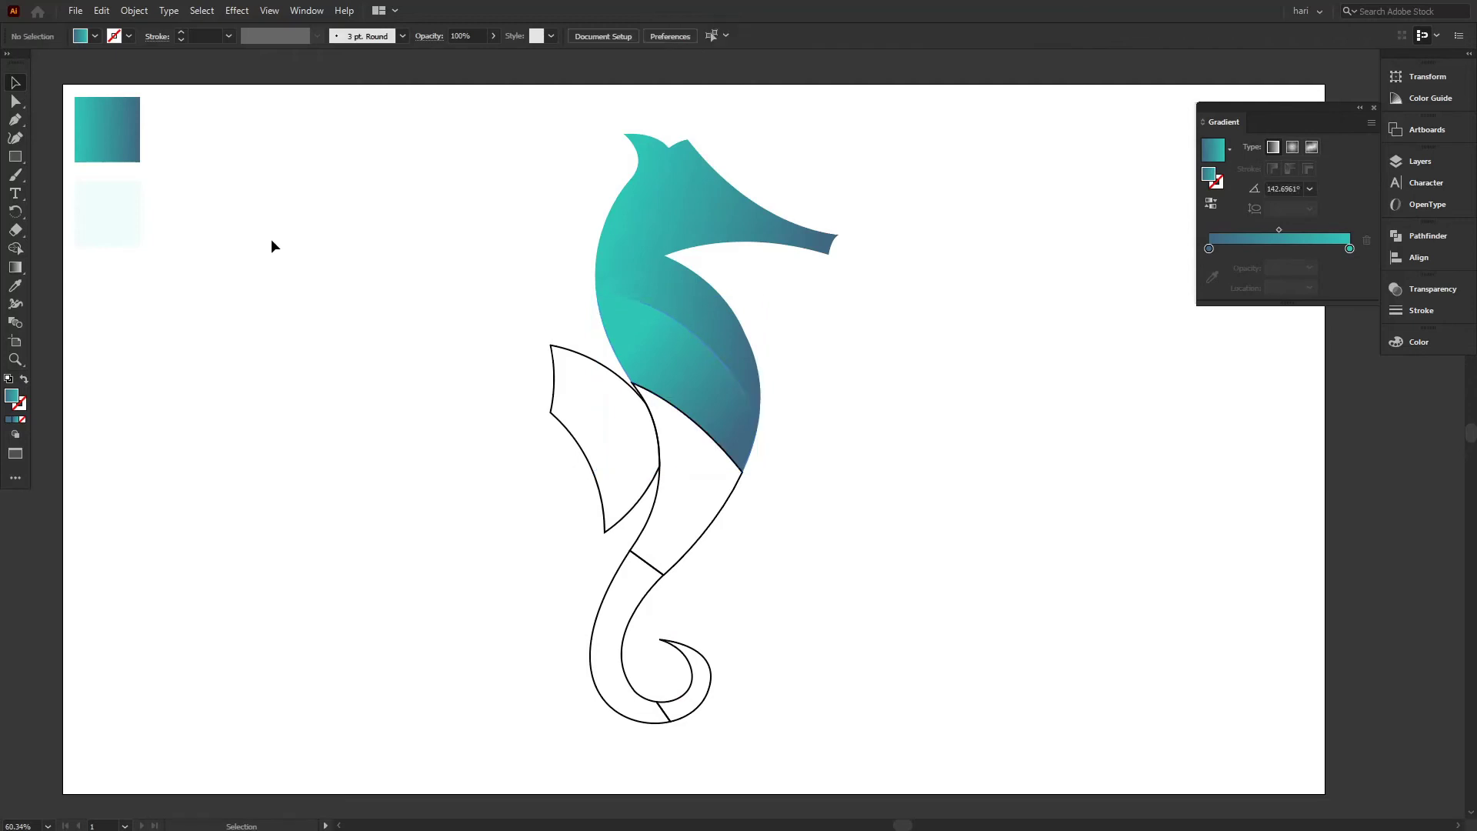
Fill the lower body section above the tail with the teal-to-blue gradient sampled from the gradient square
left_click(701, 534)
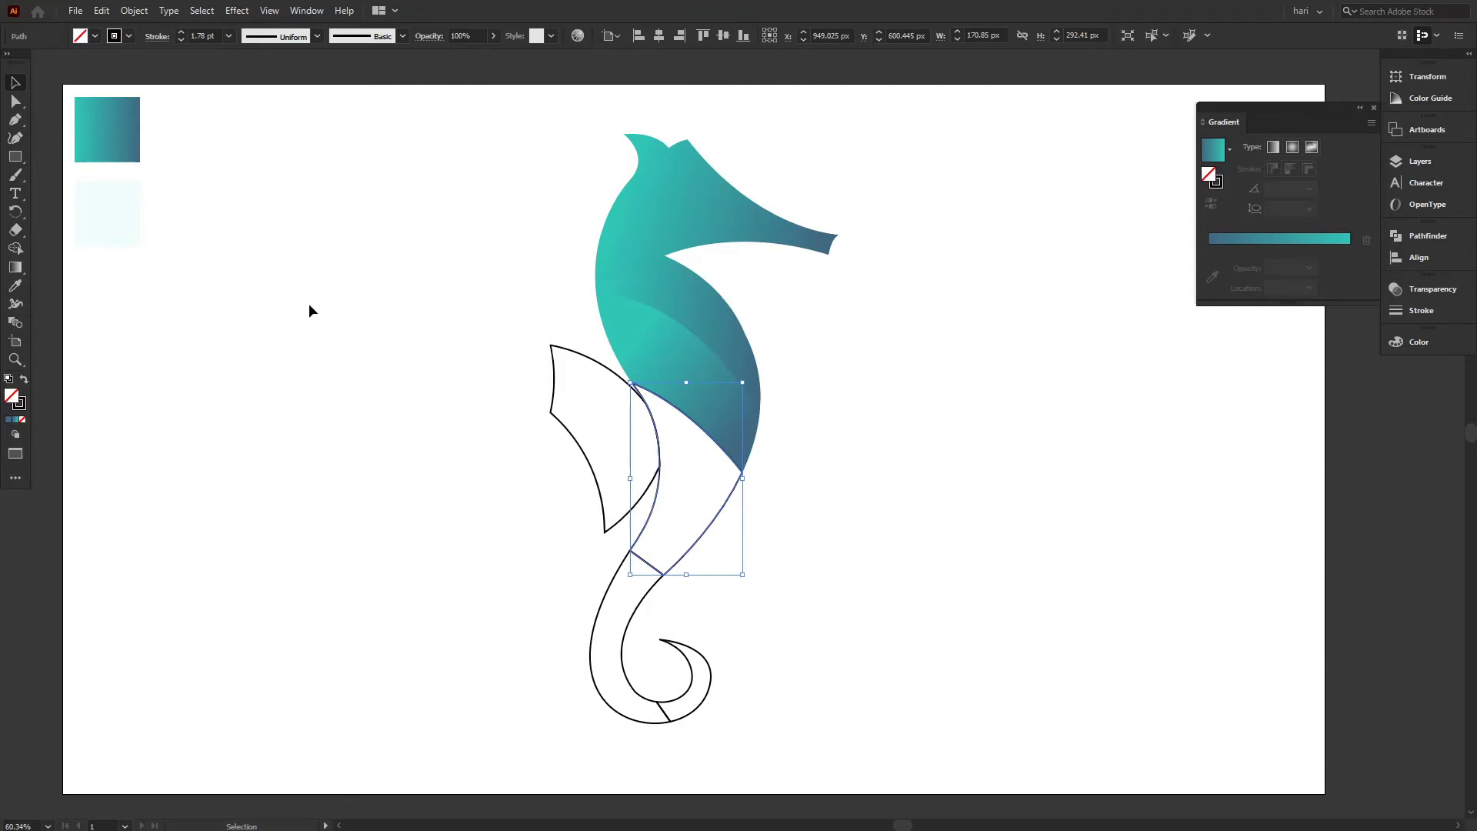
key("i")
left_click(112, 128)
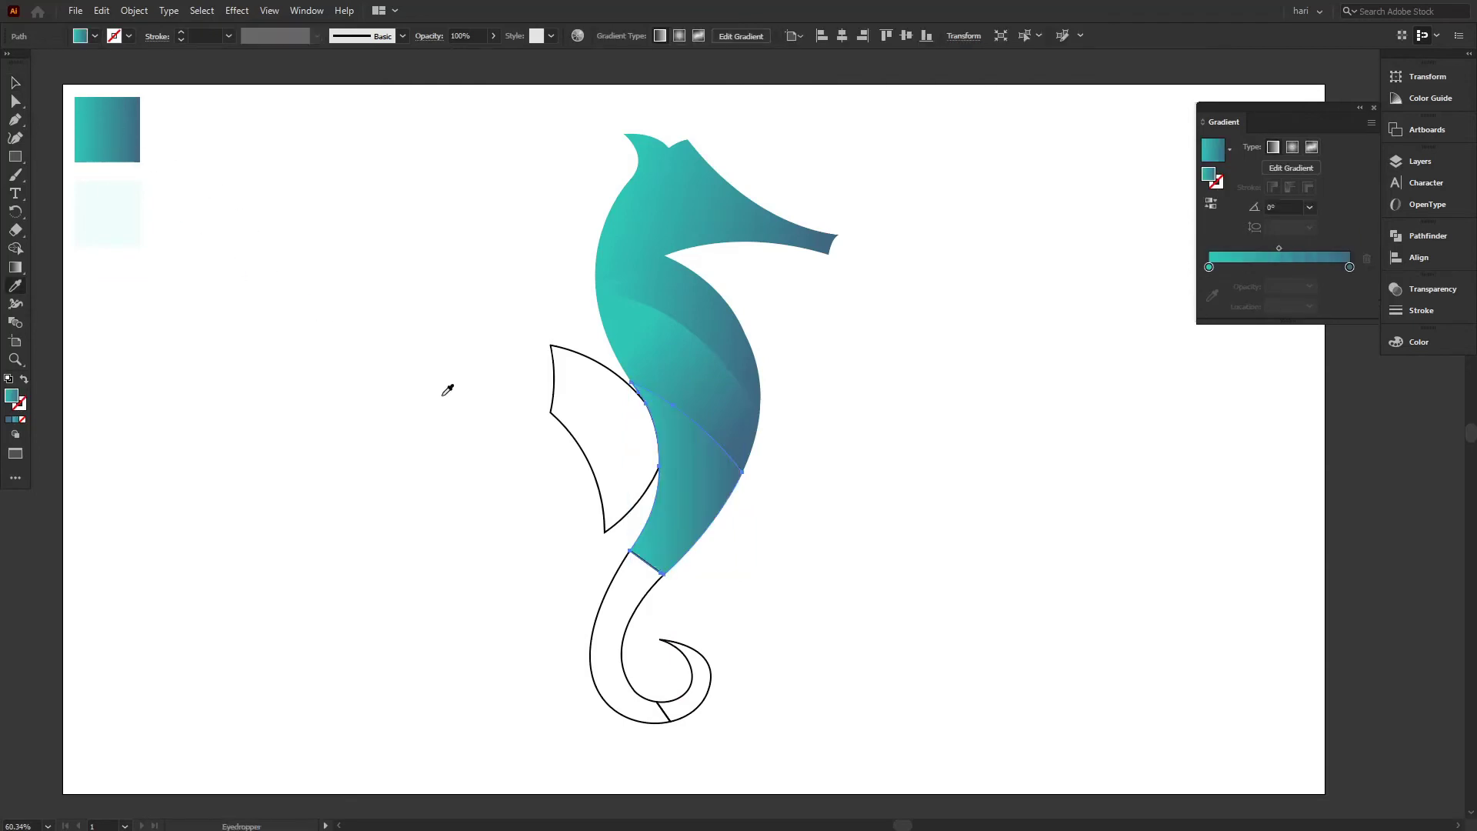
Reverse the lower body section's gradient and redraw it at about 154° from blue at the belly to teal at the back
left_click(26, 271)
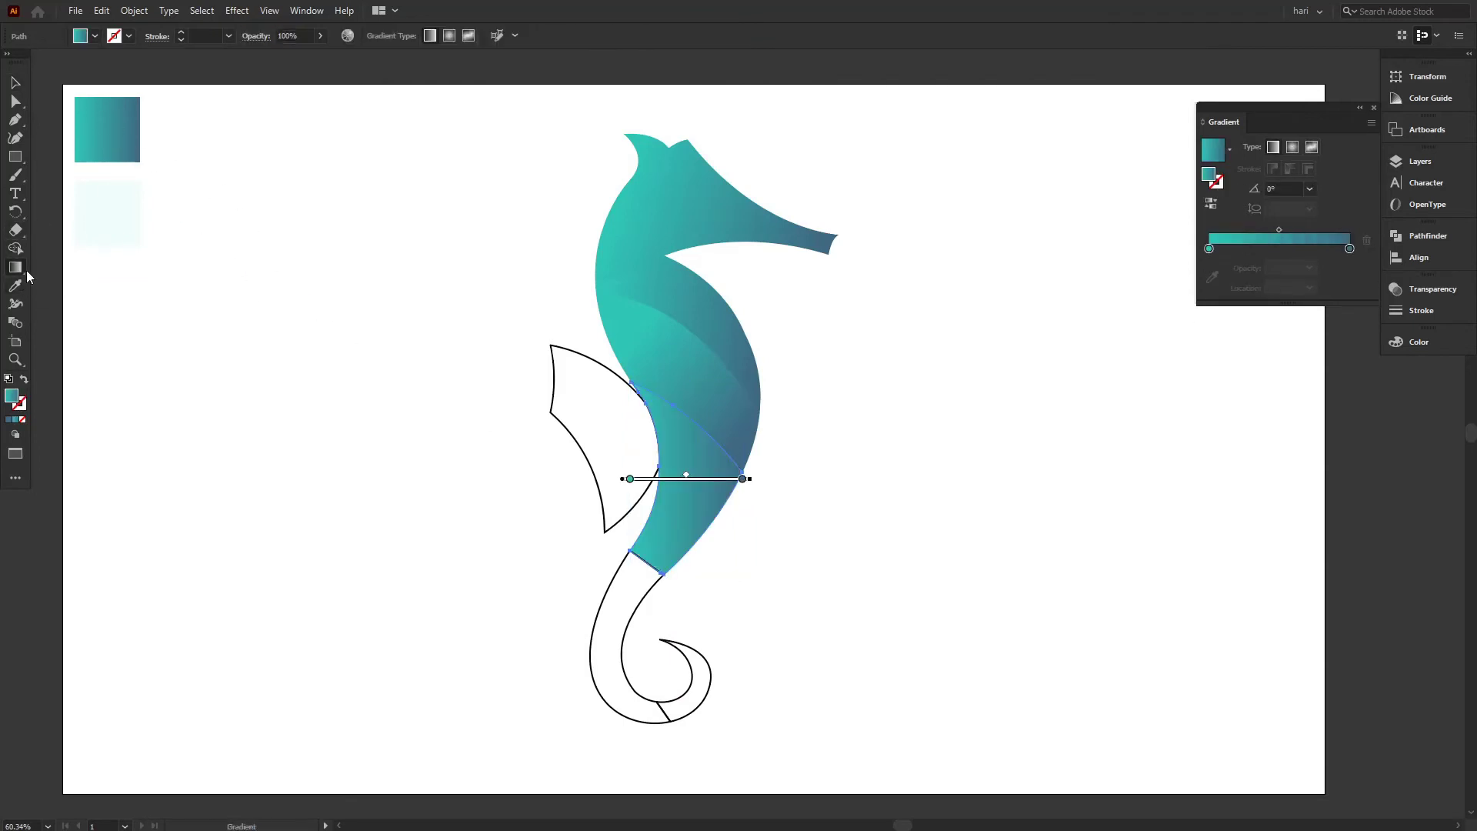
left_click(1210, 203)
mouse_move(702, 537)
left_mouse_down()
mouse_move(683, 490)
mouse_move(643, 470)
mouse_move(625, 490)
left_mouse_up()
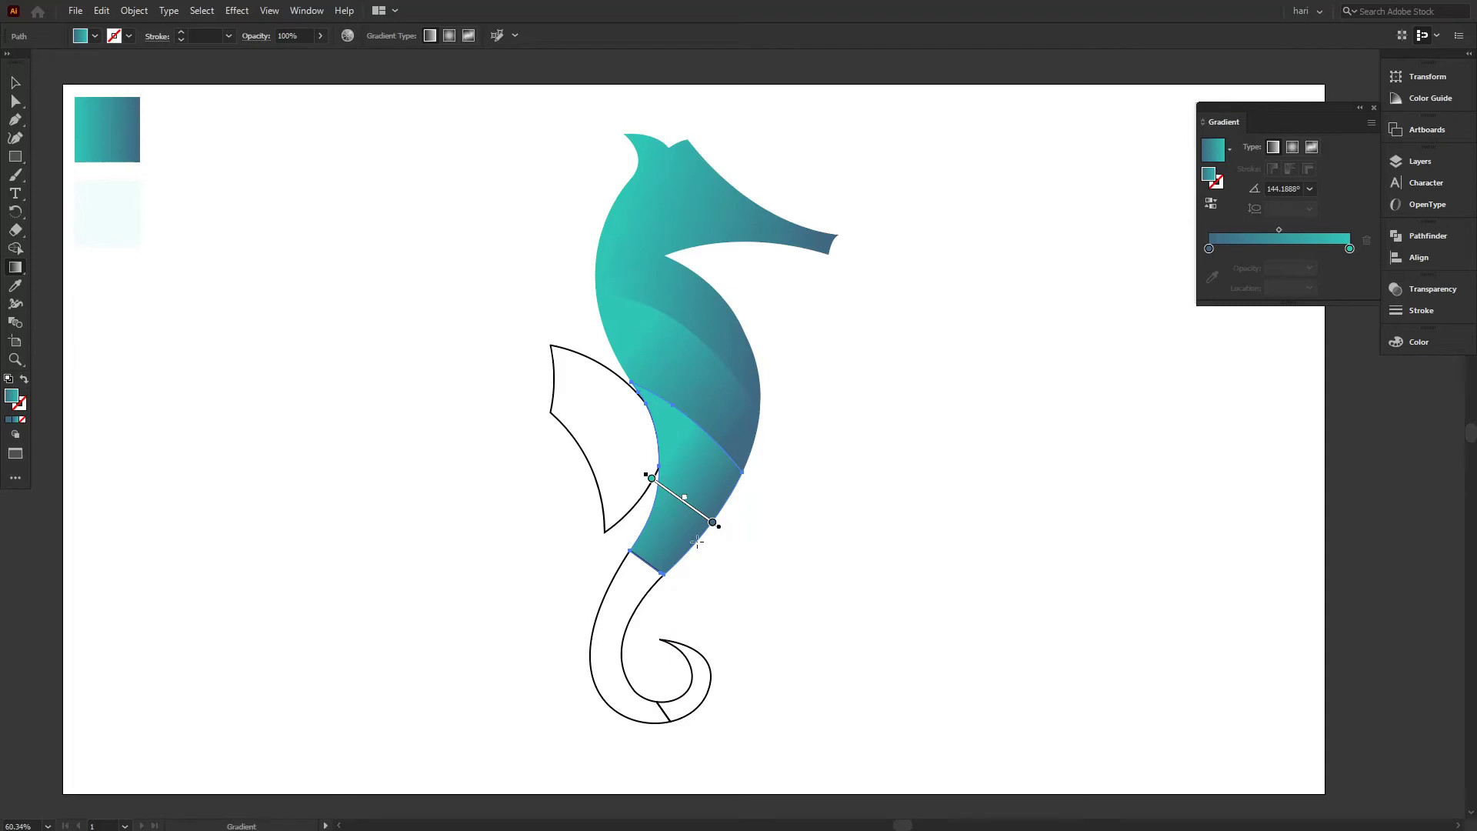
mouse_move(706, 546)
left_mouse_down()
mouse_move(664, 502)
mouse_move(614, 515)
mouse_move(622, 503)
left_mouse_up()
left_click(16, 82)
left_click(288, 331)
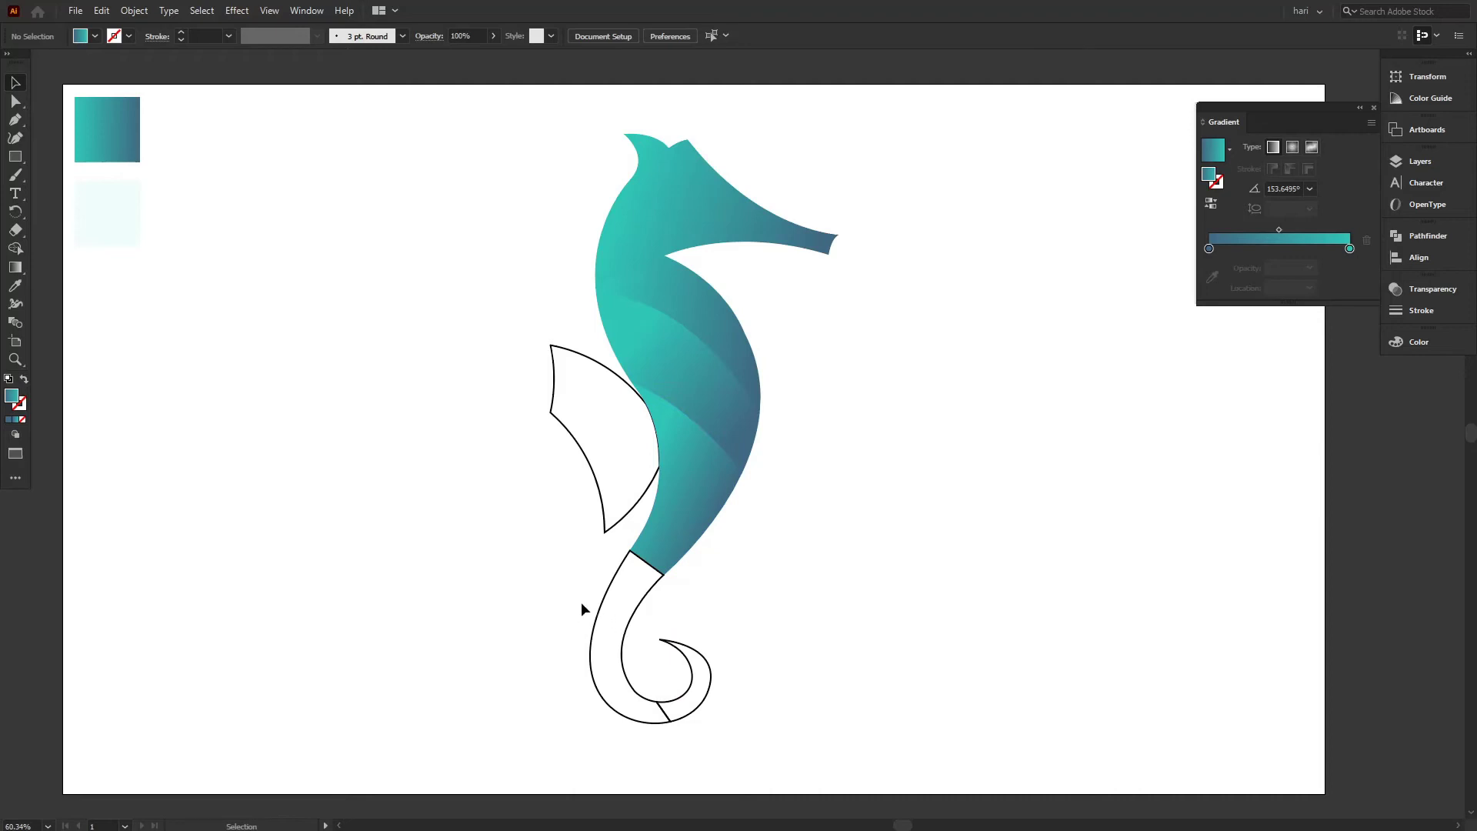
Fill the long curved tail section with the teal-to-blue gradient sampled from the gradient square
left_click_drag(604, 623, 605, 624)
key("i")
left_click(128, 132)
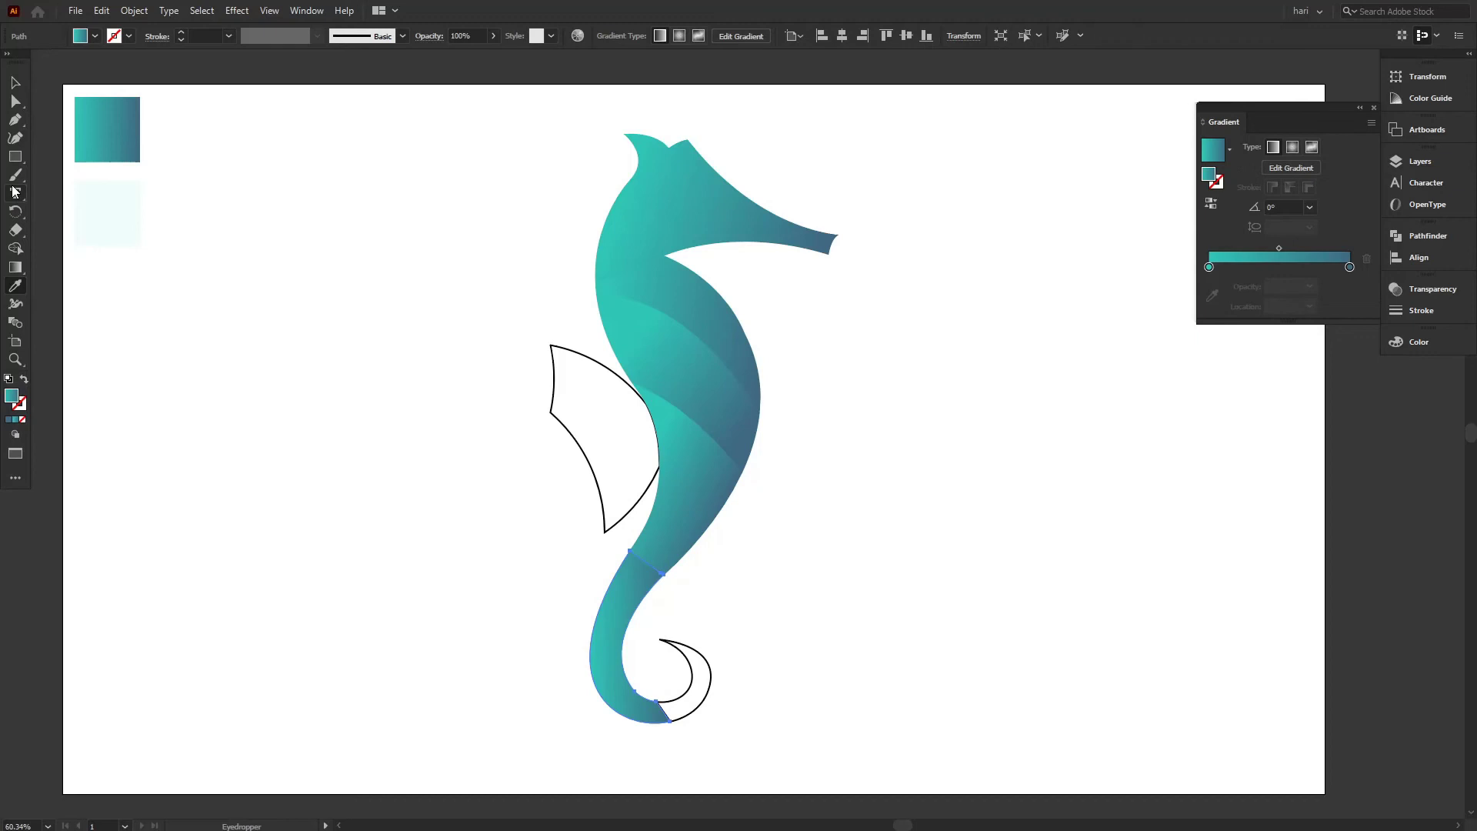
Reverse the tail section's gradient and redraw it across the tail's upper end at about 148°, blending with the body above
left_click(16, 266)
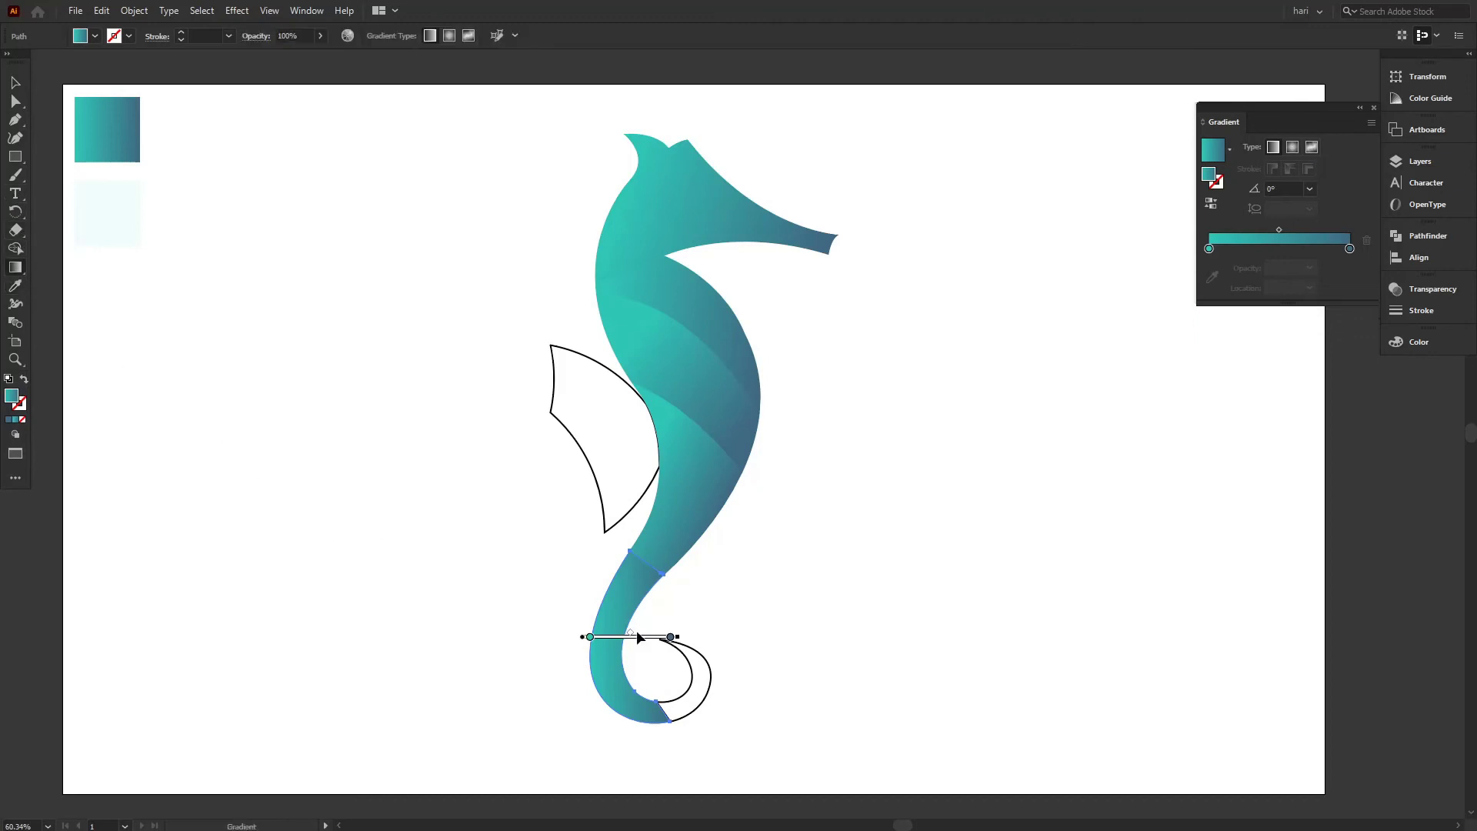
mouse_move(631, 635)
left_mouse_down()
mouse_move(600, 627)
mouse_move(616, 615)
mouse_move(589, 598)
mouse_move(570, 613)
mouse_move(572, 596)
left_mouse_up()
left_click(1210, 204)
left_click_drag(651, 642, 613, 626)
mouse_move(682, 667)
left_mouse_down()
mouse_move(590, 617)
mouse_move(591, 570)
mouse_move(572, 561)
mouse_move(552, 580)
left_mouse_up()
mouse_move(670, 589)
left_mouse_down()
mouse_move(577, 594)
mouse_move(603, 546)
left_mouse_up()
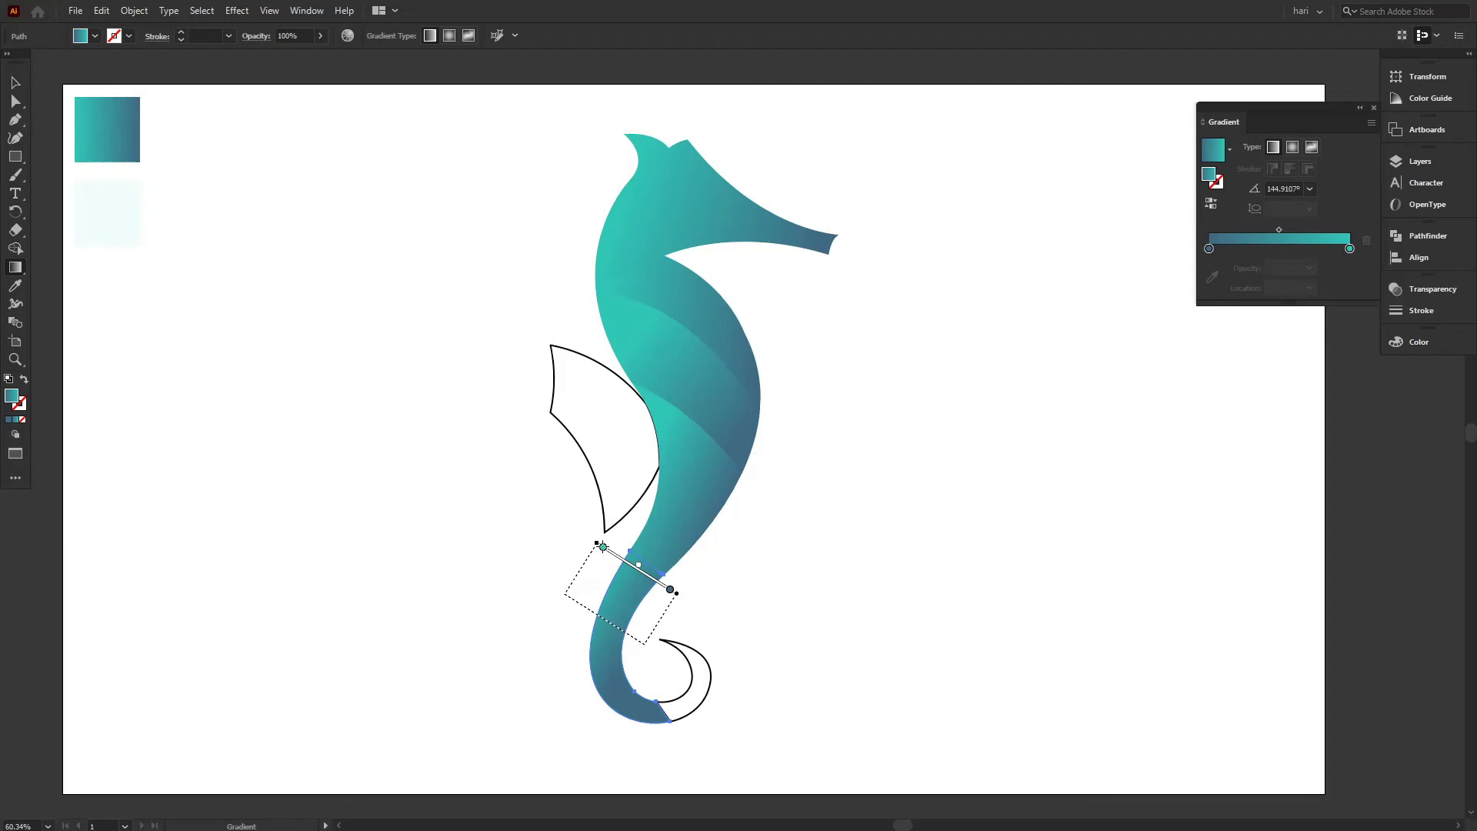
left_click_drag(602, 546, 603, 547)
left_click(16, 85)
left_click(277, 285)
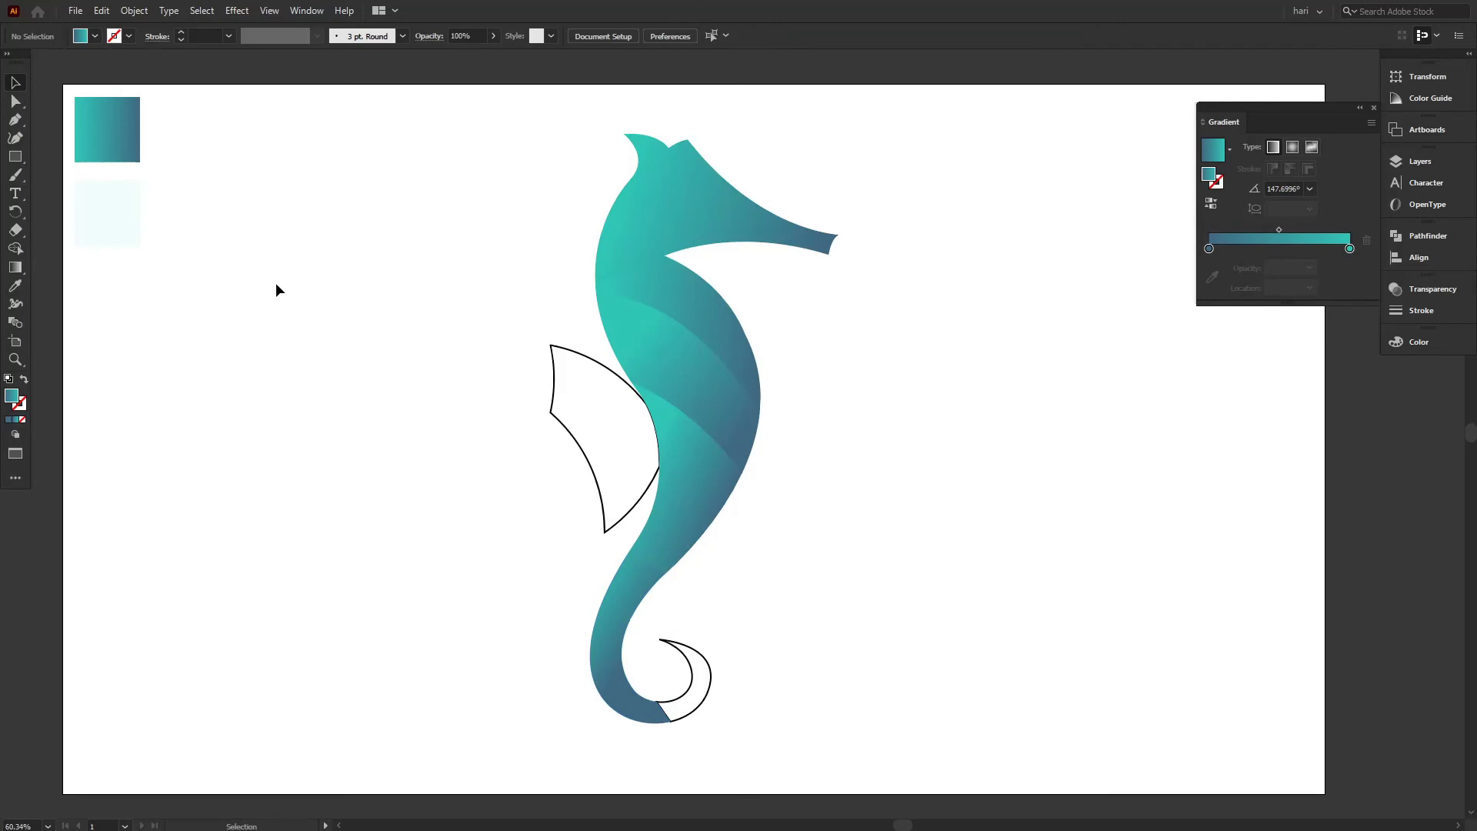
Fill the curled tail tip with the teal-to-blue gradient sampled from the gradient square
left_click(705, 663)
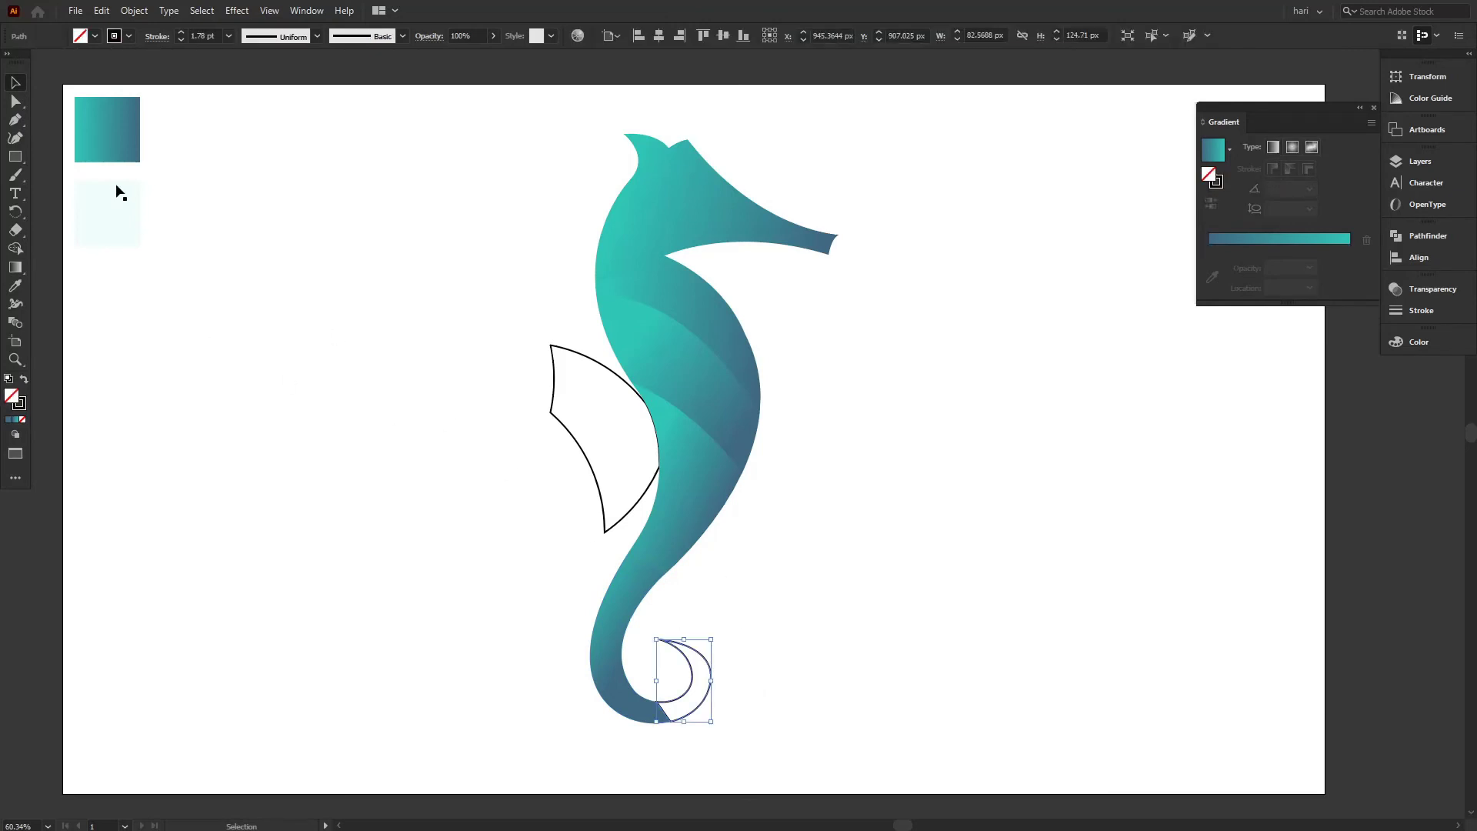
key("i")
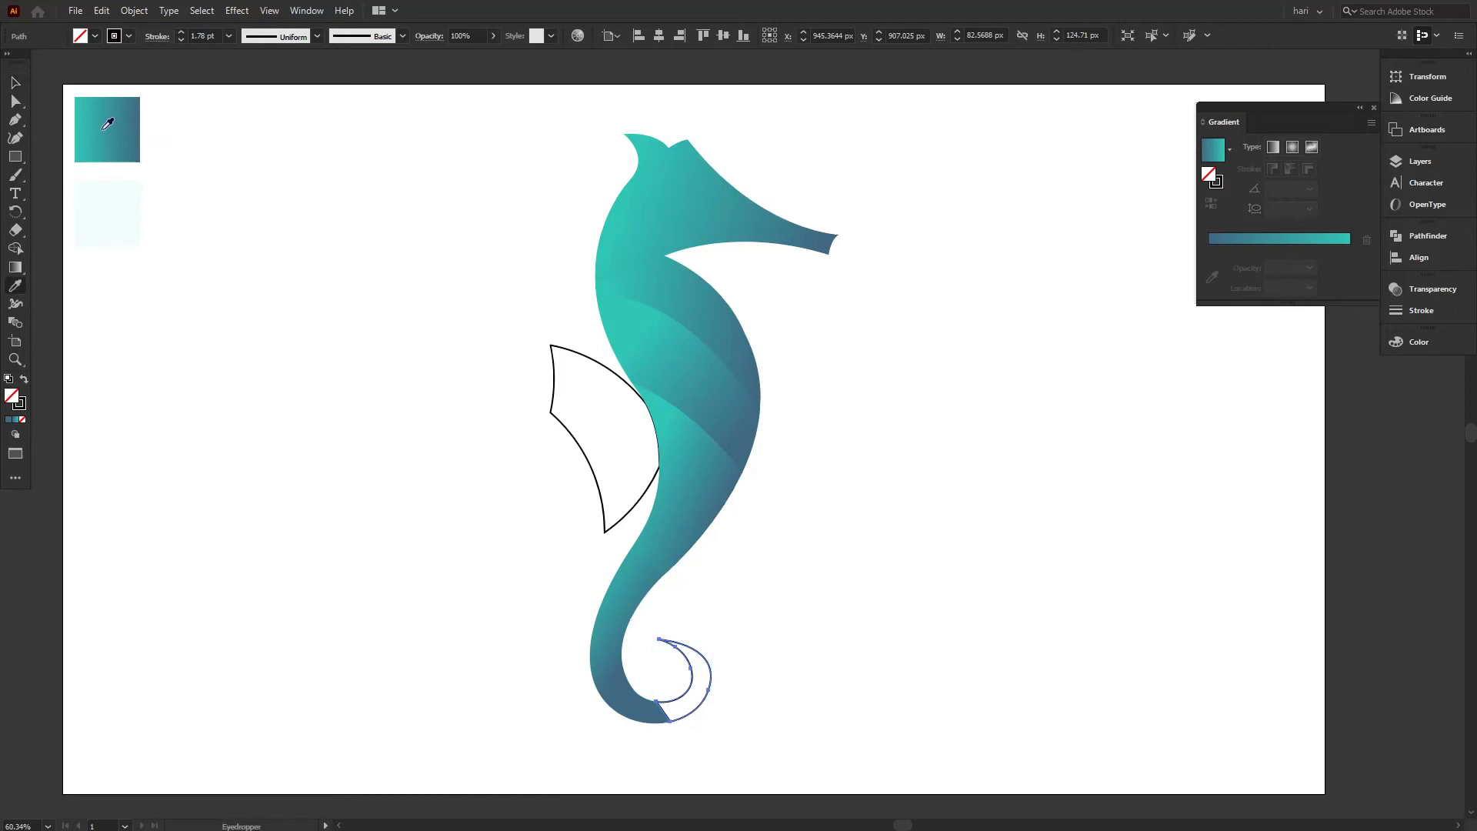
left_click(108, 123)
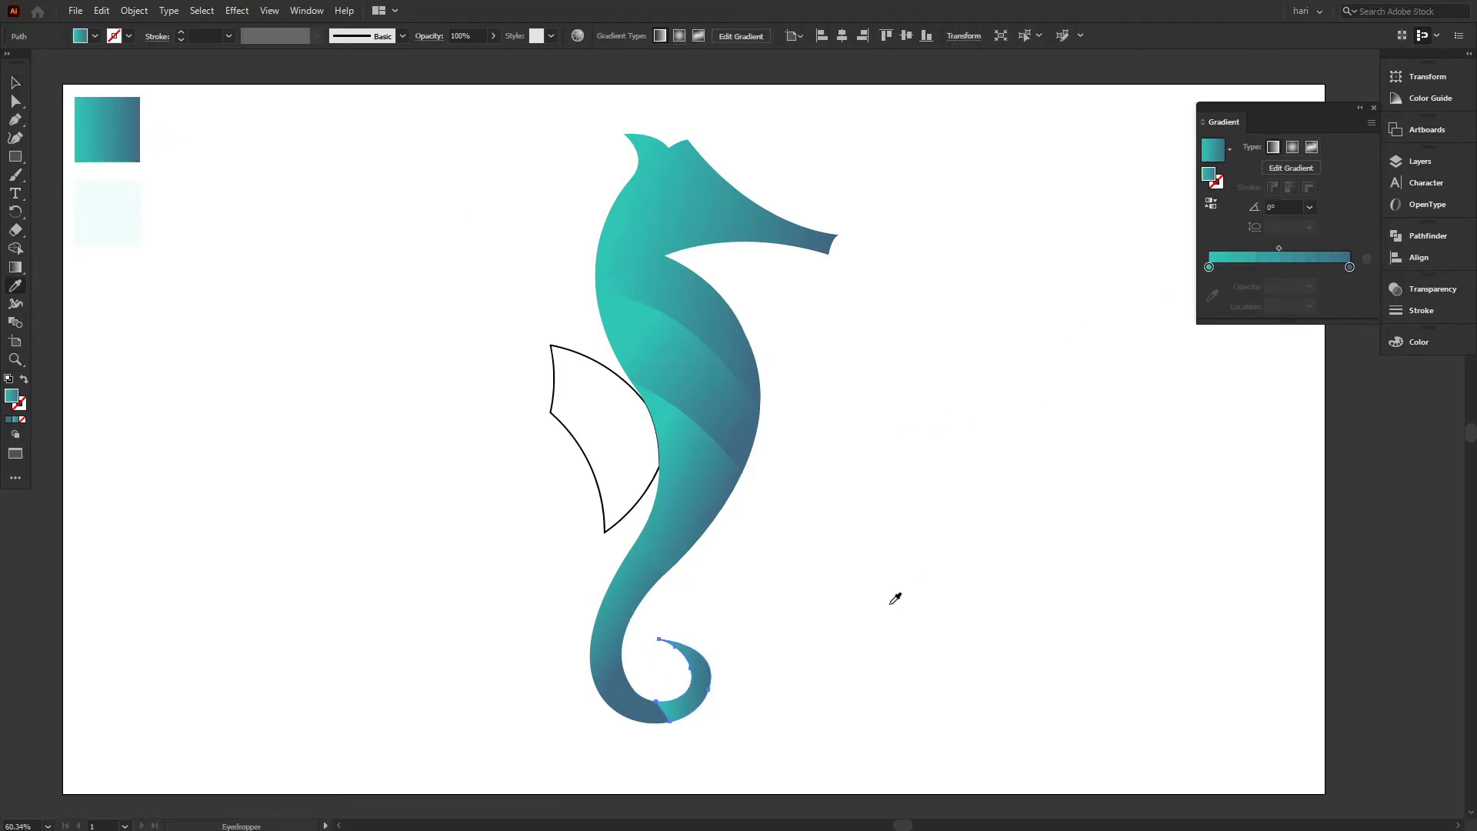
Redraw the tail tip's gradient at about -120° from teal at the curled end to blue at the tail joint
left_click(15, 267)
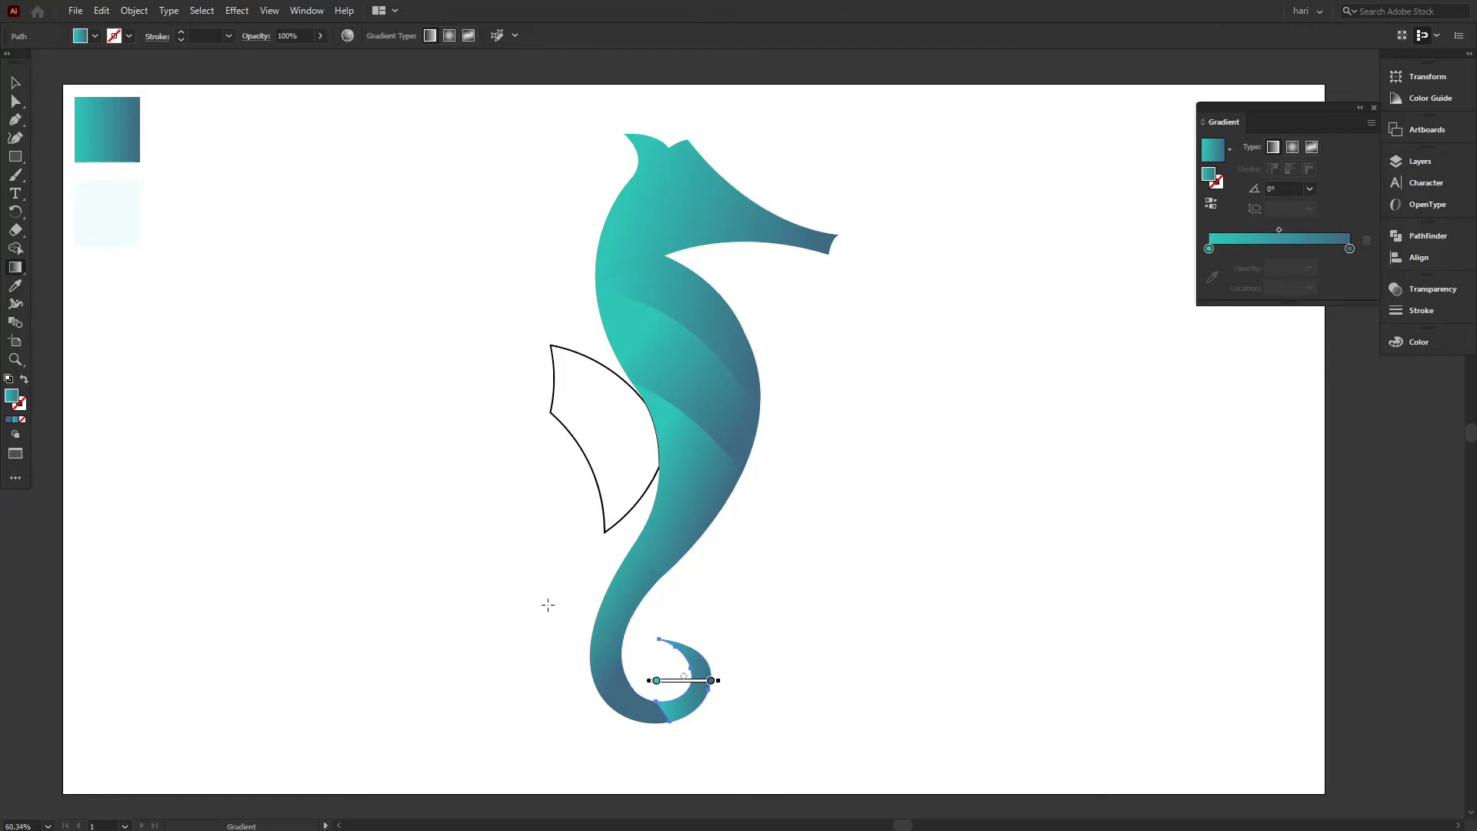
mouse_move(718, 649)
left_mouse_down()
mouse_move(643, 720)
mouse_move(604, 729)
mouse_move(674, 720)
left_mouse_up()
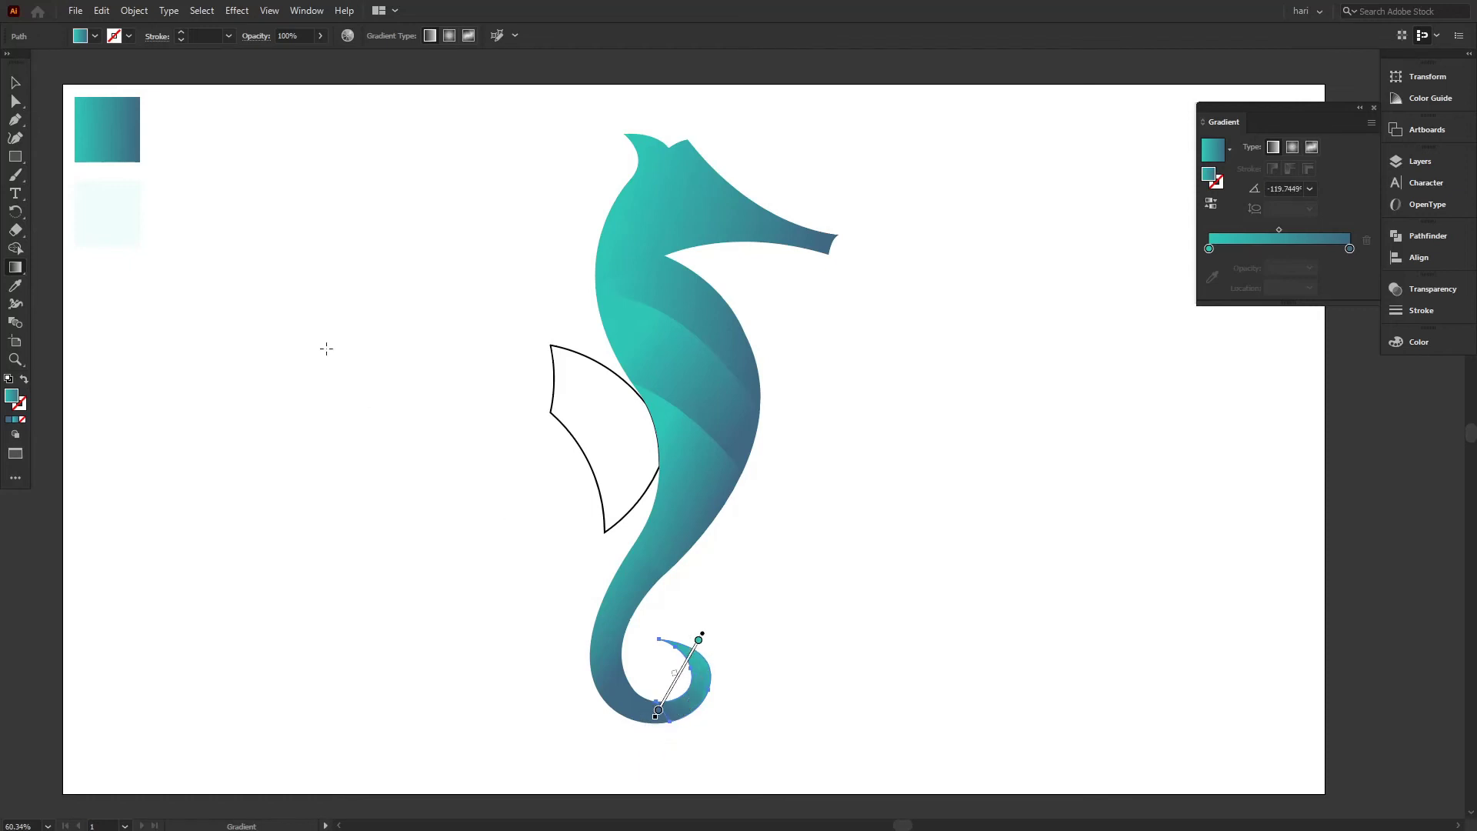
left_click(15, 83)
left_click(329, 331)
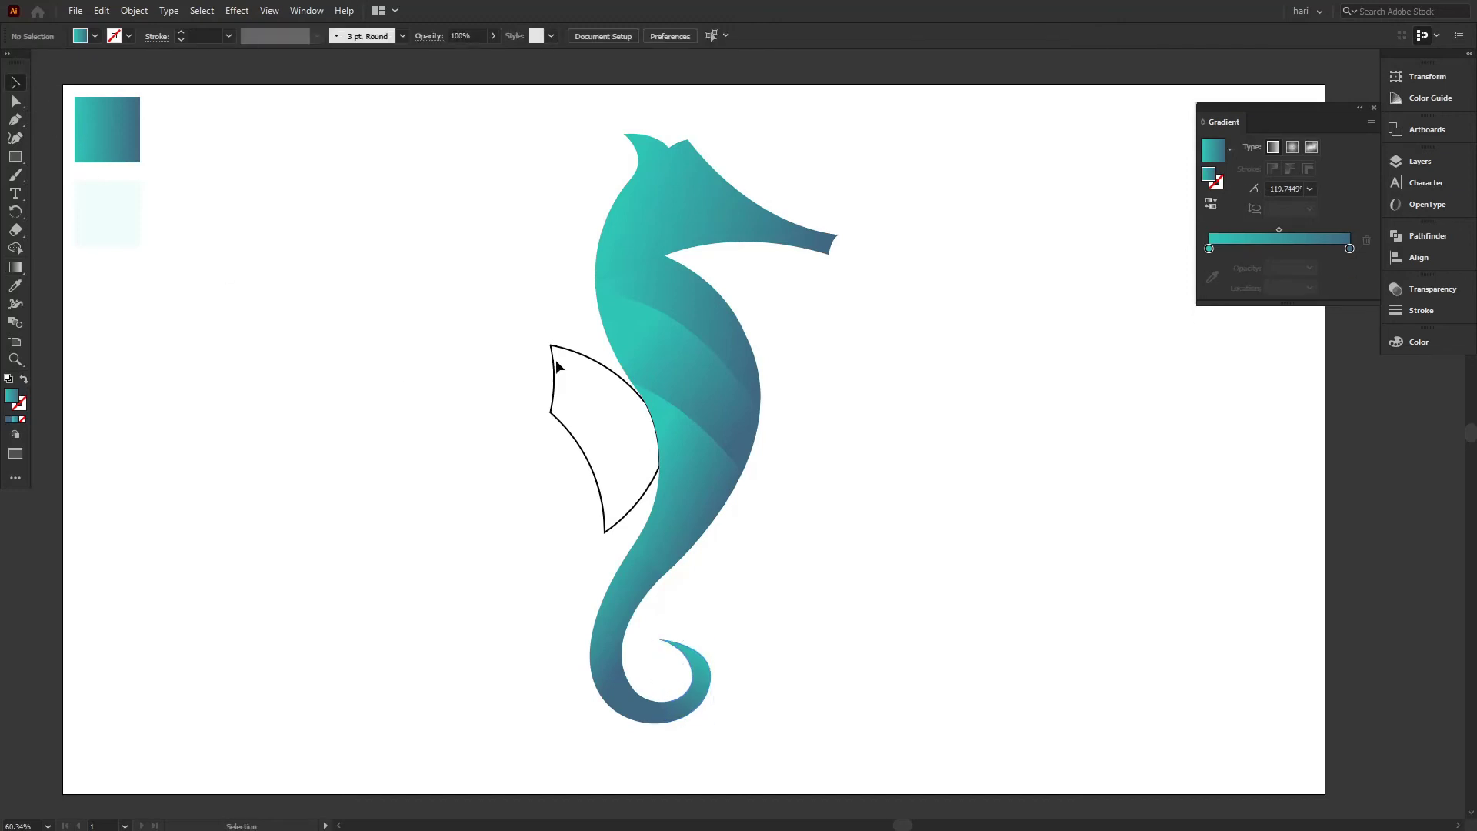
Fill the back fin with the teal-to-blue gradient sampled from the gradient square
left_click(579, 359)
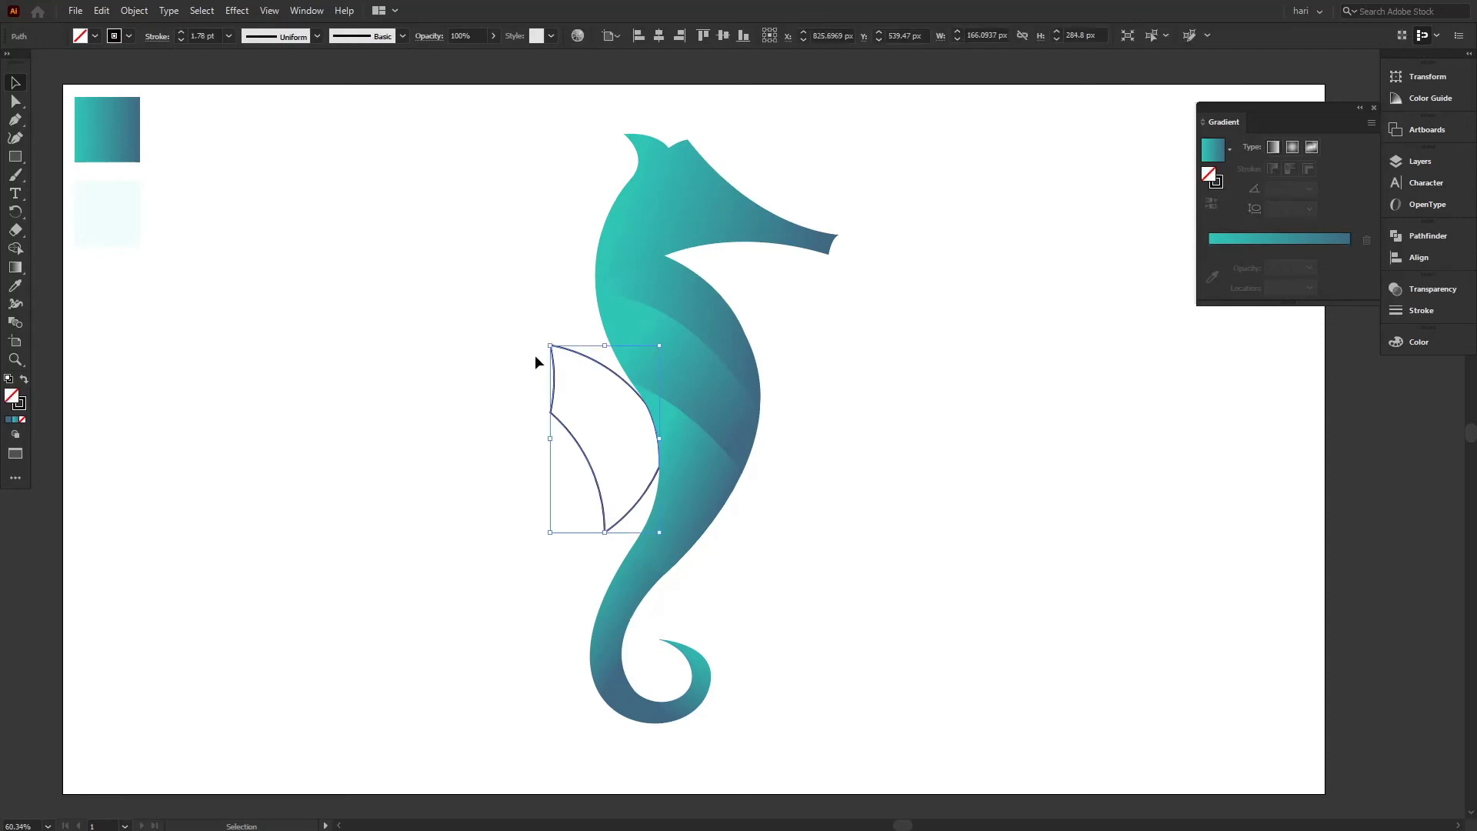
key("i")
left_click(123, 124)
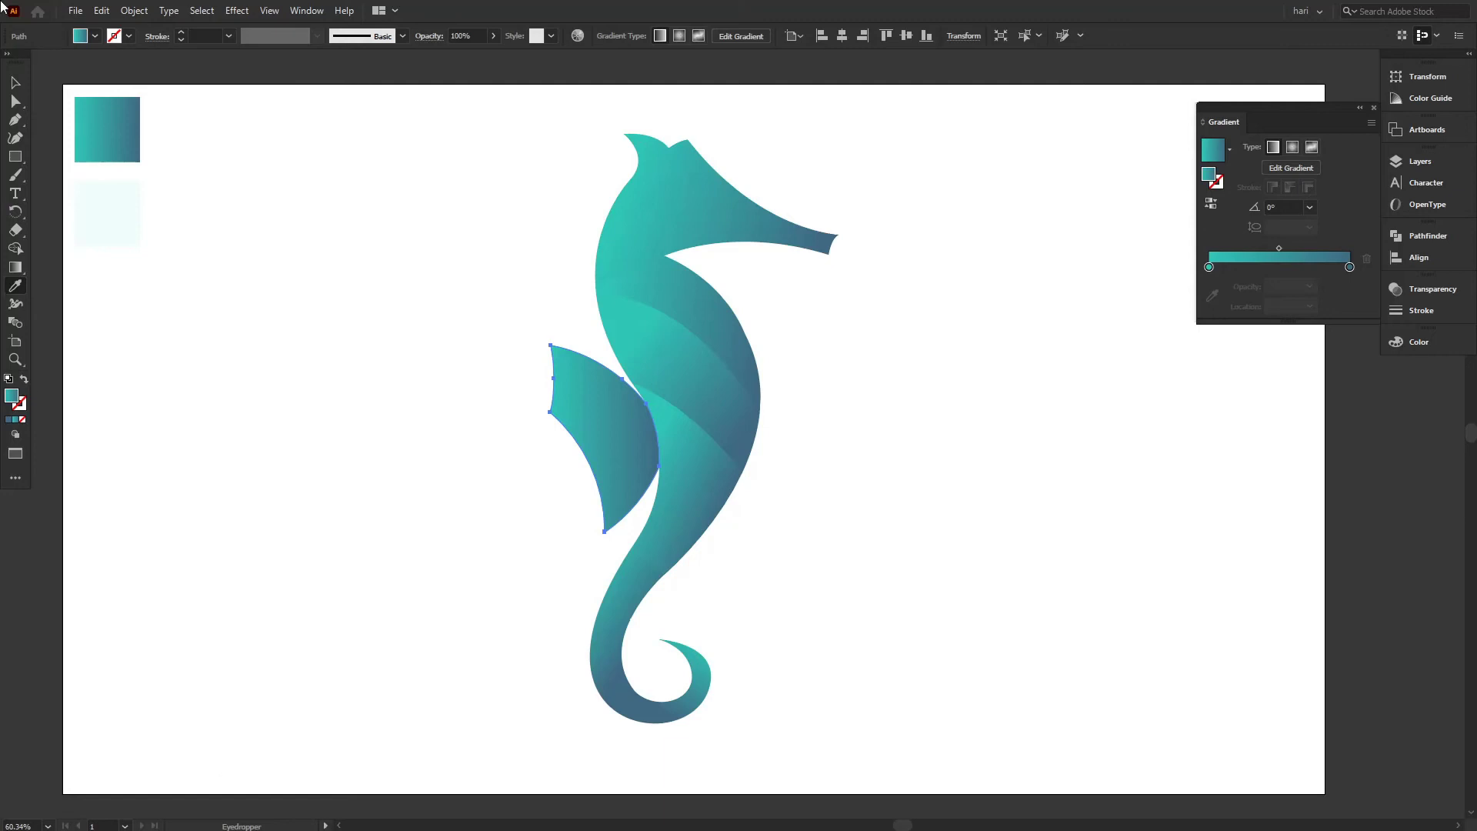
Reverse the fin's gradient and redraw it at about 152° from blue beside the body to teal at the outer edge
left_click(15, 269)
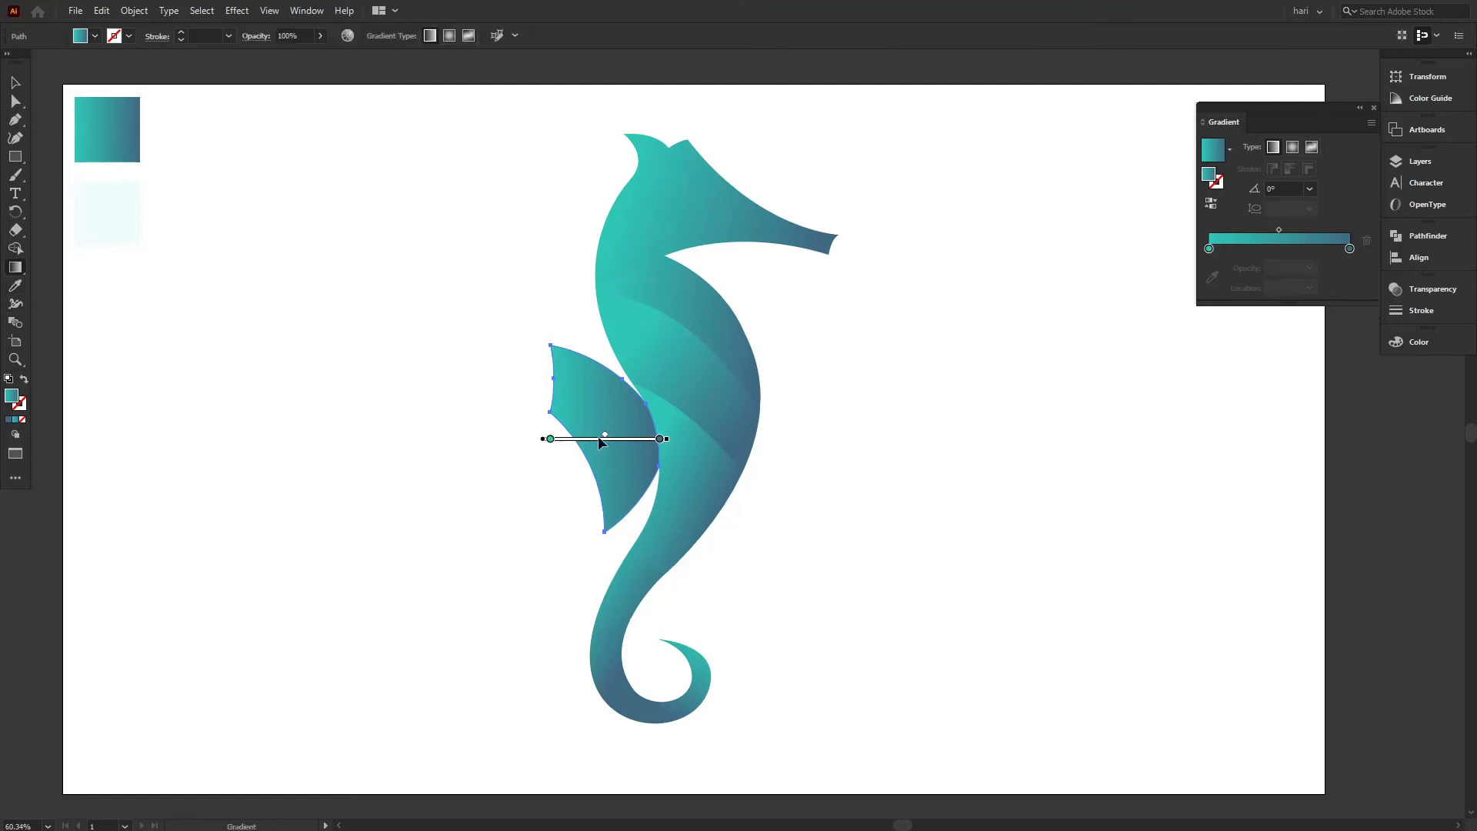
left_click(1211, 203)
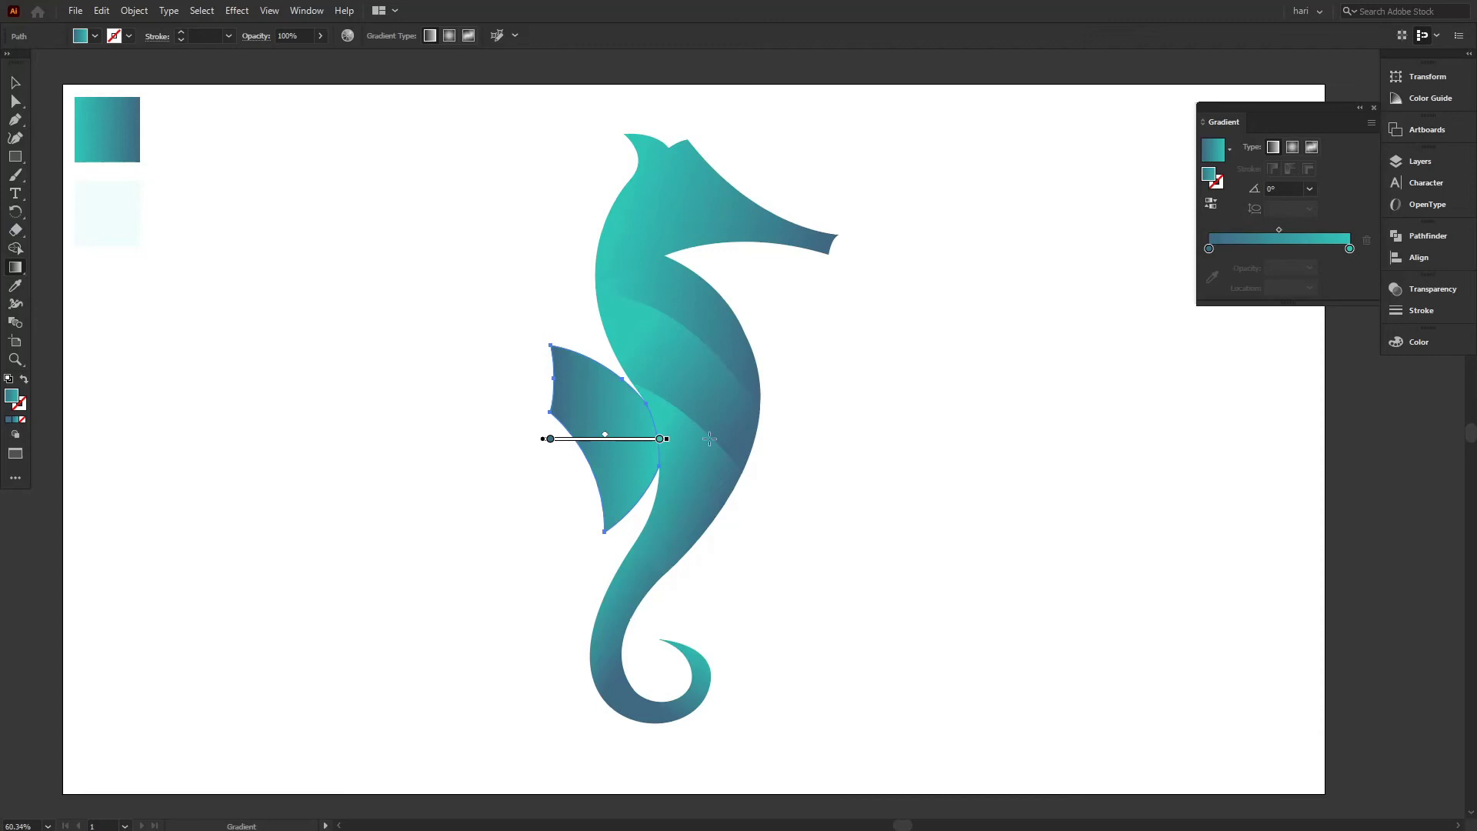
mouse_move(640, 421)
left_mouse_down()
mouse_move(545, 412)
mouse_move(578, 438)
left_mouse_up()
mouse_move(677, 426)
left_mouse_down()
mouse_move(548, 391)
mouse_move(581, 377)
left_mouse_up()
key("v")
left_click(315, 261)
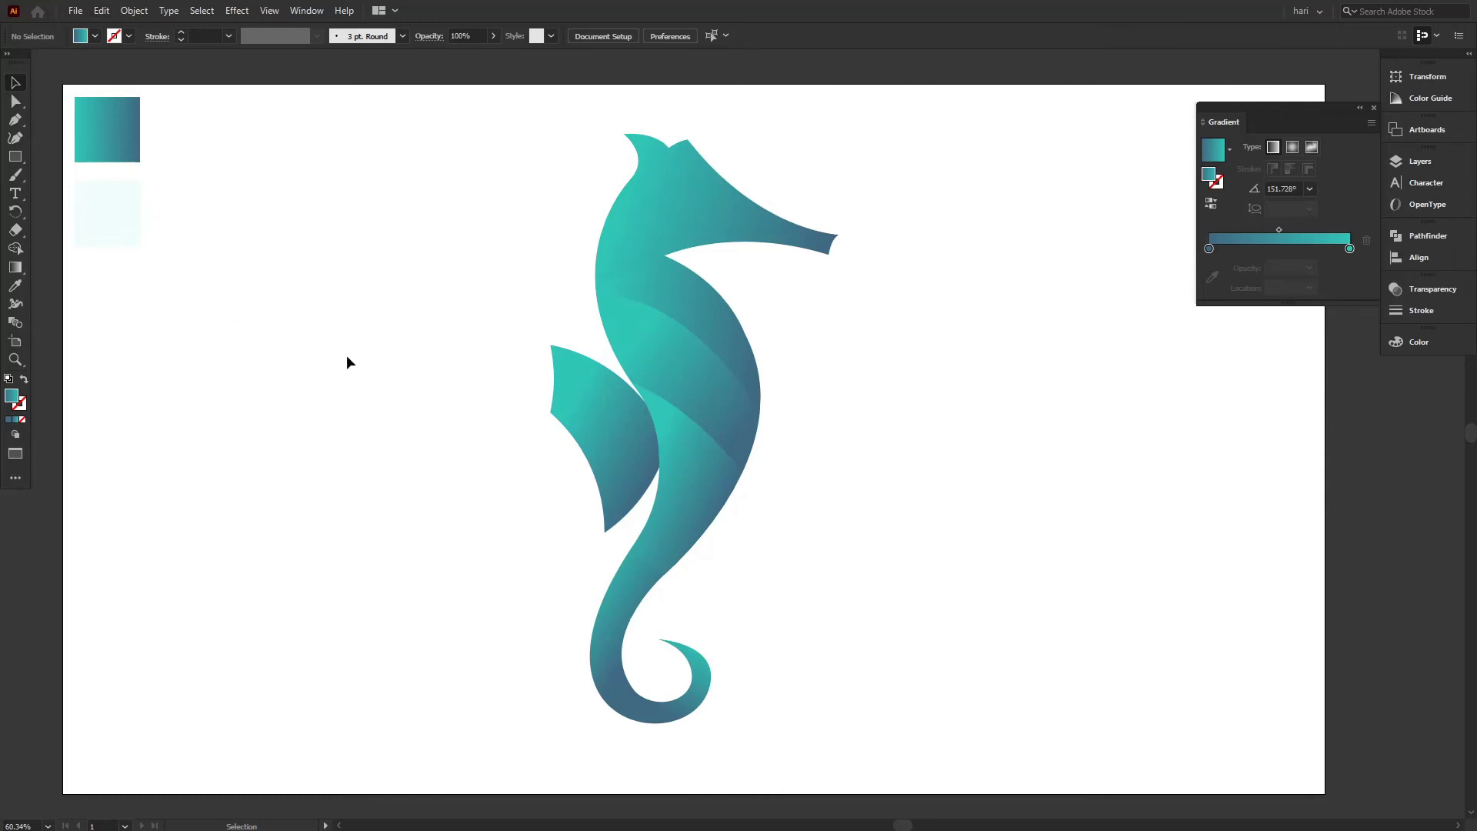
Undo the freehand move of the fin and nudge it horizontally away from the seahorse's back to leave a clear gap
left_click_drag(597, 418, 479, 418)
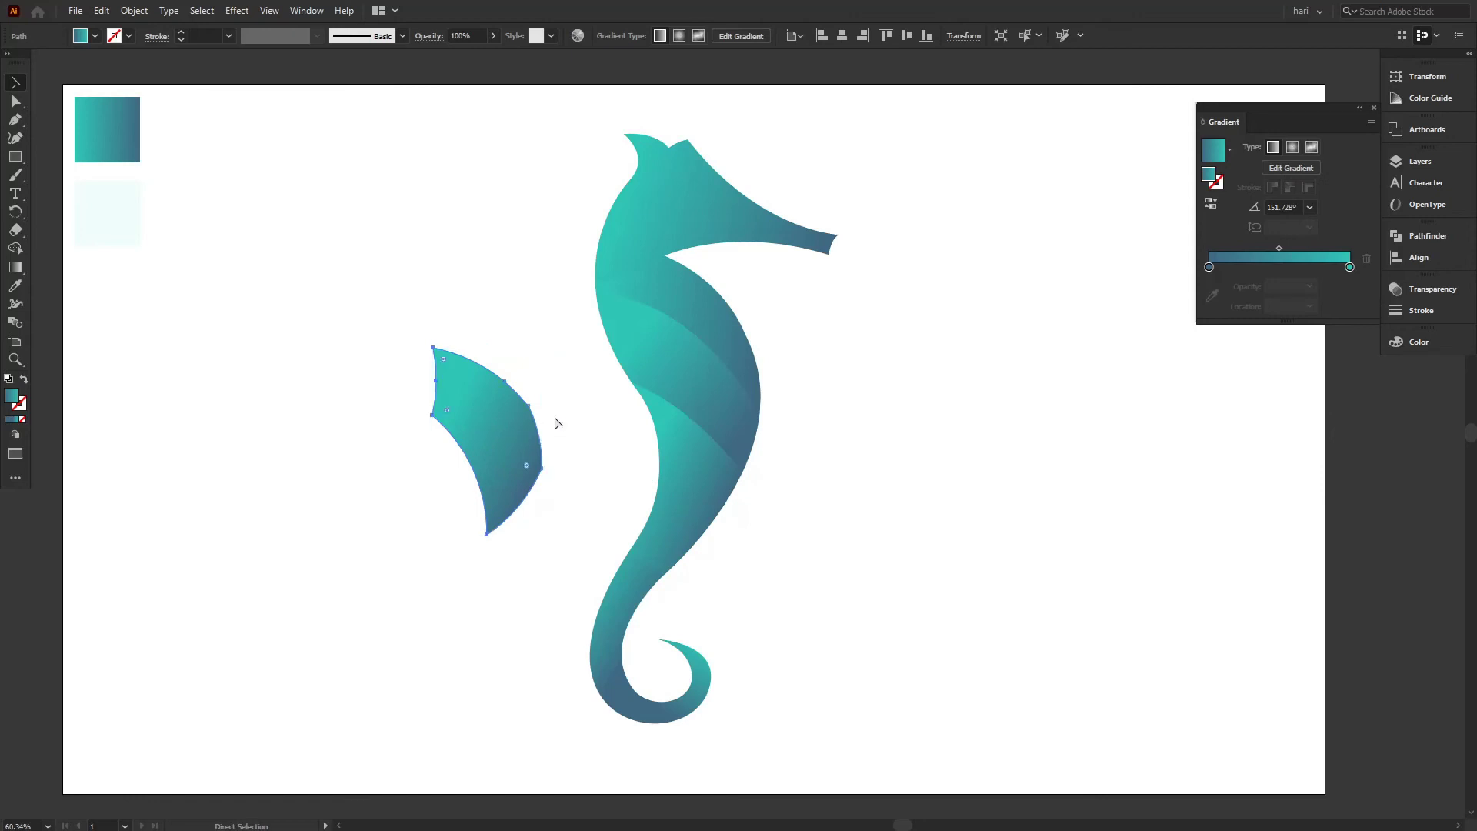
key("ctrl+z")
key("Left")
key("Left")
key("Left")
key("Left")
key("Left")
key("Left")
key("Left")
key("Left")
key("Left")
key("Left")
key("Left")
key("Left")
key("Left")
key("Left")
key("Left")
key("Left")
key("Left")
key("Left")
key("Left")
key("Left")
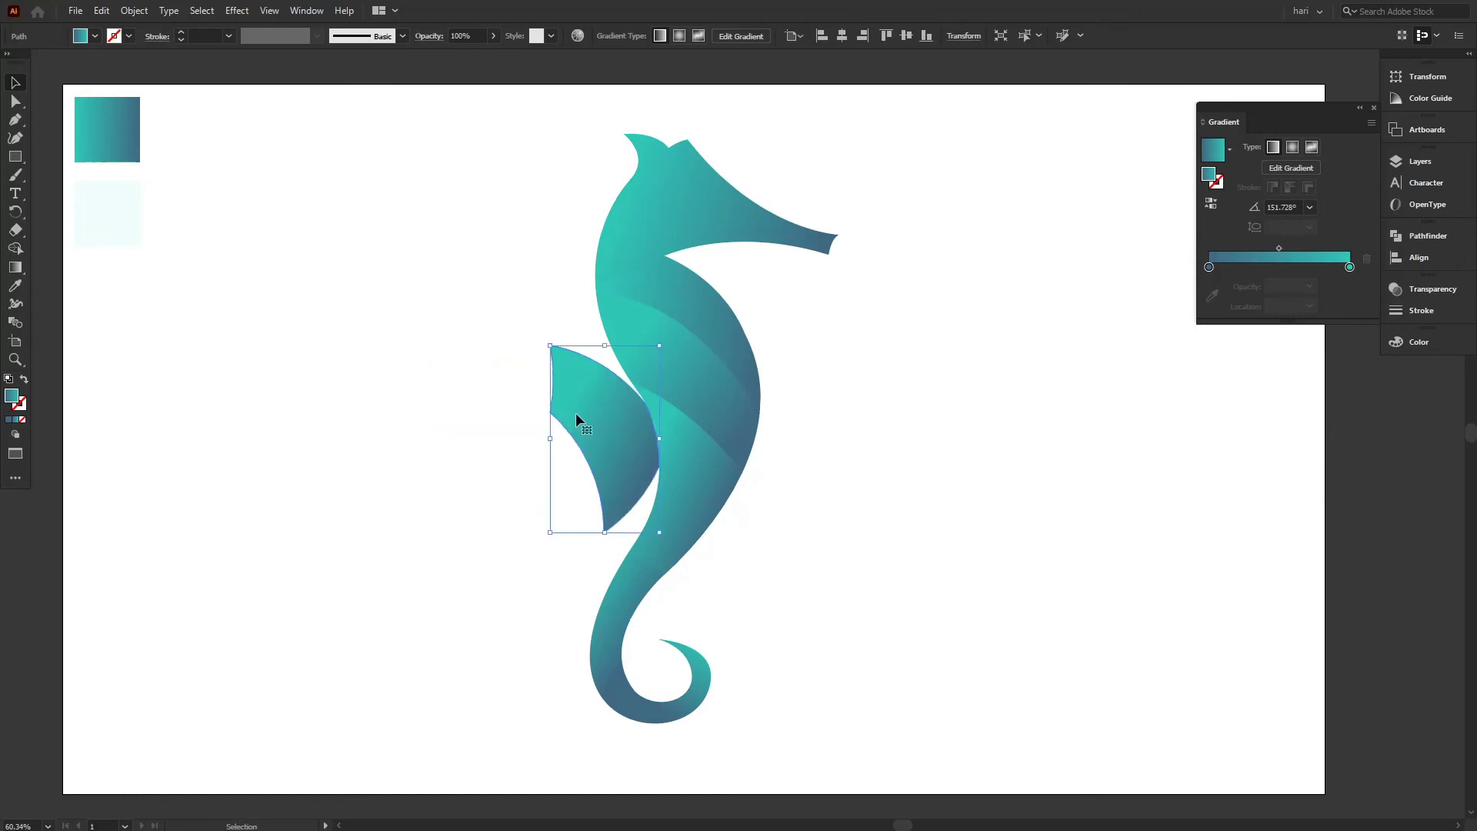
key("Left")
key("Left")
key("Left")
key("Left")
key("Left")
key("Left")
key("Left")
key("Left")
key("Left")
key("Left")
key("Left")
key("Left")
key("Left")
key("Left")
key("Left")
key("Left")
key("Left")
key("Left")
key("Left")
key("Left")
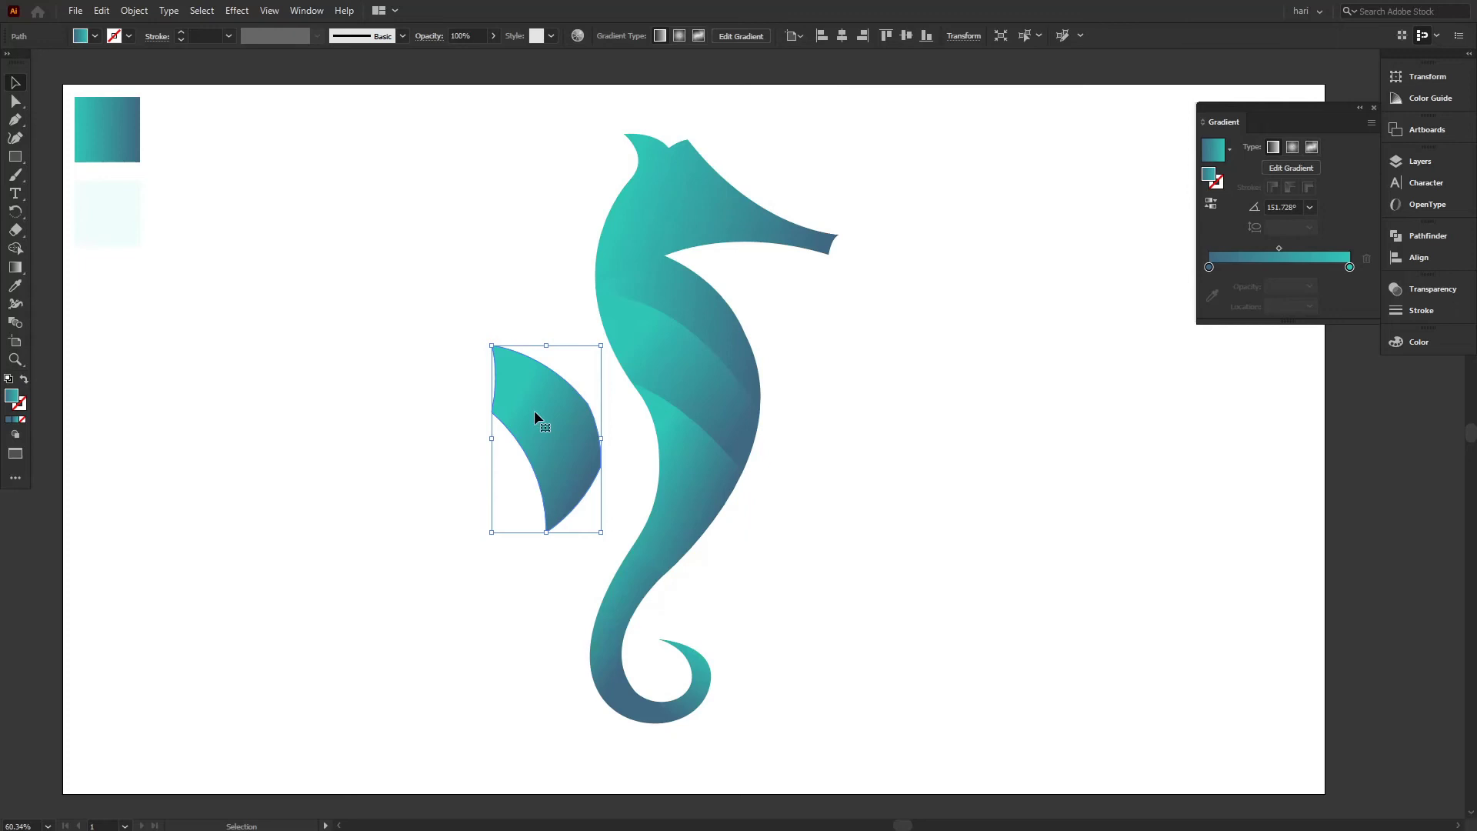
Duplicate the fin, enlarge the copy slightly, and place it over the original so the original's upper edge stays exposed
left_click_drag(534, 410, 399, 488)
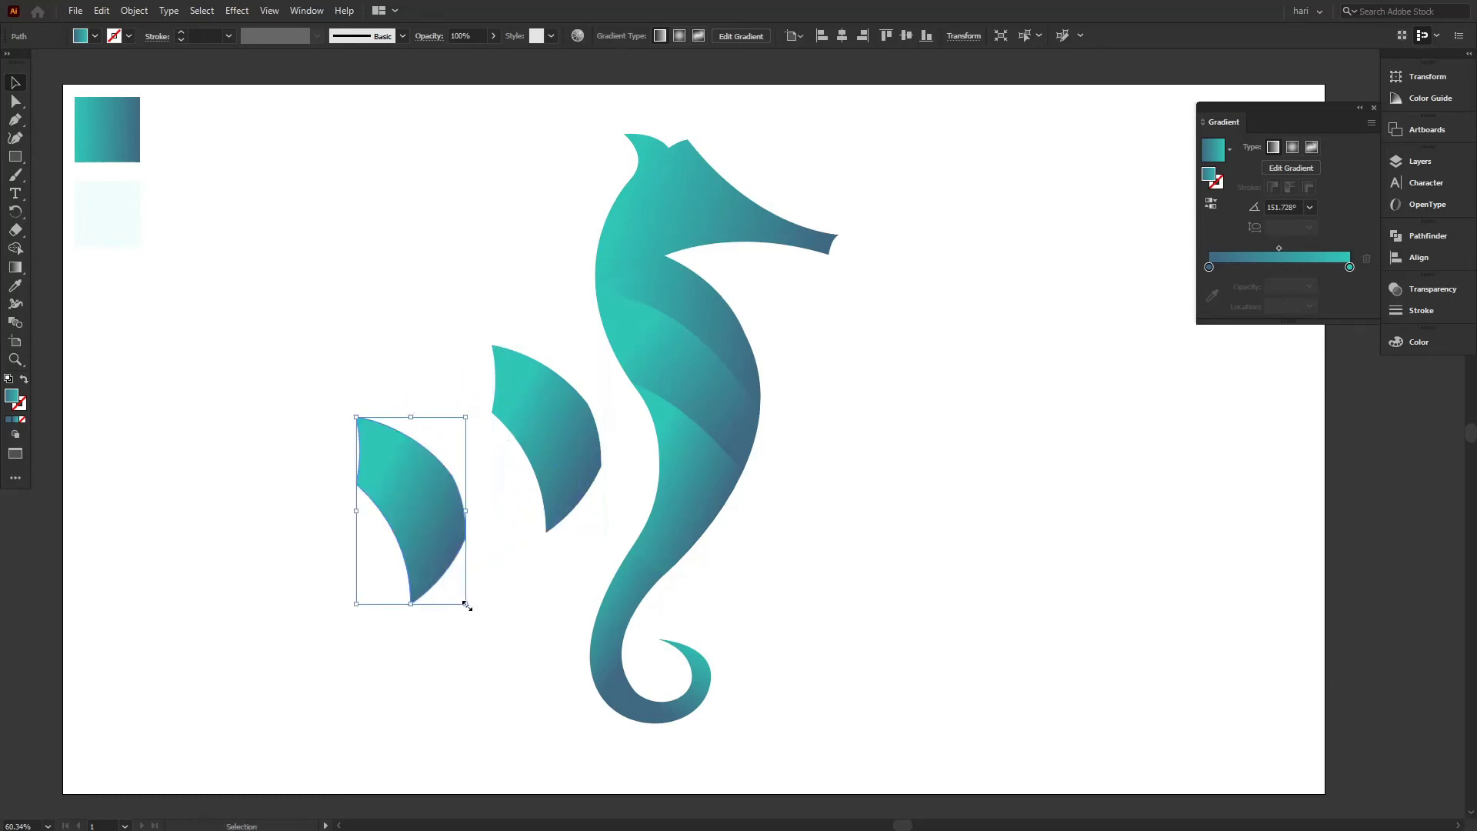
left_click_drag(466, 604, 482, 630)
left_click_drag(412, 517, 538, 490)
Split the two overlapping fins with the Shape Builder tool and delete the copy's leftover part outside the original fin
mouse_move(470, 406)
left_mouse_down()
mouse_move(520, 477)
mouse_move(492, 446)
mouse_move(517, 423)
left_mouse_up()
left_click(16, 249)
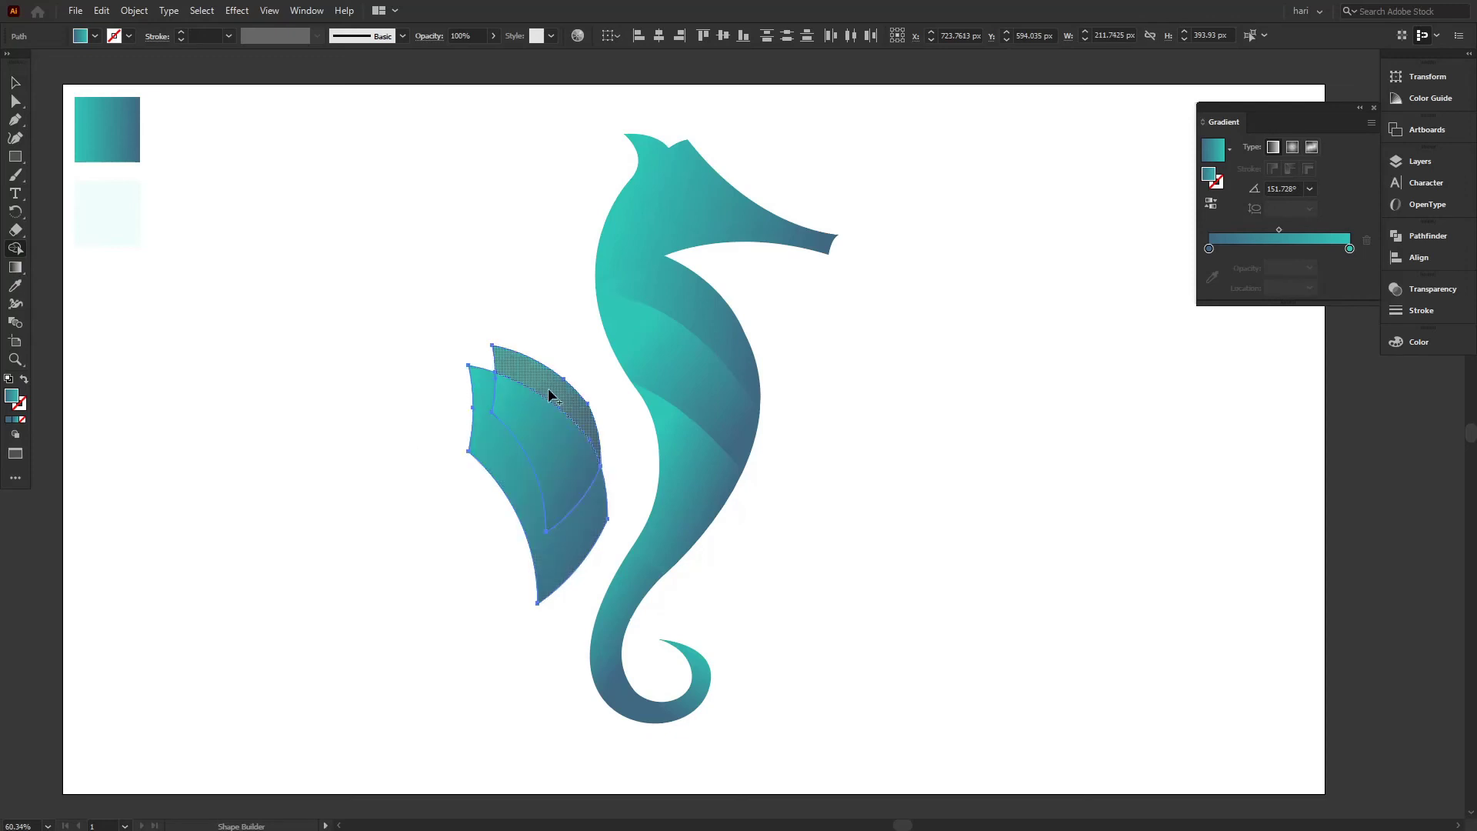
left_click(15, 81)
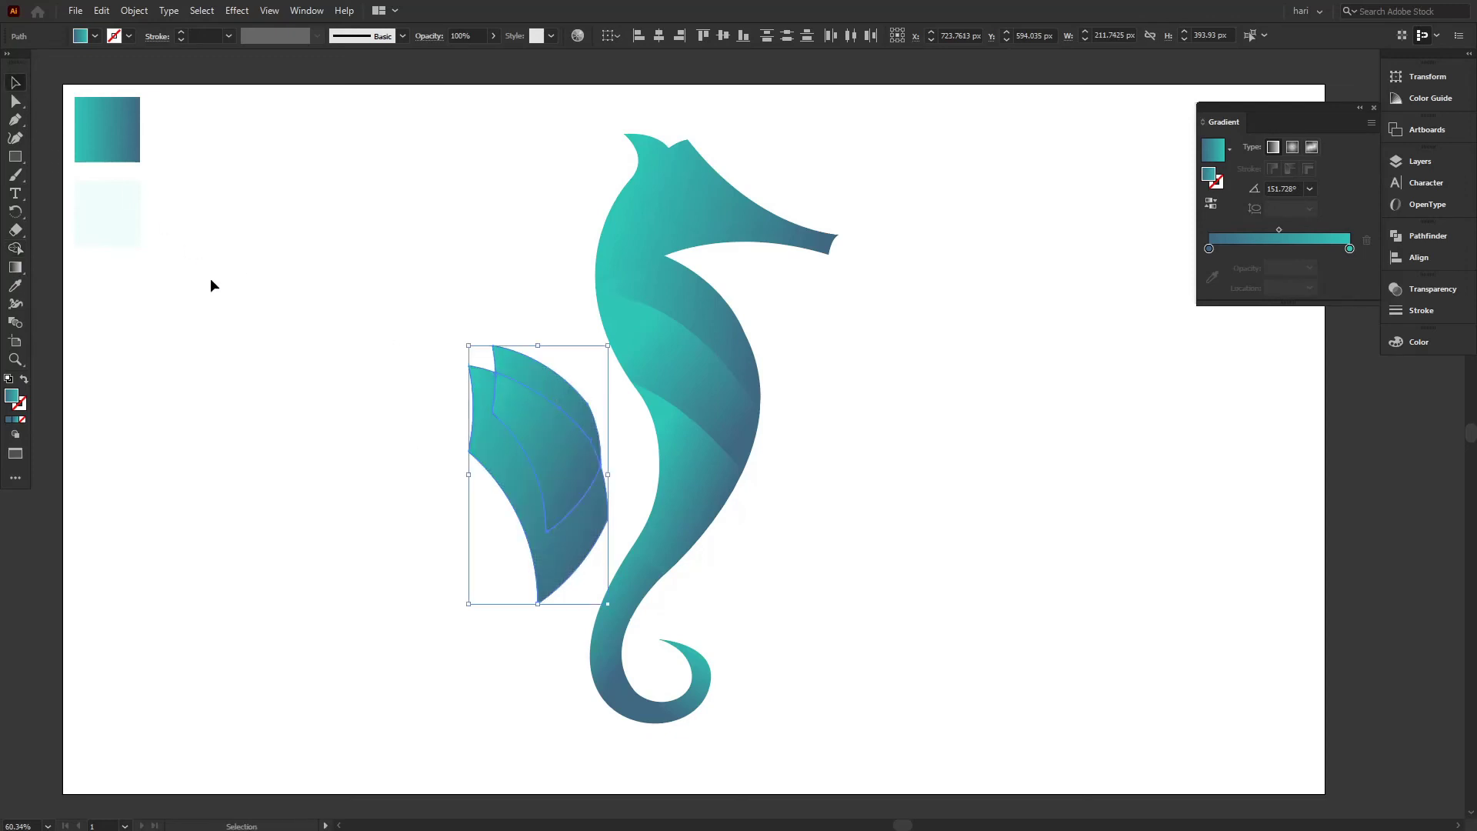
left_click(420, 423)
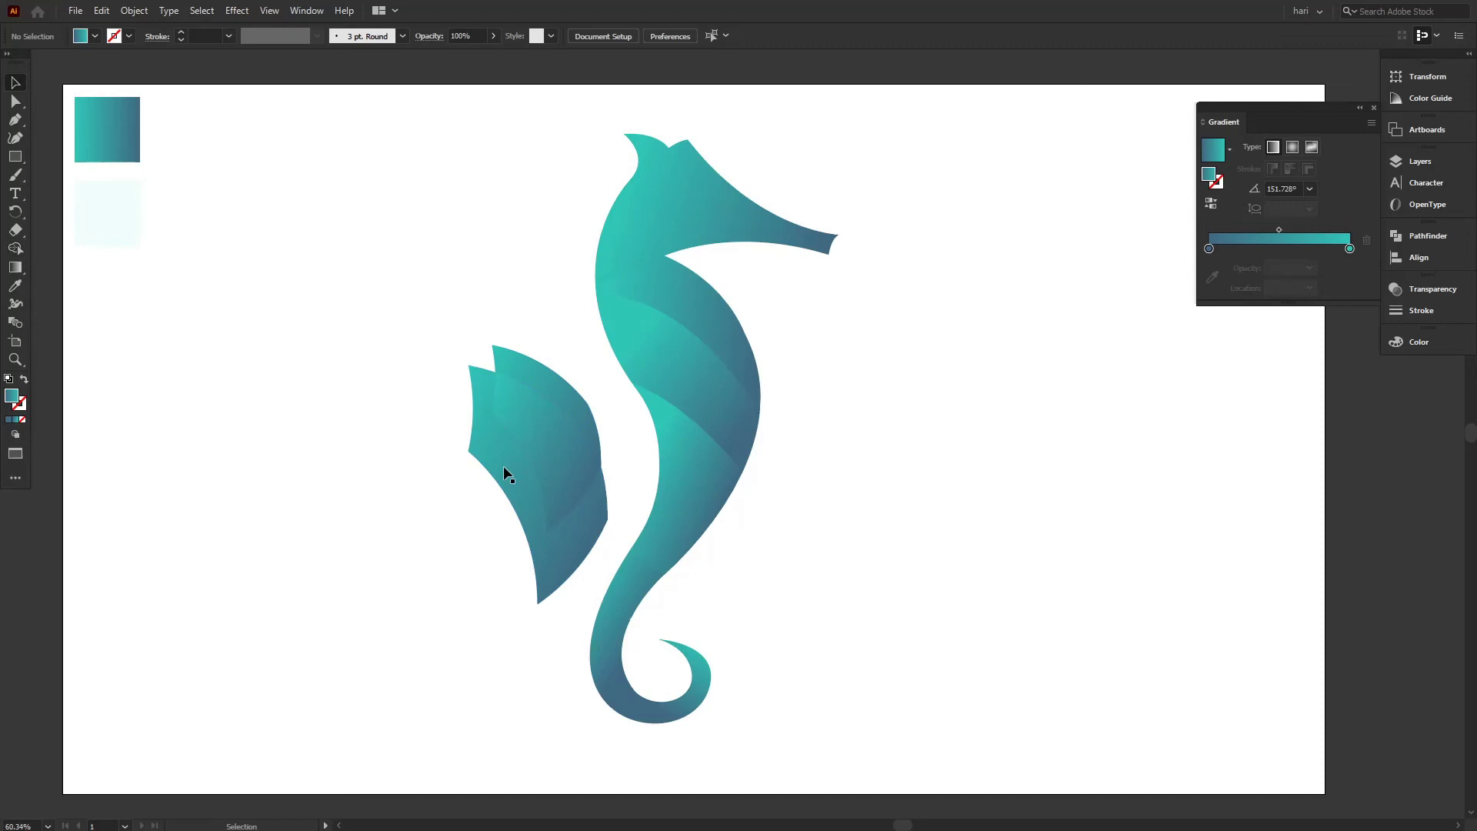
left_click_drag(493, 481, 494, 482)
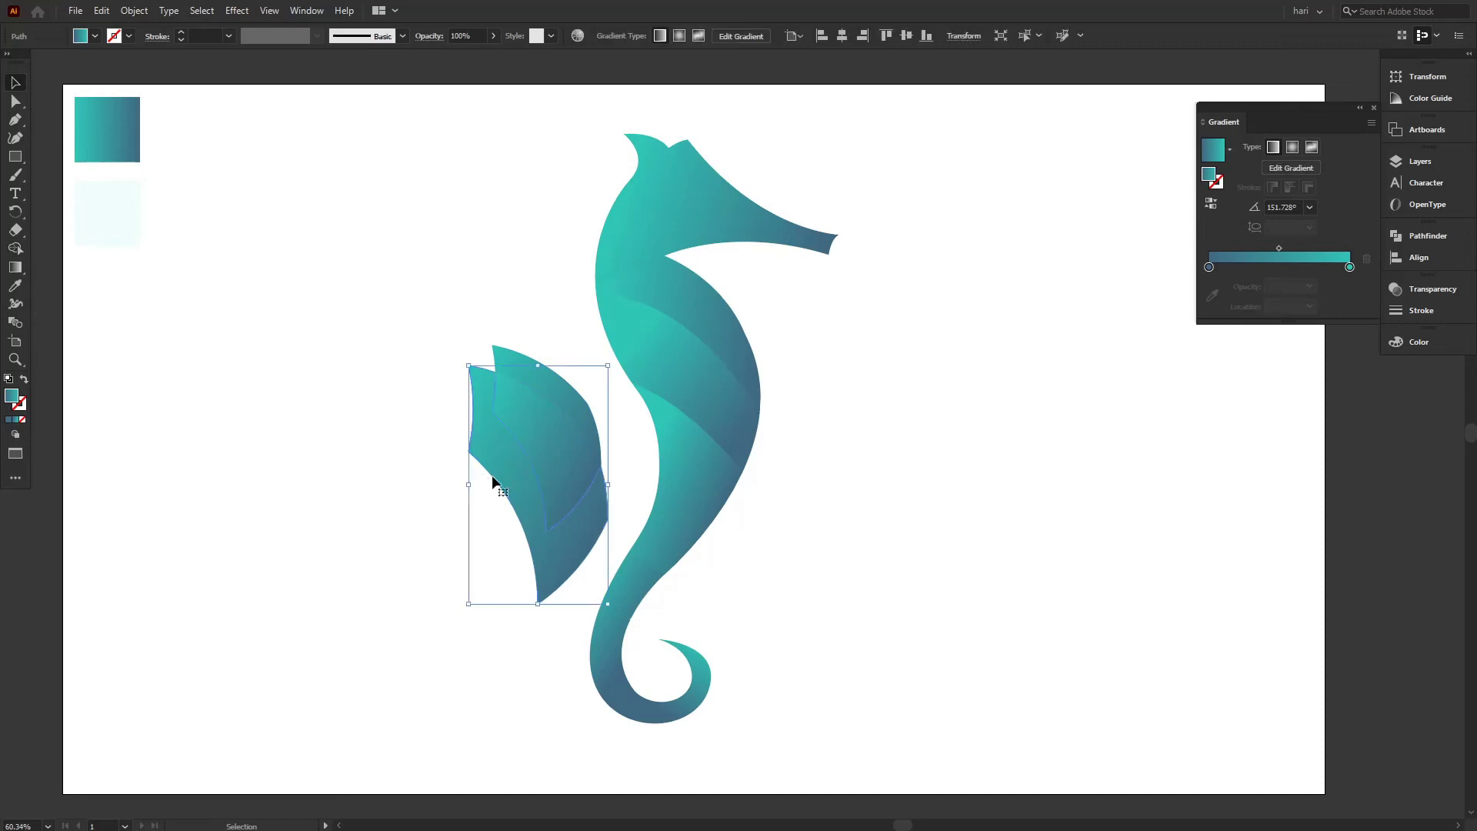
key("Delete")
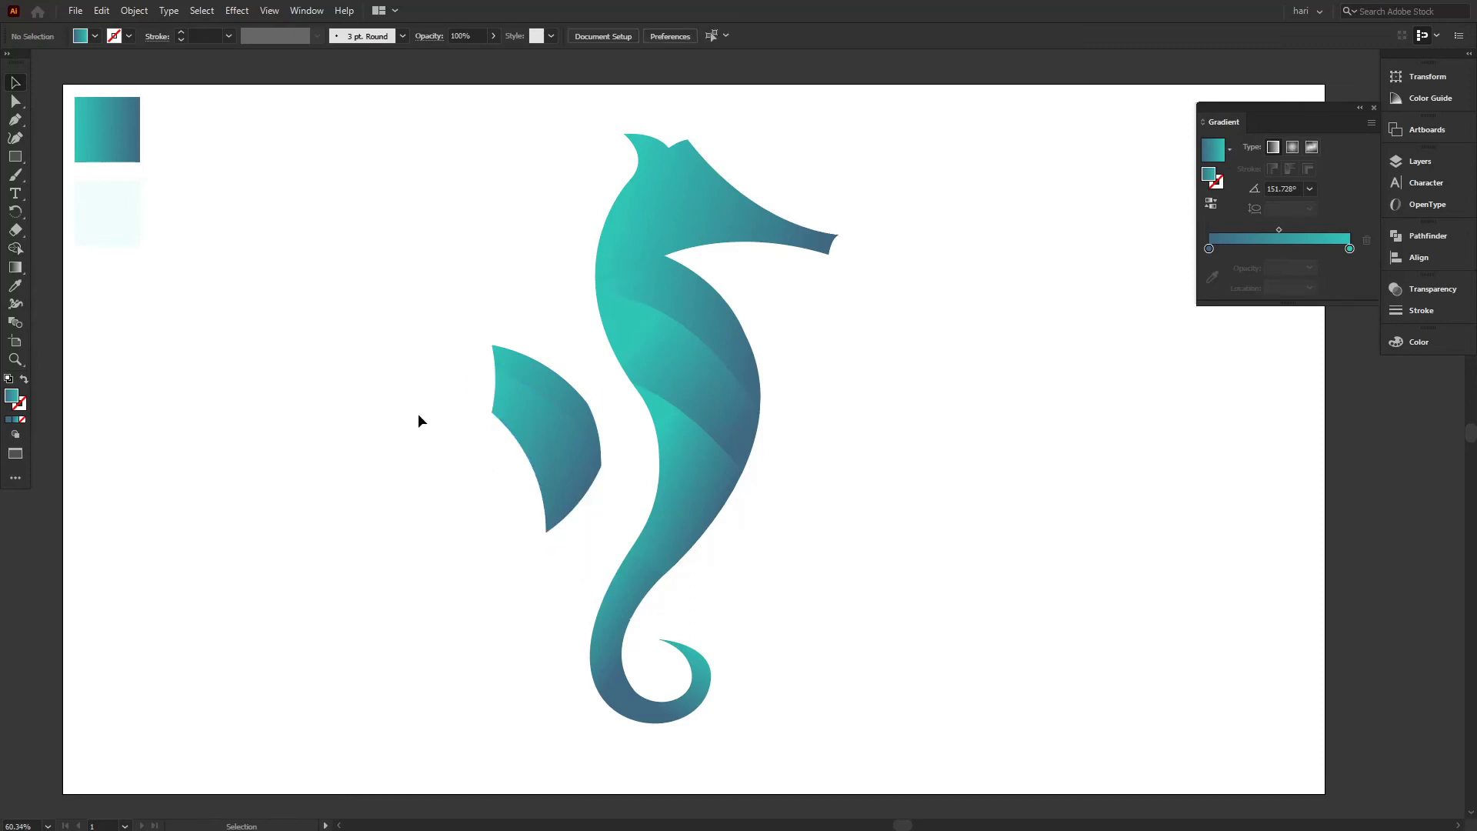
Redraw the gradient of the fin's upper strip at about 106°, running from blue at its lower edge to teal at its upper edge
left_click_drag(370, 312, 371, 400)
left_click(538, 374)
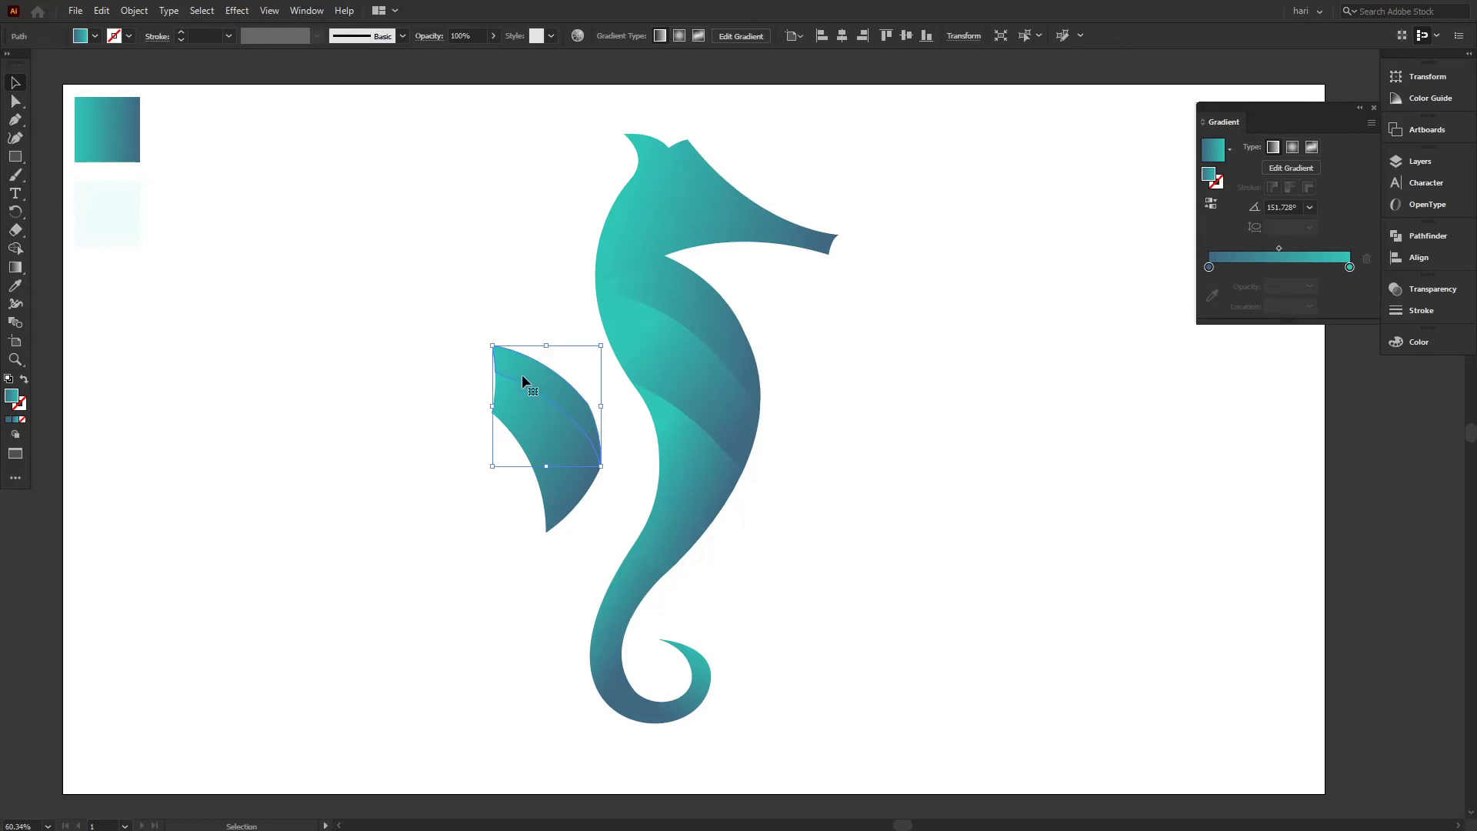
left_click(15, 267)
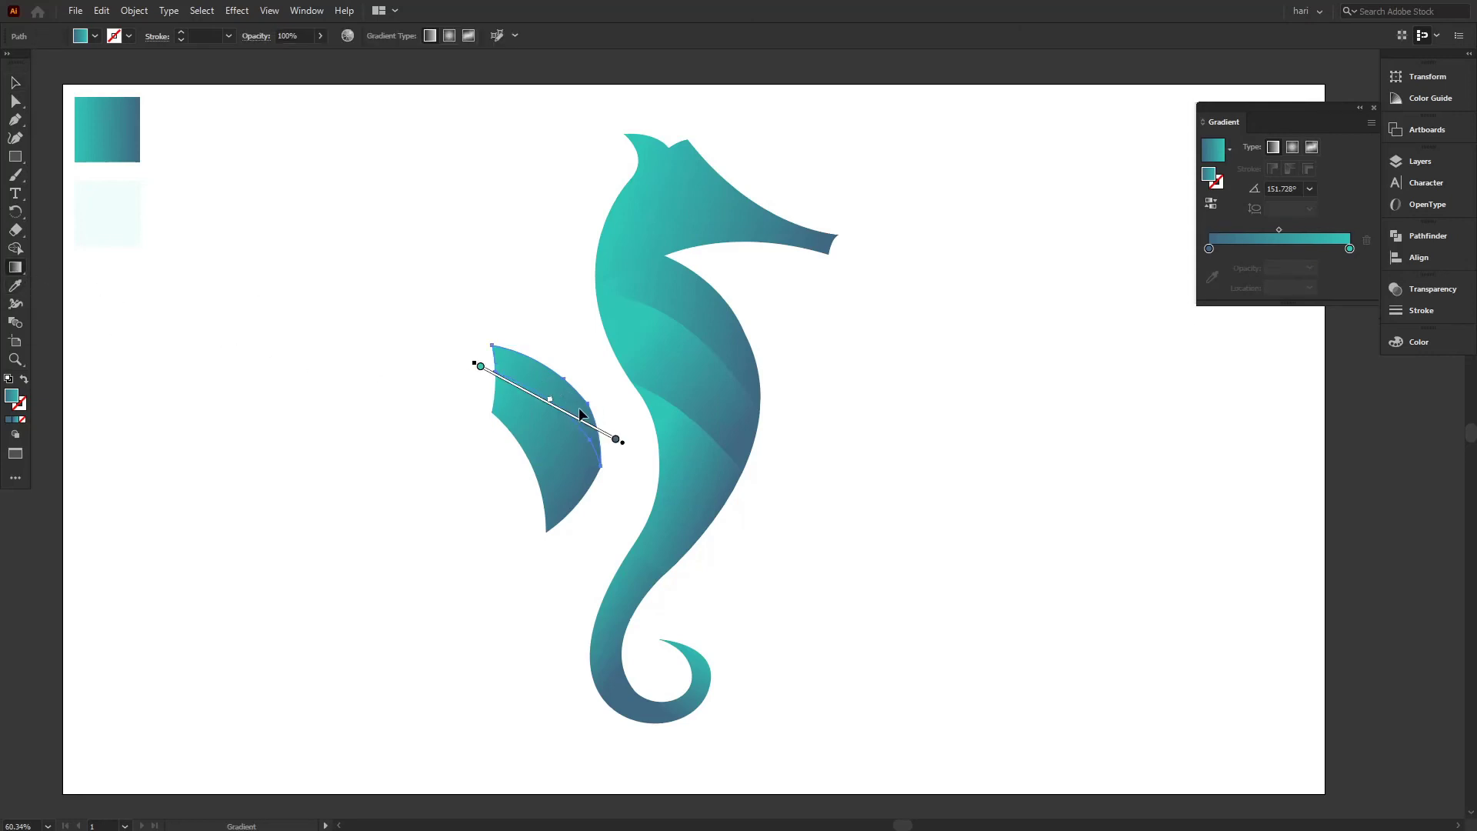
left_click(1210, 203)
mouse_move(579, 406)
left_mouse_down()
mouse_move(438, 331)
mouse_move(450, 342)
mouse_move(435, 377)
mouse_move(443, 343)
left_mouse_up()
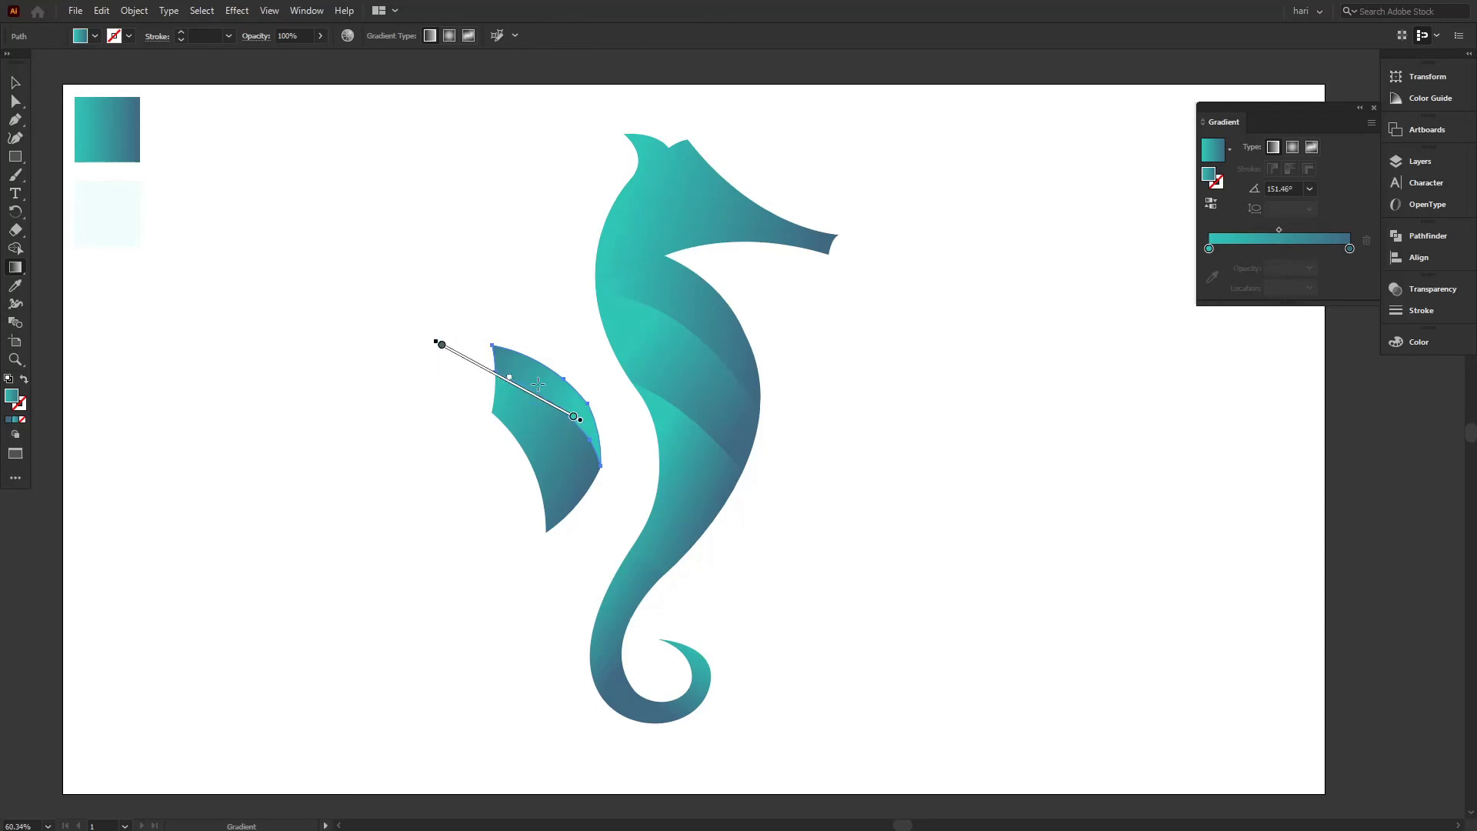
mouse_move(556, 454)
left_mouse_down()
mouse_move(580, 390)
mouse_move(567, 348)
mouse_move(537, 348)
left_mouse_up()
left_click(1211, 203)
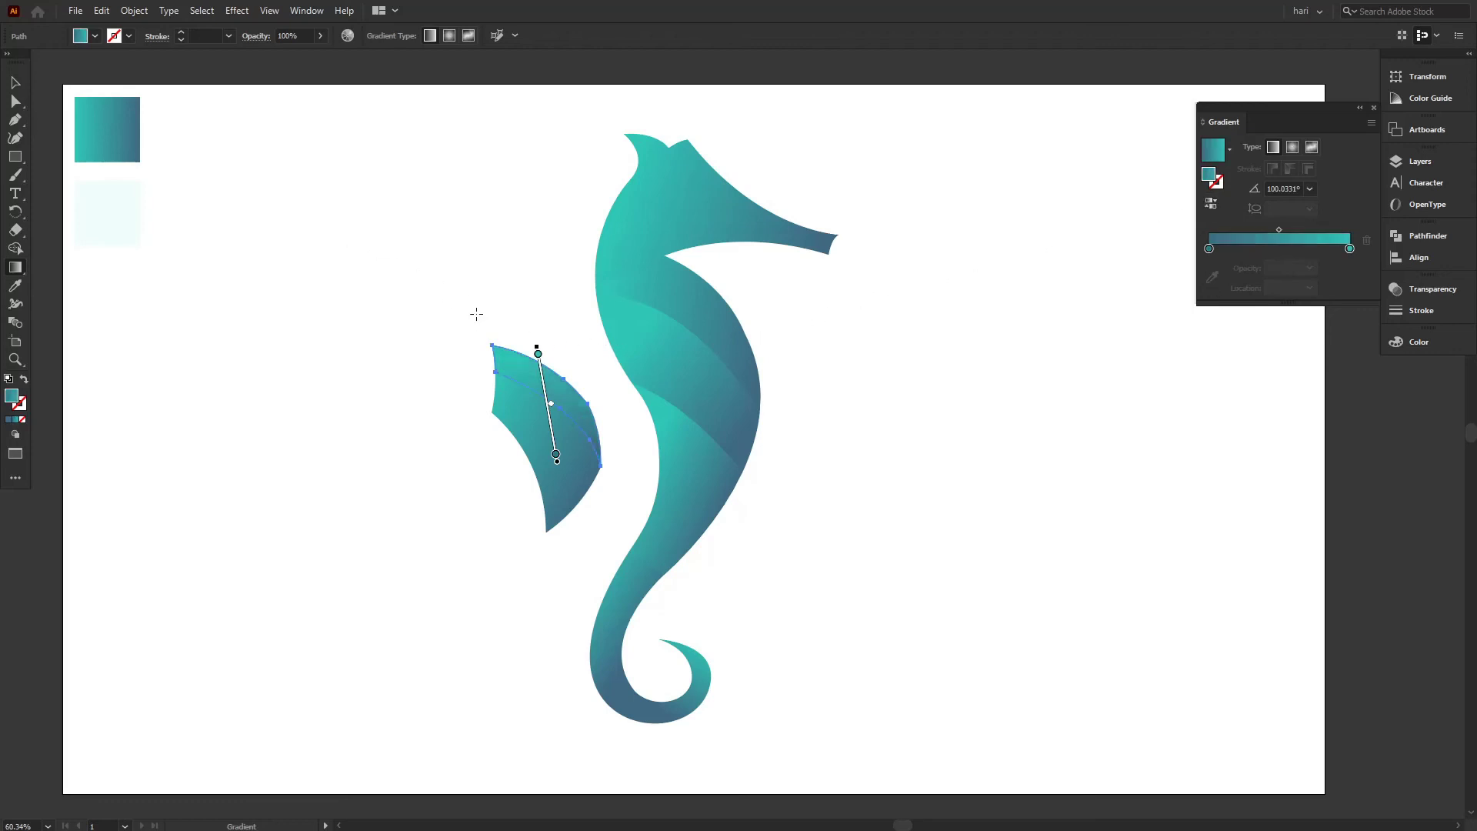
mouse_move(559, 360)
left_mouse_down()
mouse_move(538, 397)
mouse_move(512, 372)
left_mouse_up()
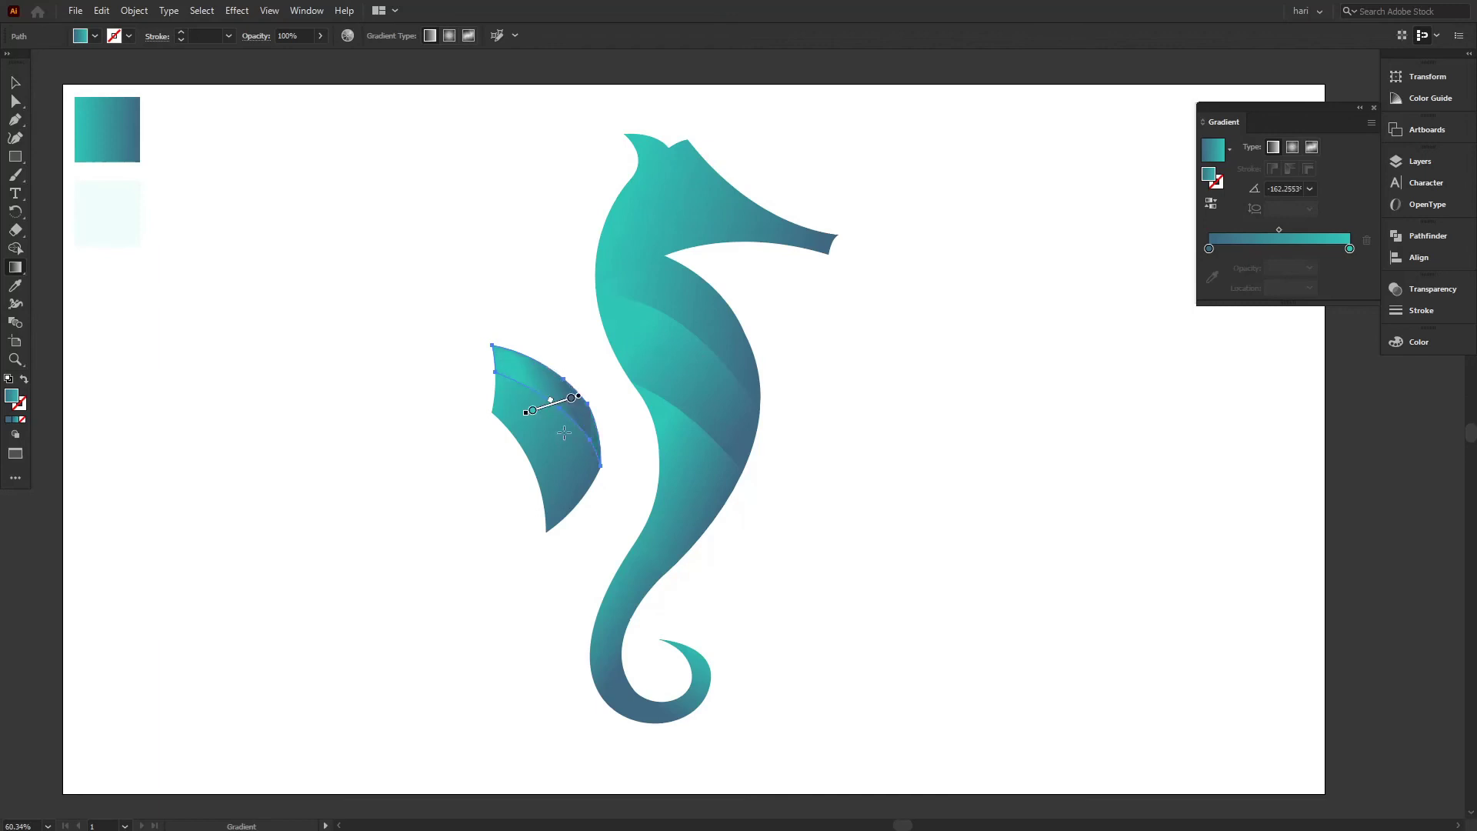
mouse_move(582, 445)
left_mouse_down()
mouse_move(533, 358)
mouse_move(554, 348)
left_mouse_up()
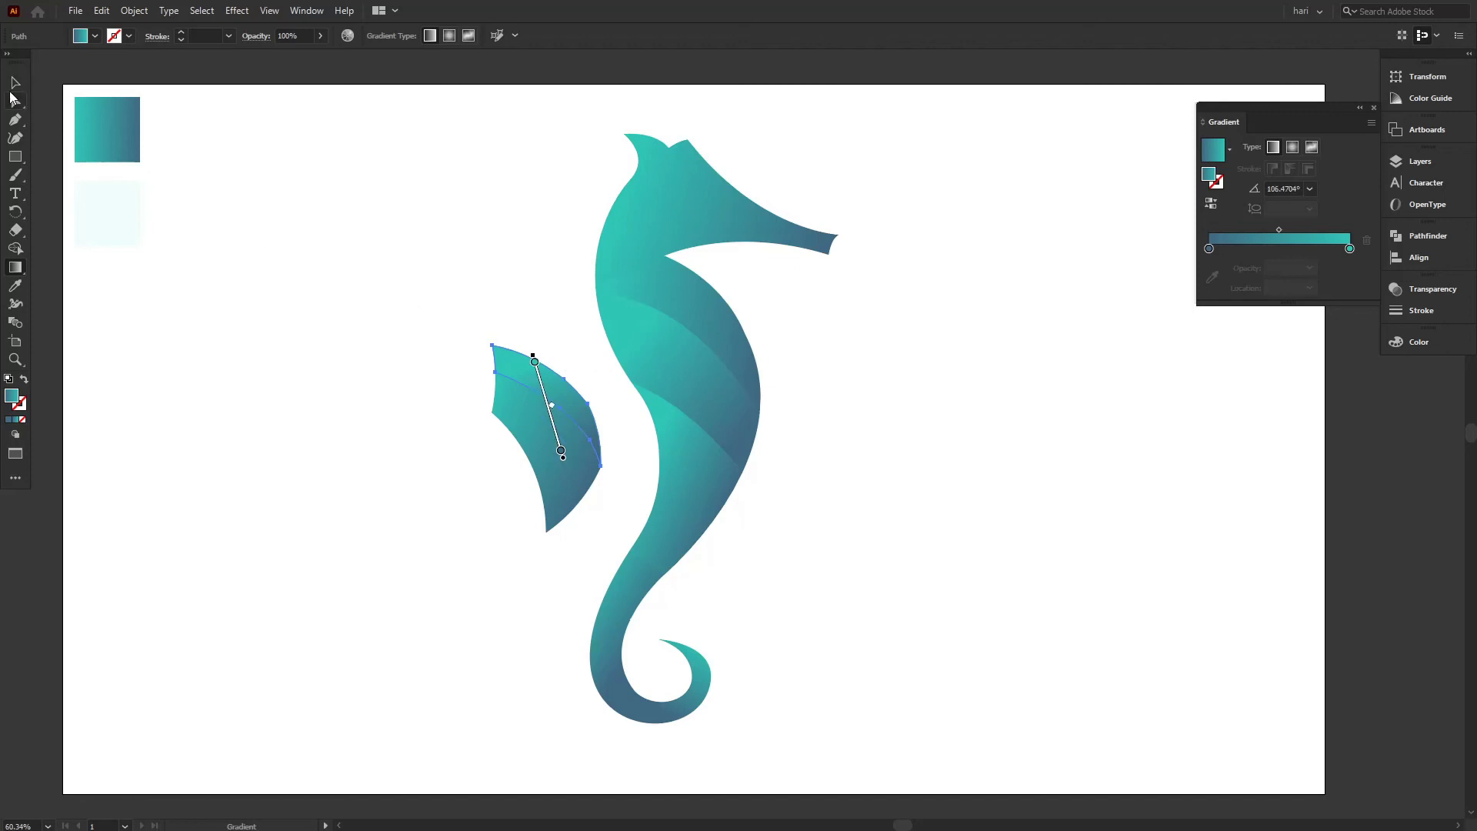
key("v")
left_click(307, 207)
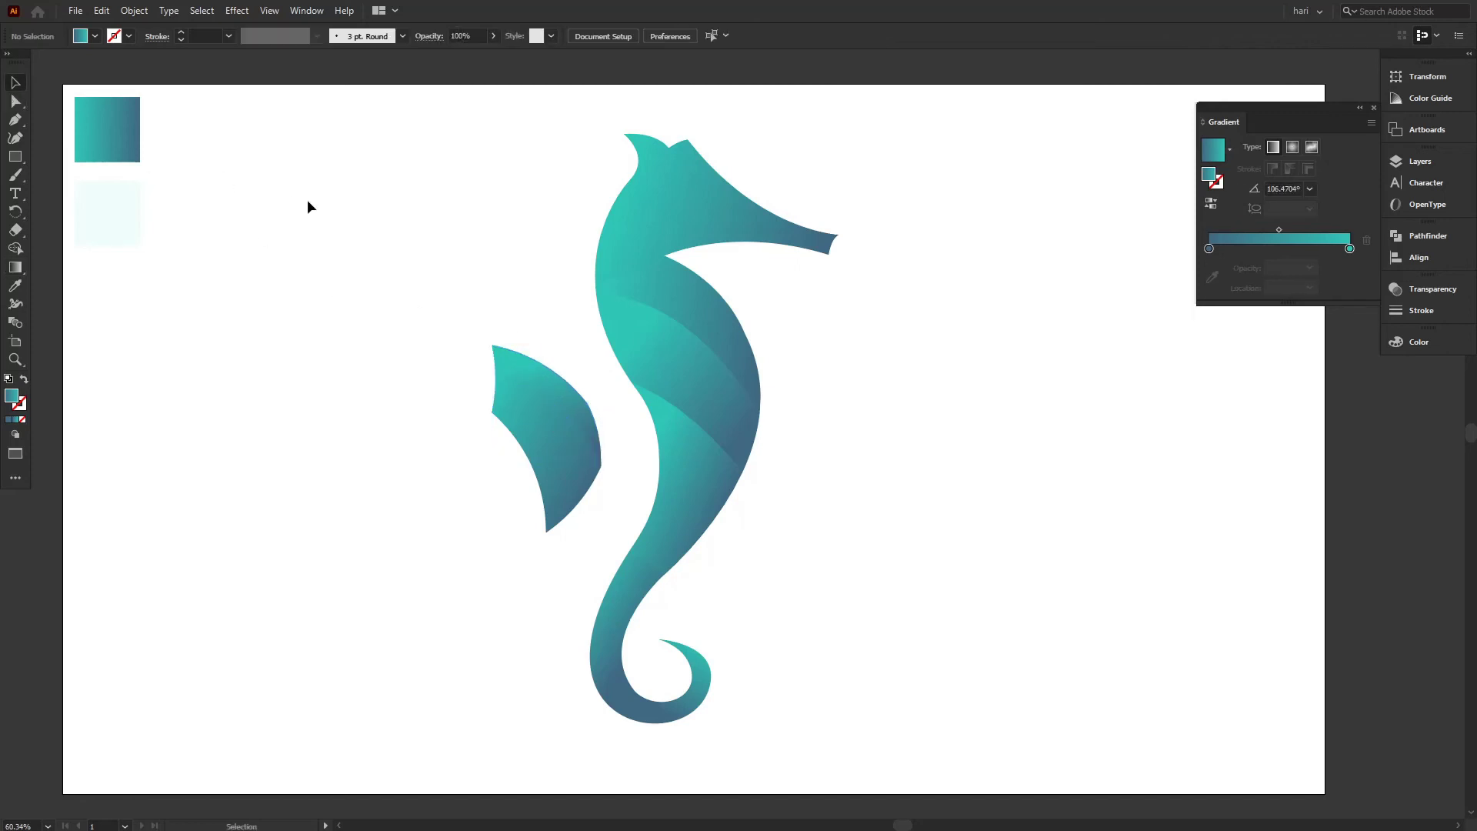
Lower the opacity of the fin's upper strip to 79%
left_click(564, 396)
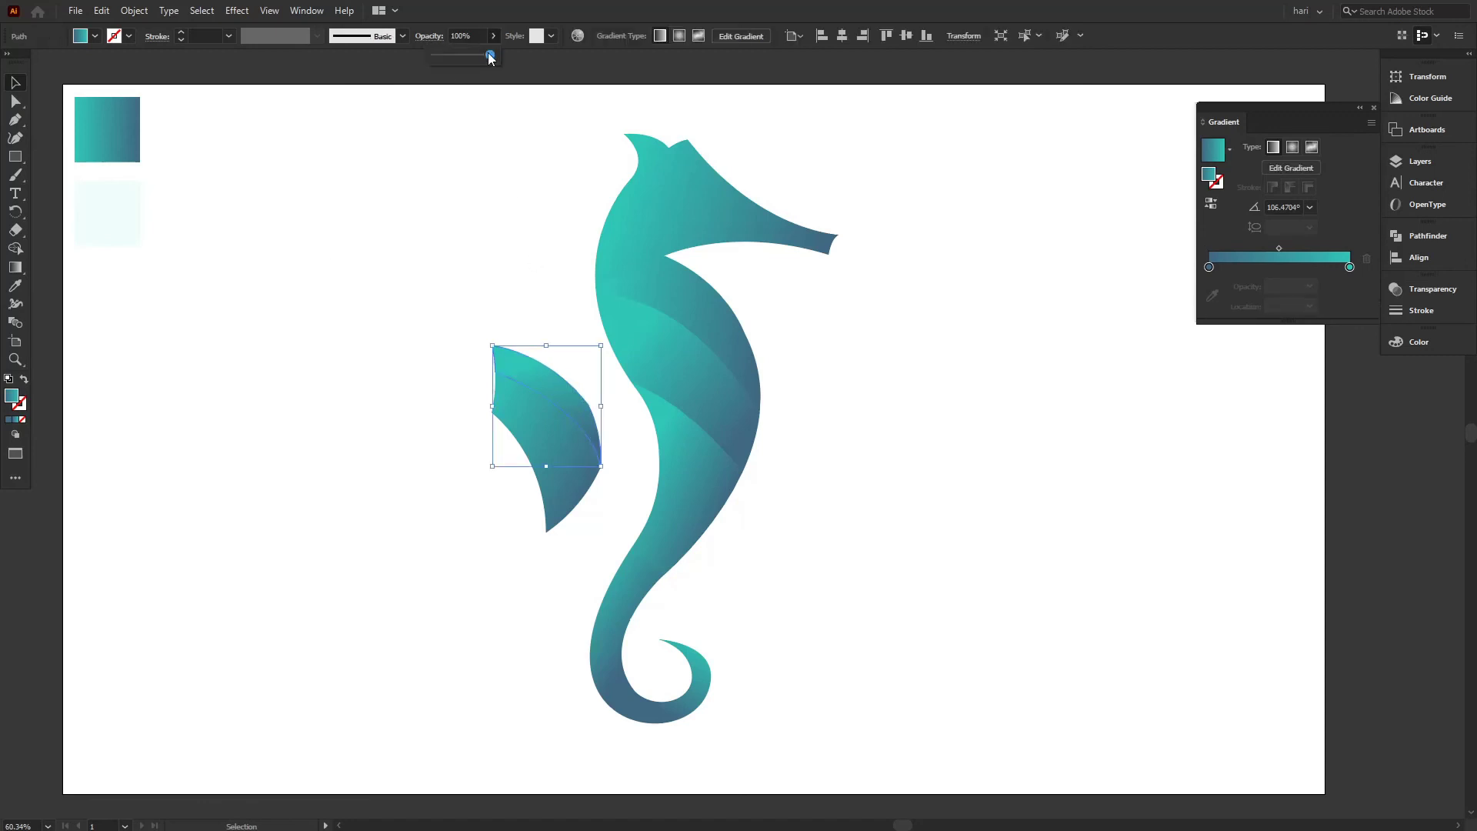
left_click(479, 54)
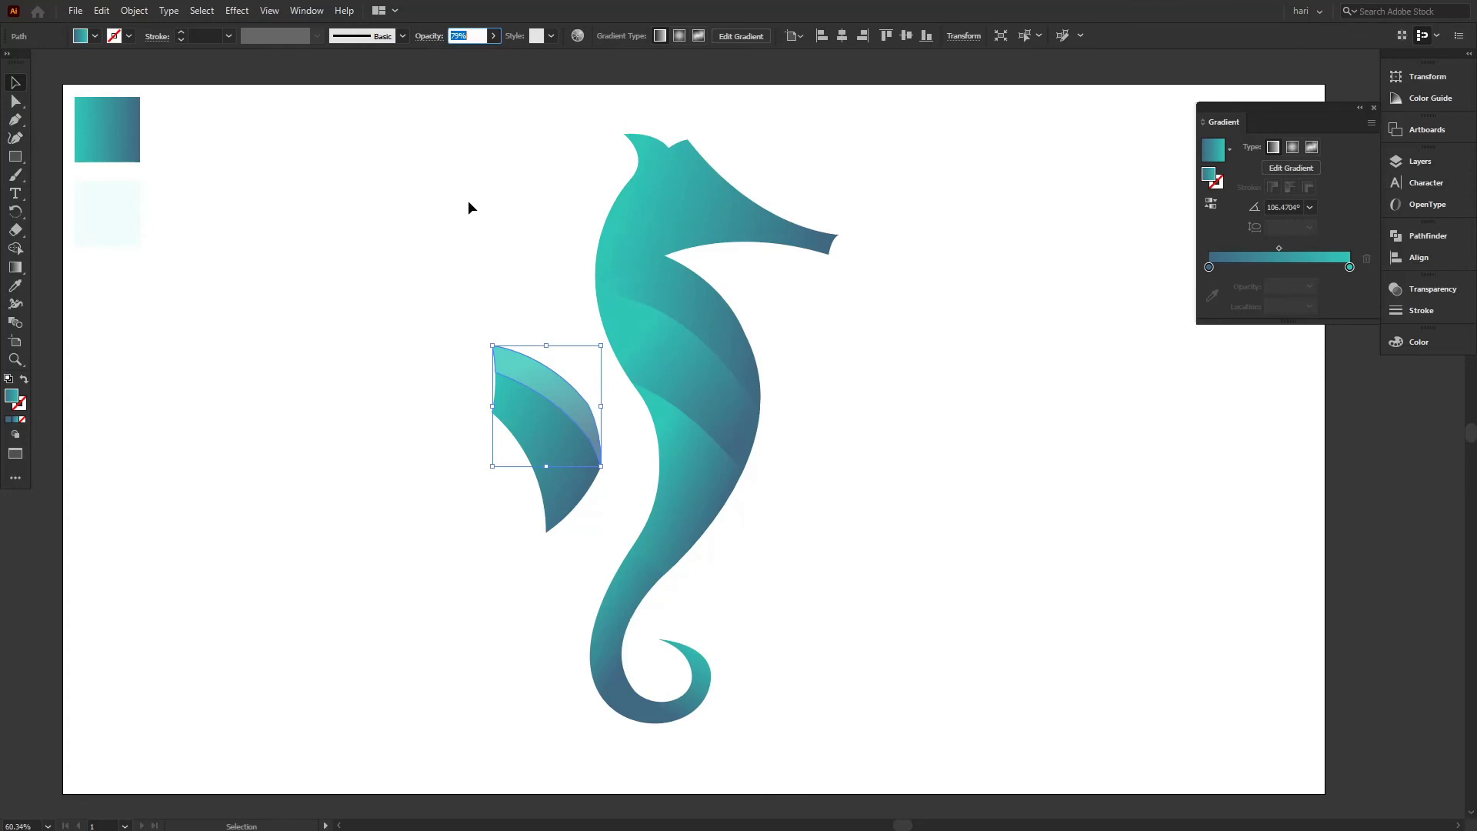
left_click(468, 243)
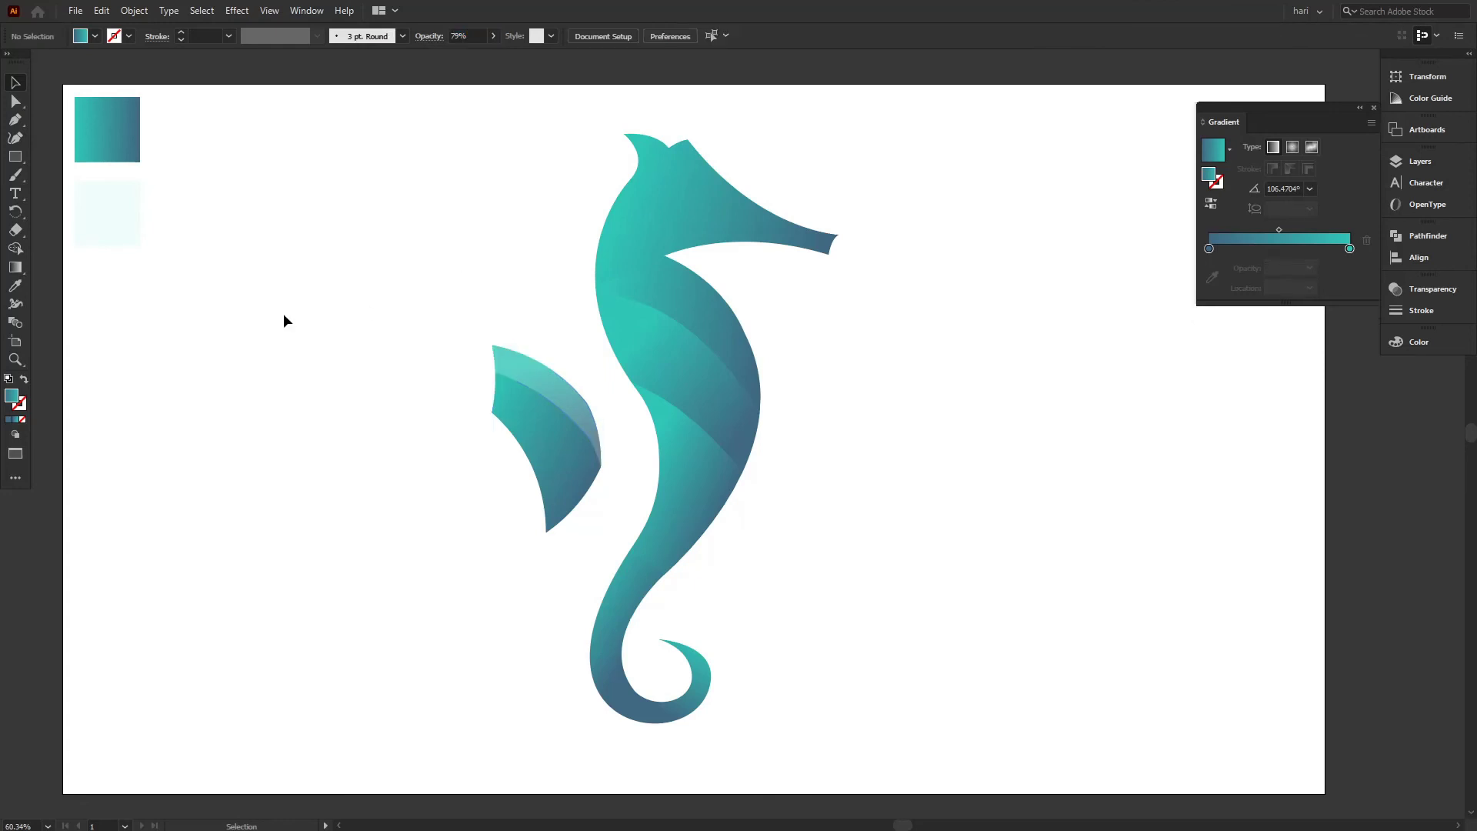
Nudge both fin pieces together horizontally against the seahorse's back to close the gap
left_click_drag(404, 331, 556, 471)
key("shift+Right")
key("shift+Right")
key("shift+Right")
key("shift+Right")
key("shift+Right")
key("shift+Right")
key("shift+Right")
key("shift+Right")
key("shift+Right")
key("shift+Right")
key("shift+Right")
key("shift+Right")
key("shift+Right")
key("shift+Right")
key("shift+Right")
key("shift+Right")
key("Right")
key("Right")
key("Right")
key("Right")
key("Right")
key("Right")
key("Right")
key("Right")
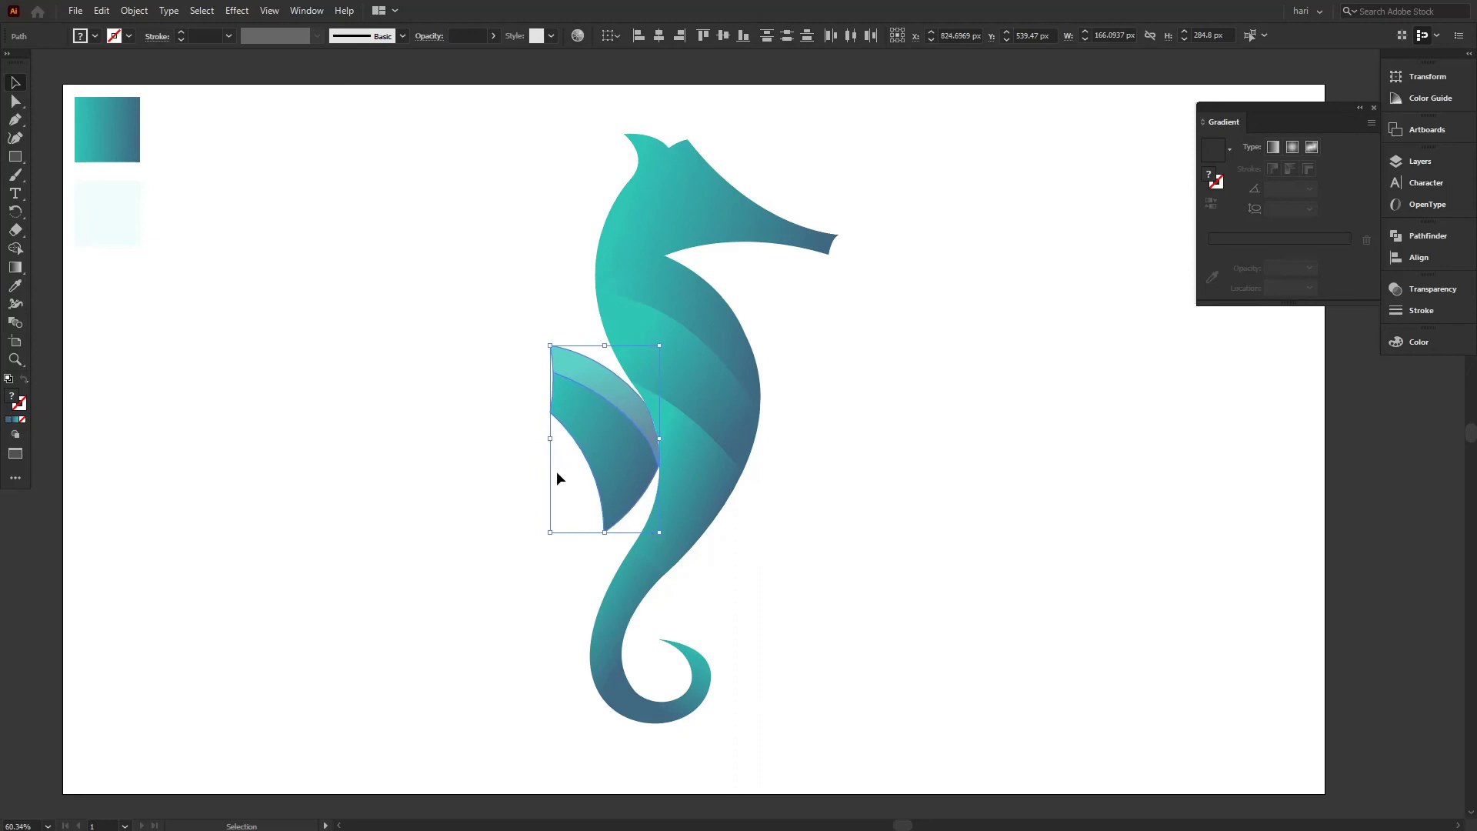
left_click(1176, 531)
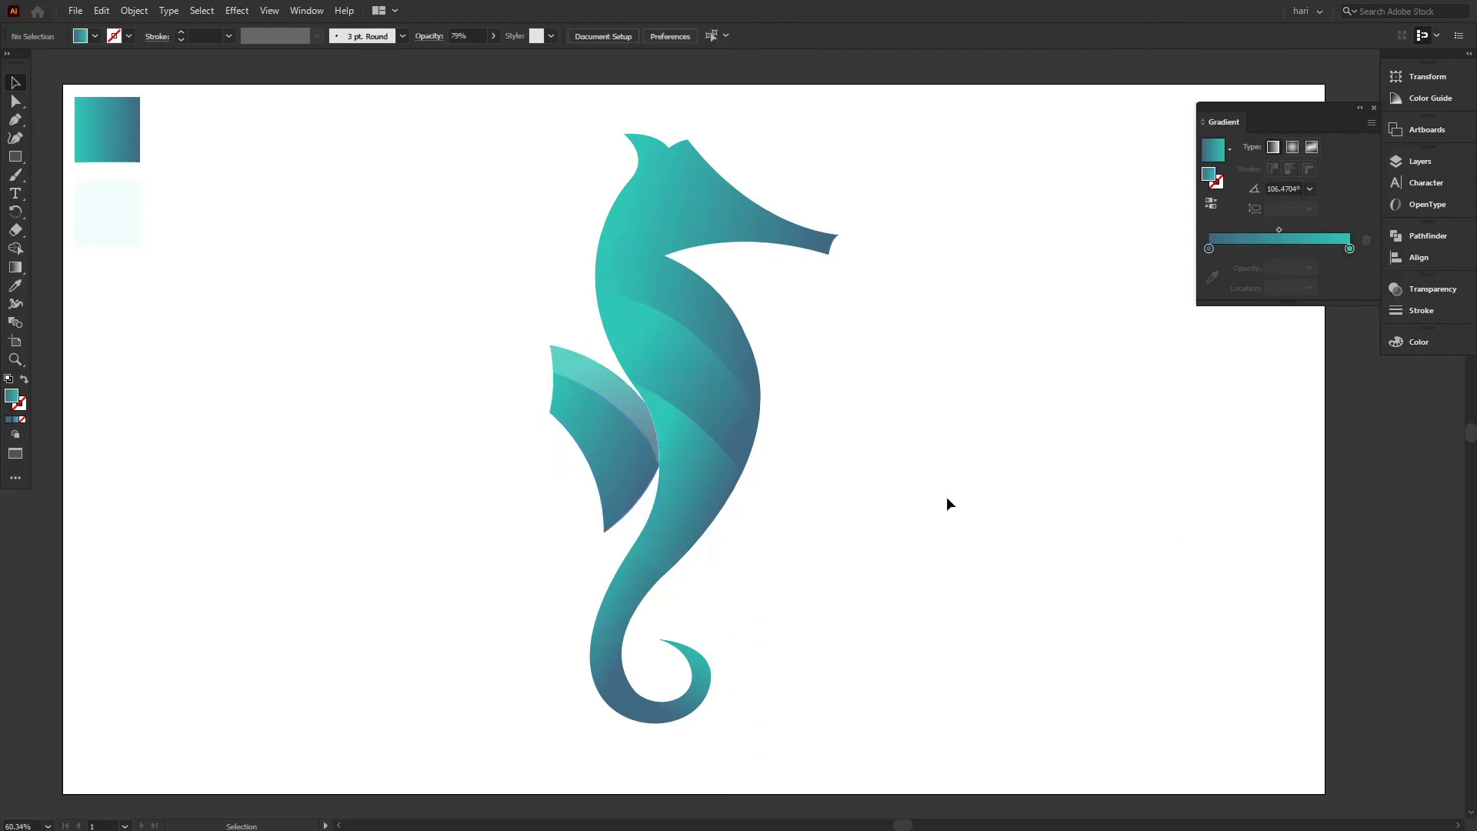
left_click_drag(508, 313, 559, 425)
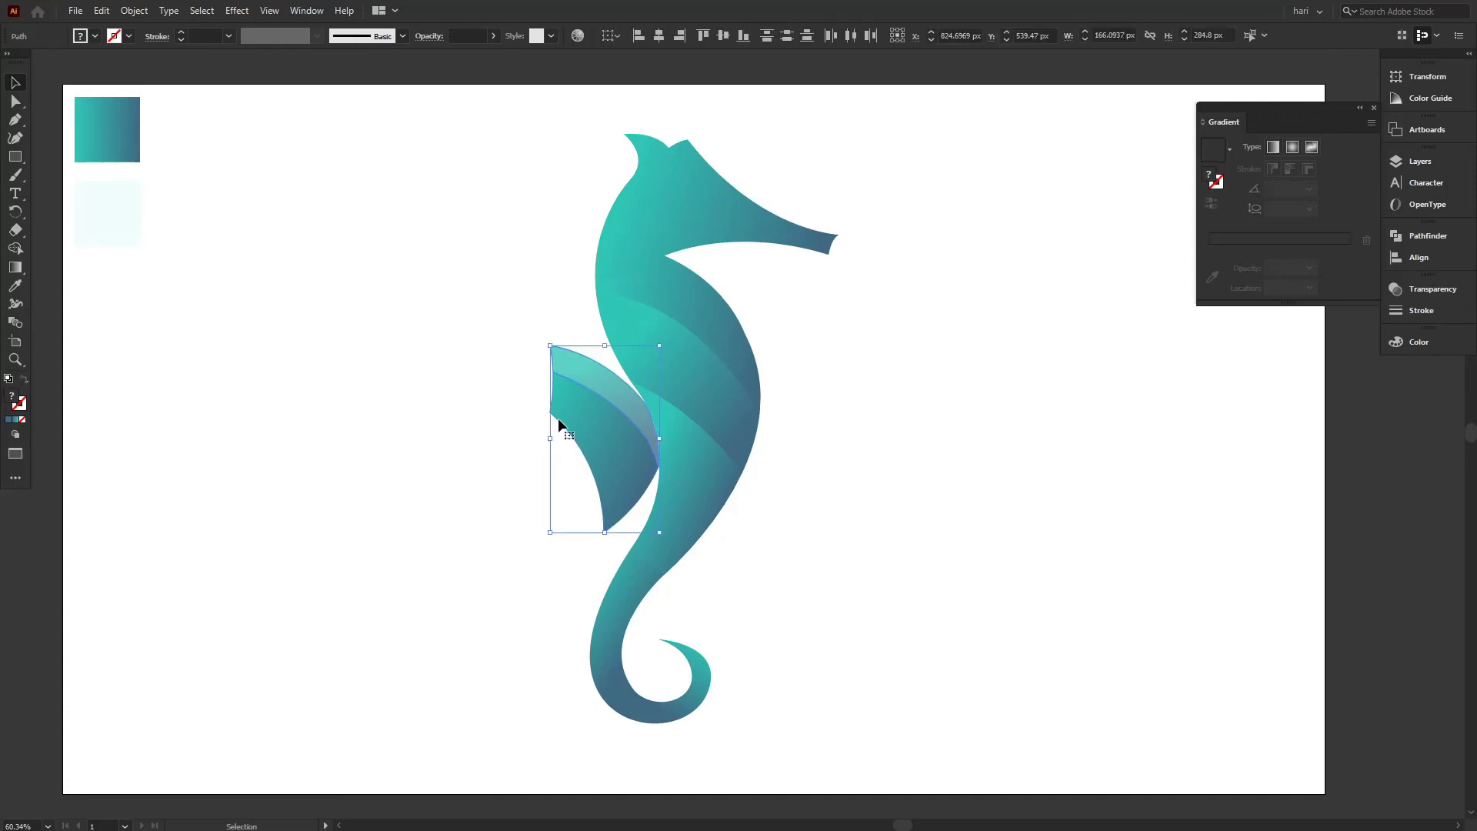
left_click(931, 518)
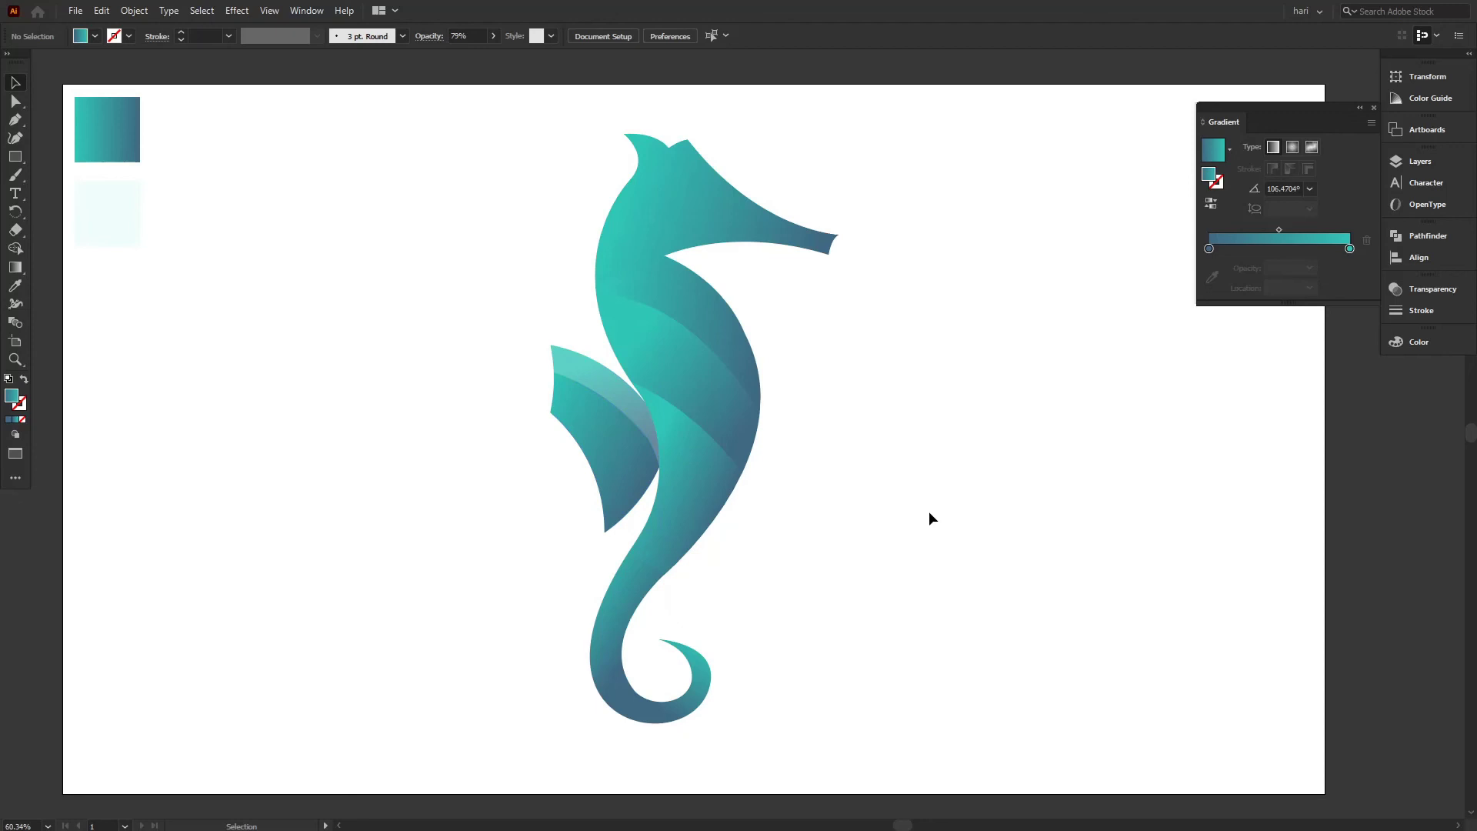
Set the opacity of the fin's upper strip to 94%
left_click(621, 401)
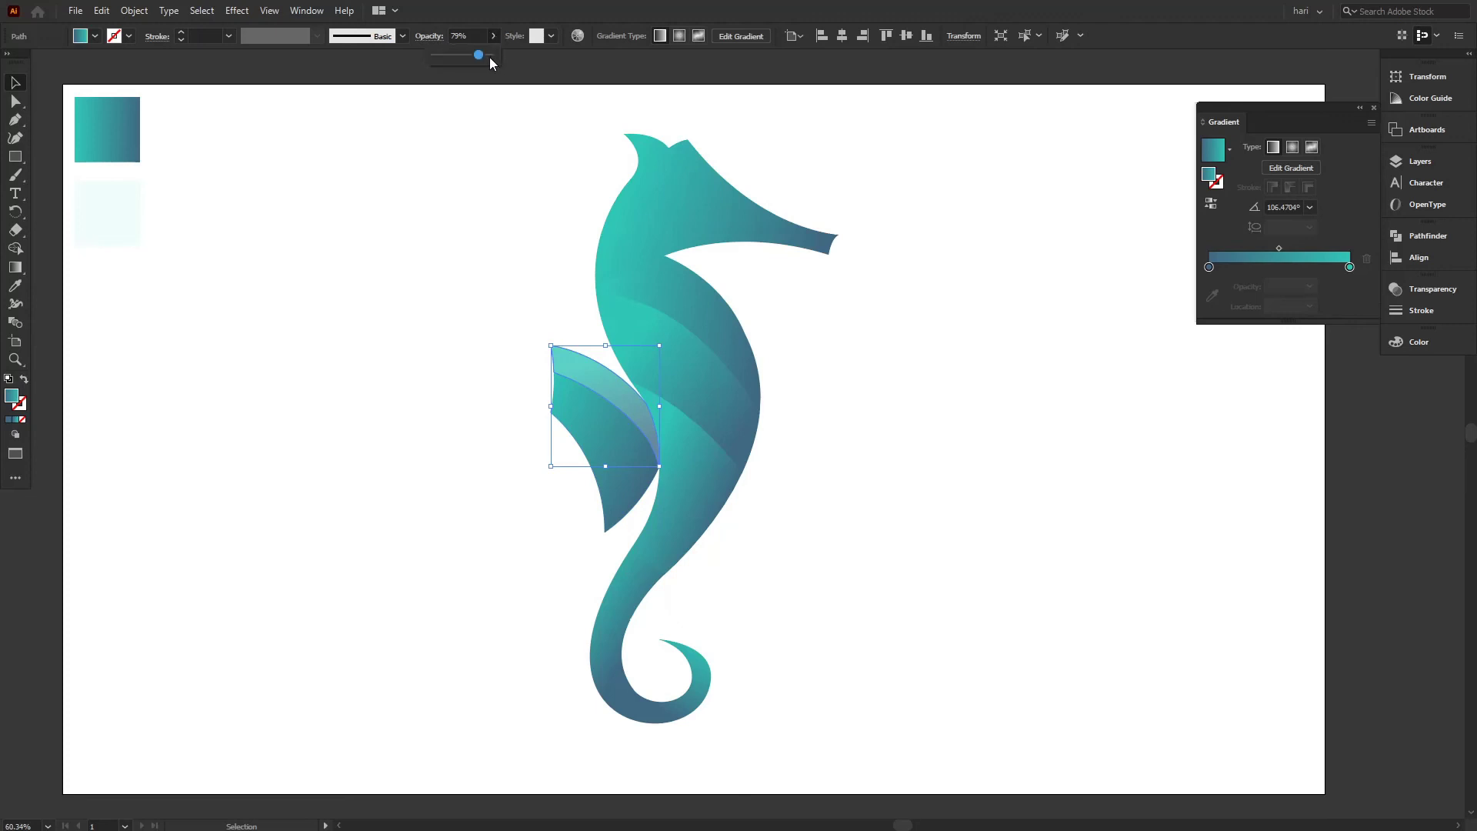
left_click(450, 182)
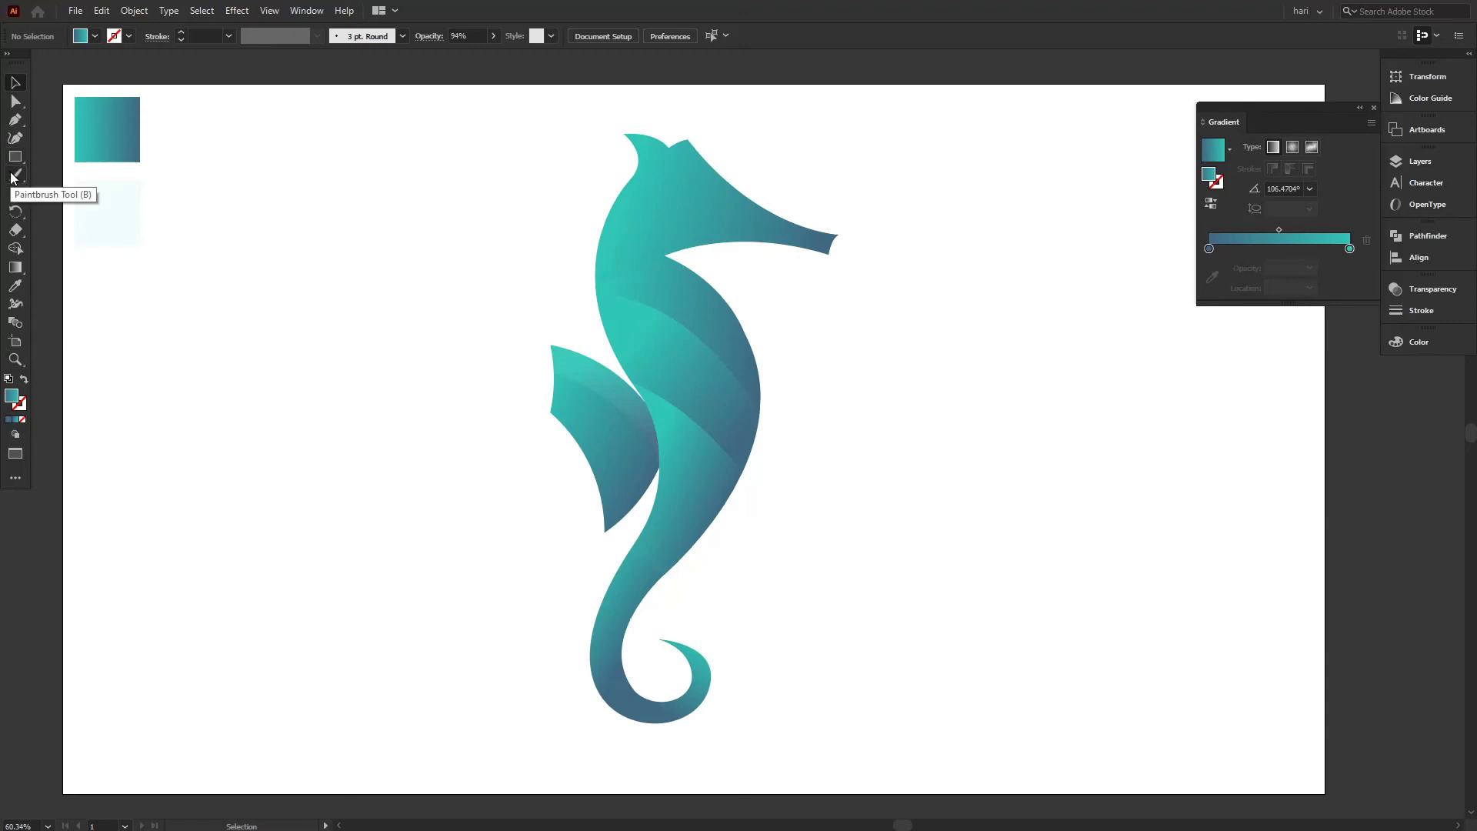
Duplicate the head, enlarge and slightly rotate the copy, and place it over the original so the original's lower edge stays exposed
left_click(683, 206)
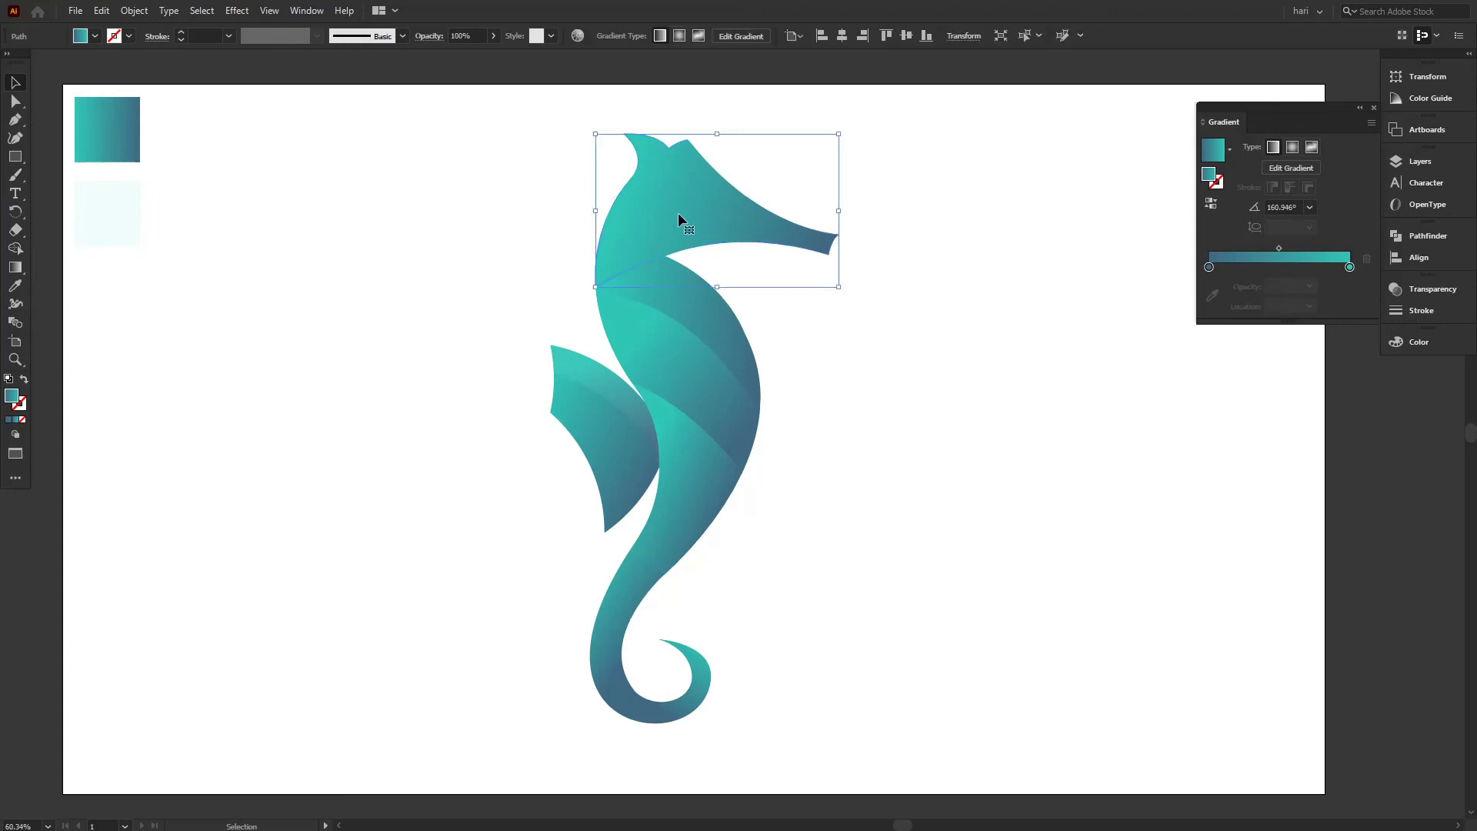
left_click_drag(677, 213, 866, 308)
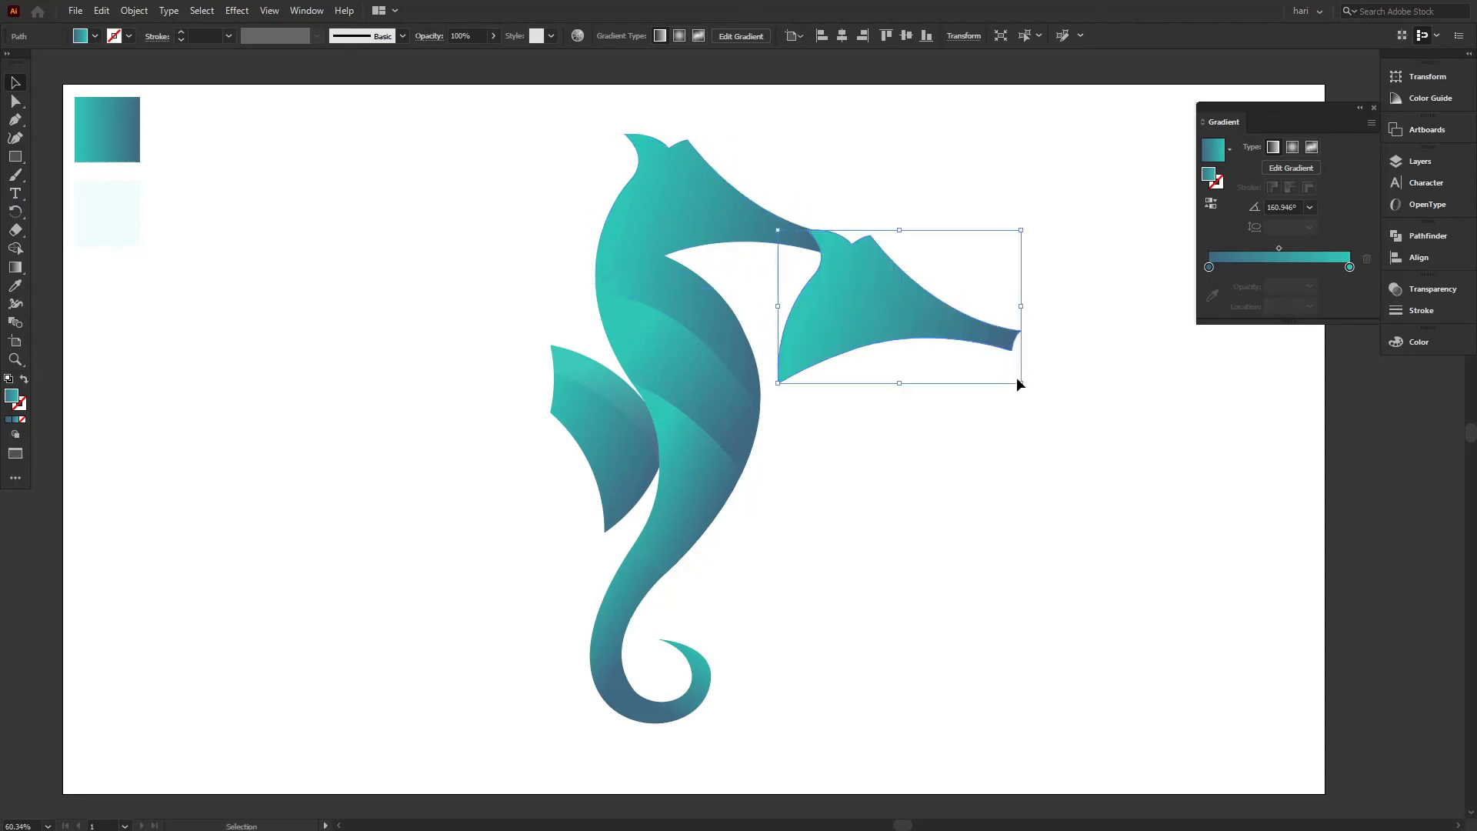
left_click_drag(1021, 383, 1035, 433)
left_click_drag(905, 308, 709, 182)
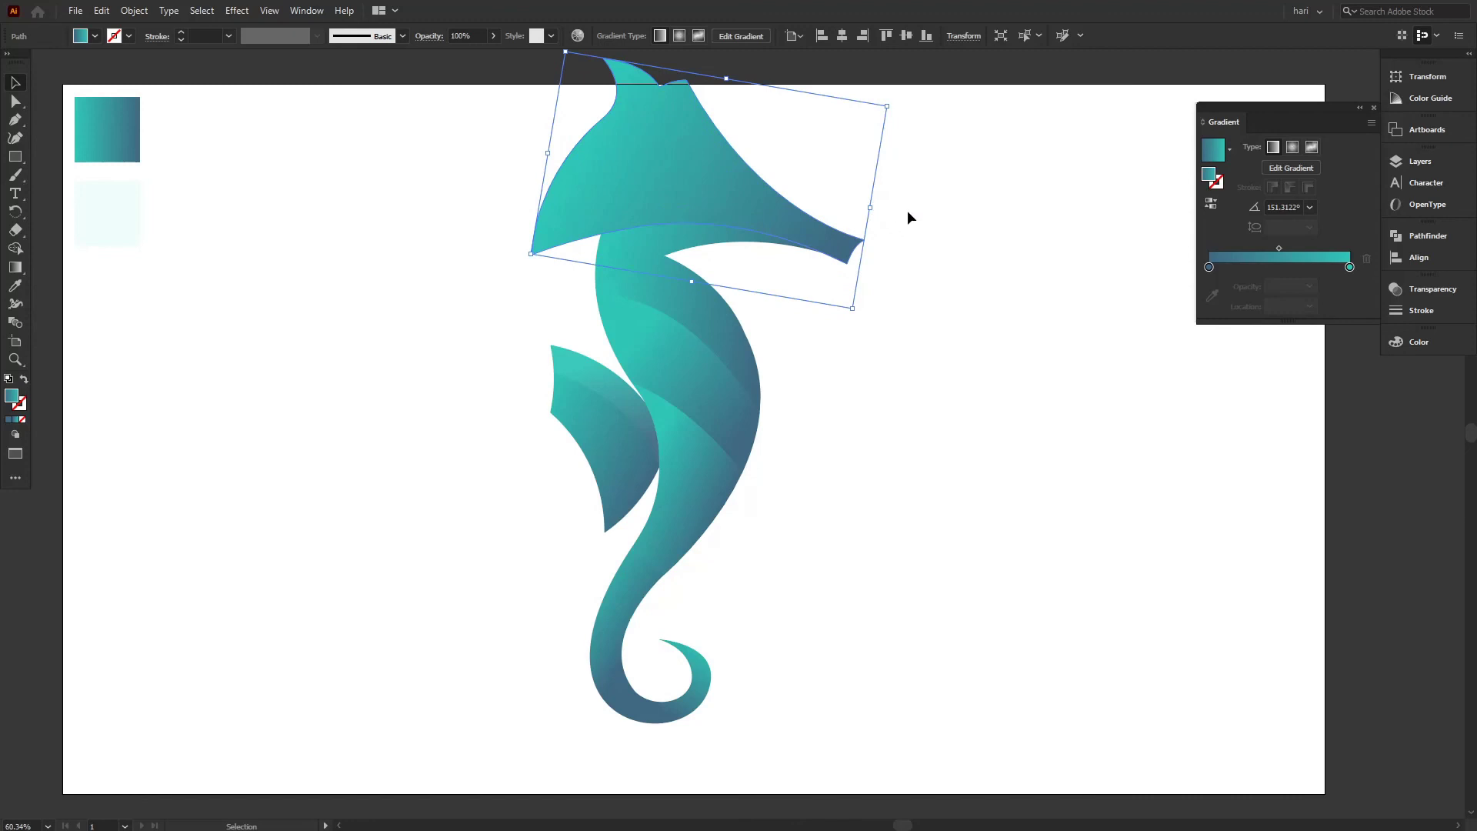
Split the two overlapping heads with the Shape Builder tool and delete the copy's leftover part outside the original head
left_click(867, 235)
left_click(16, 249)
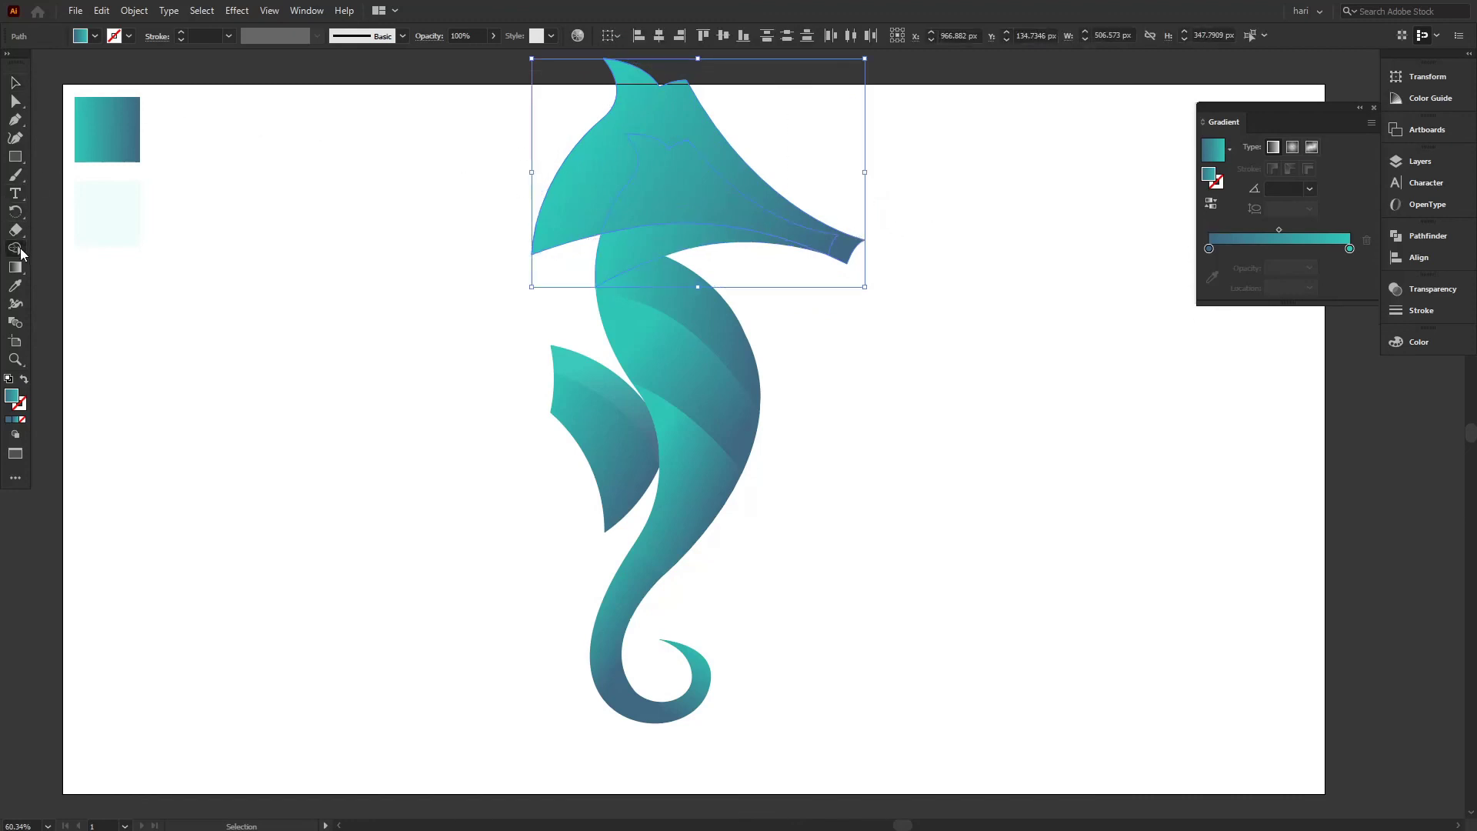
left_click(602, 177)
left_click(668, 188)
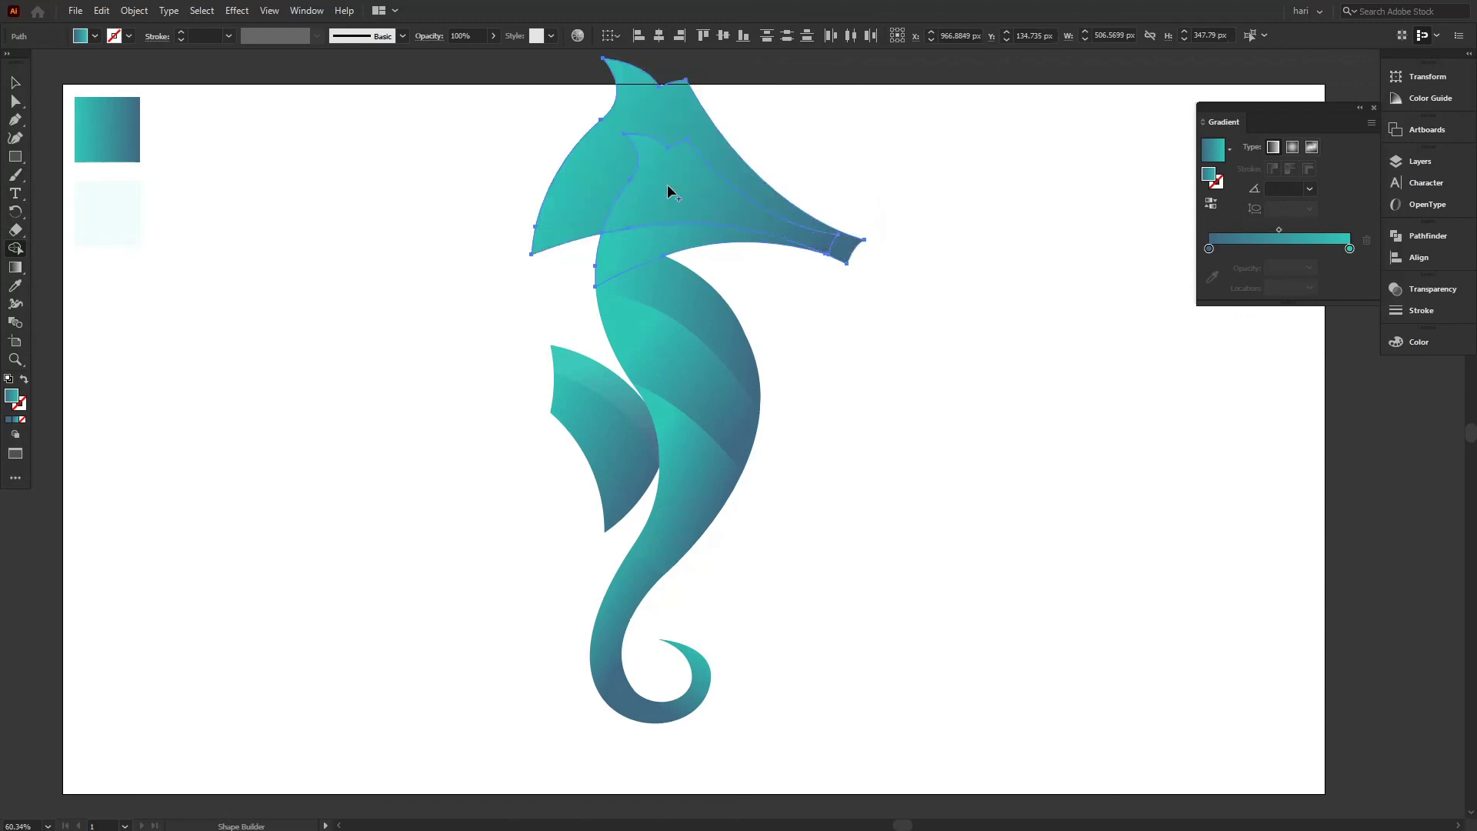
left_click_drag(652, 246, 493, 232)
left_click(15, 82)
left_click(269, 225)
left_click(590, 184)
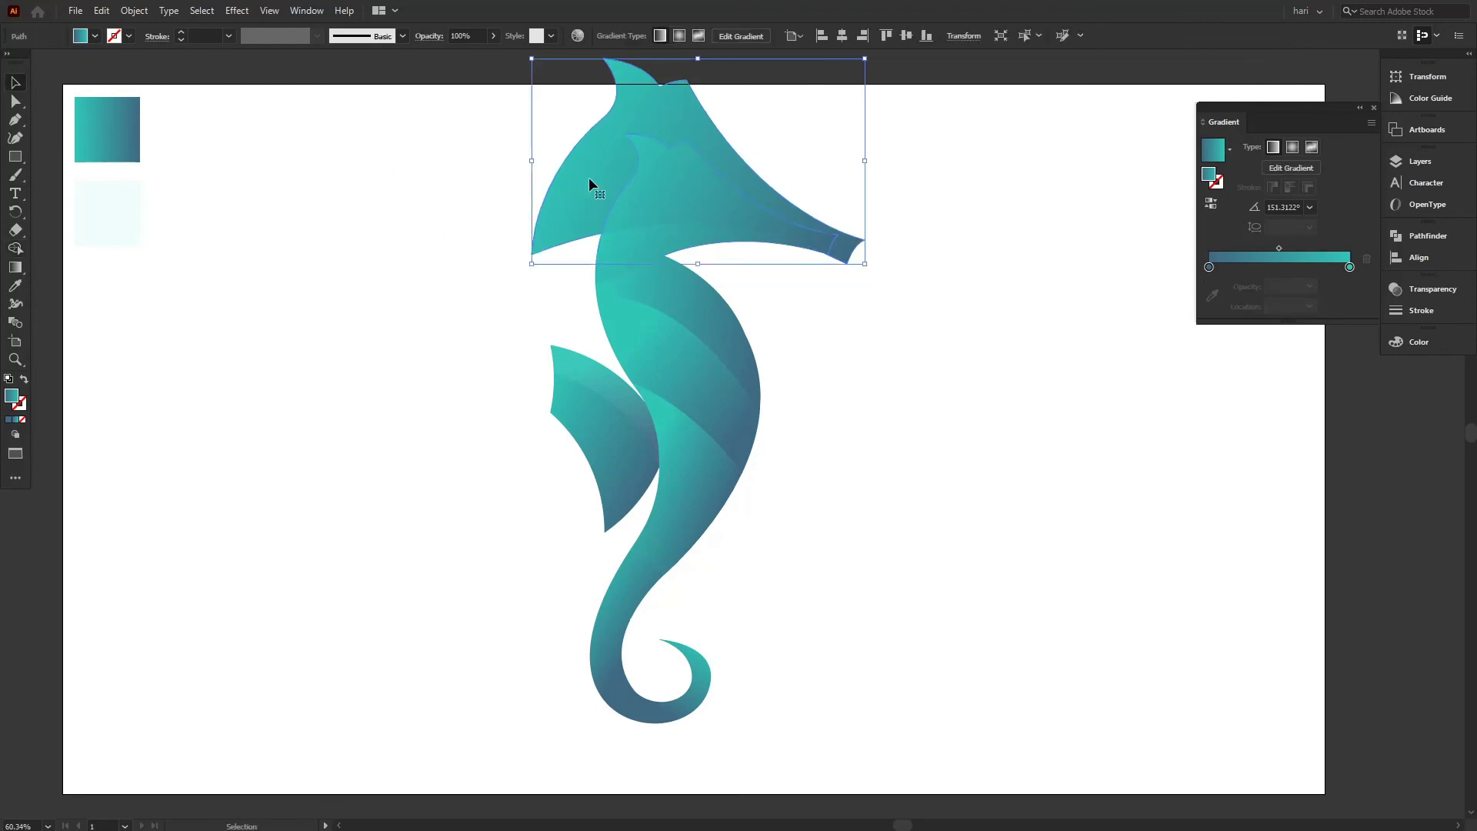
key("Delete")
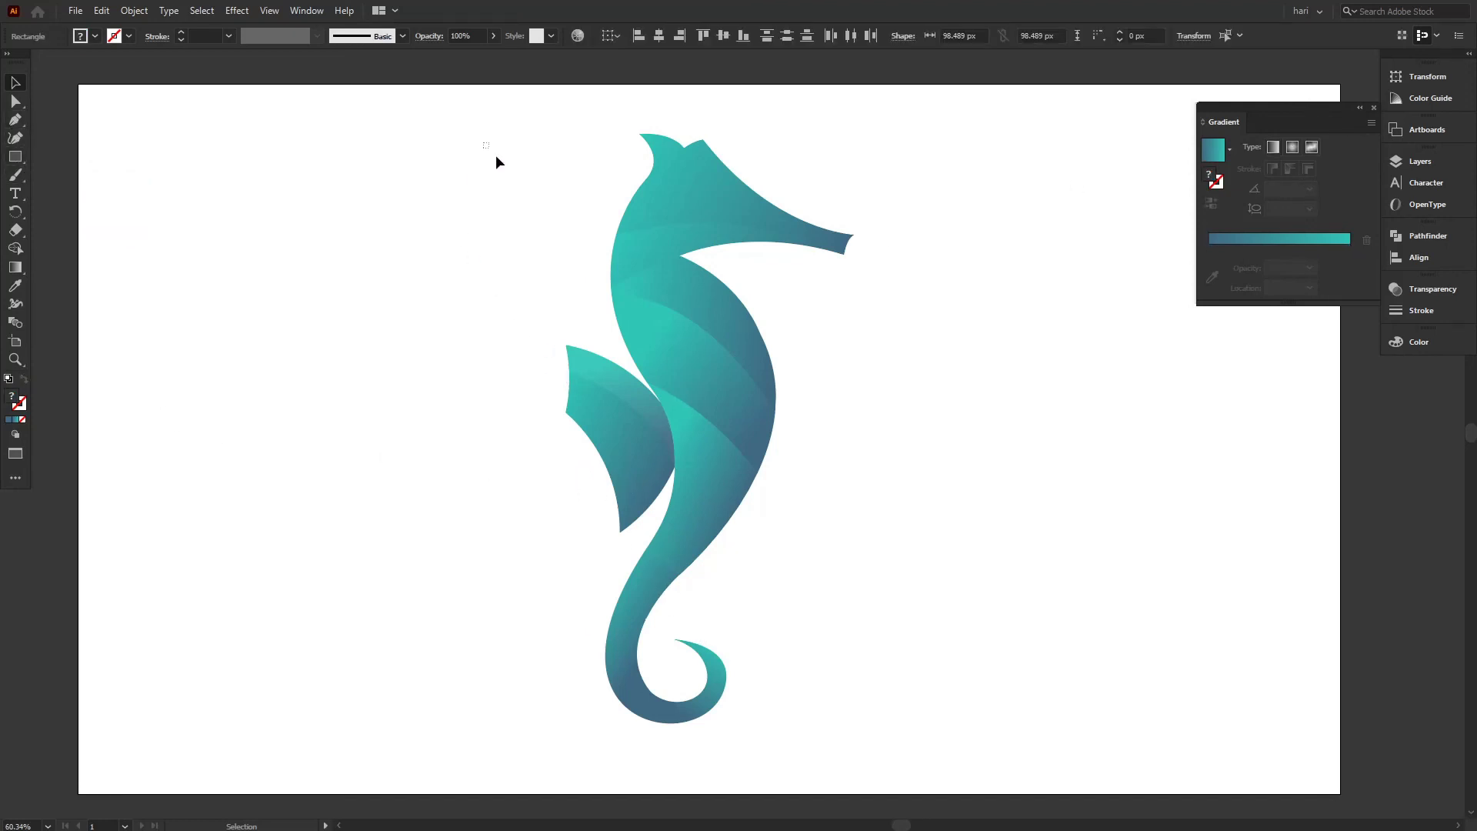
Group all the seahorse shapes and scale the group down proportionally around its center
left_click_drag(495, 154, 932, 760)
right_click(708, 390)
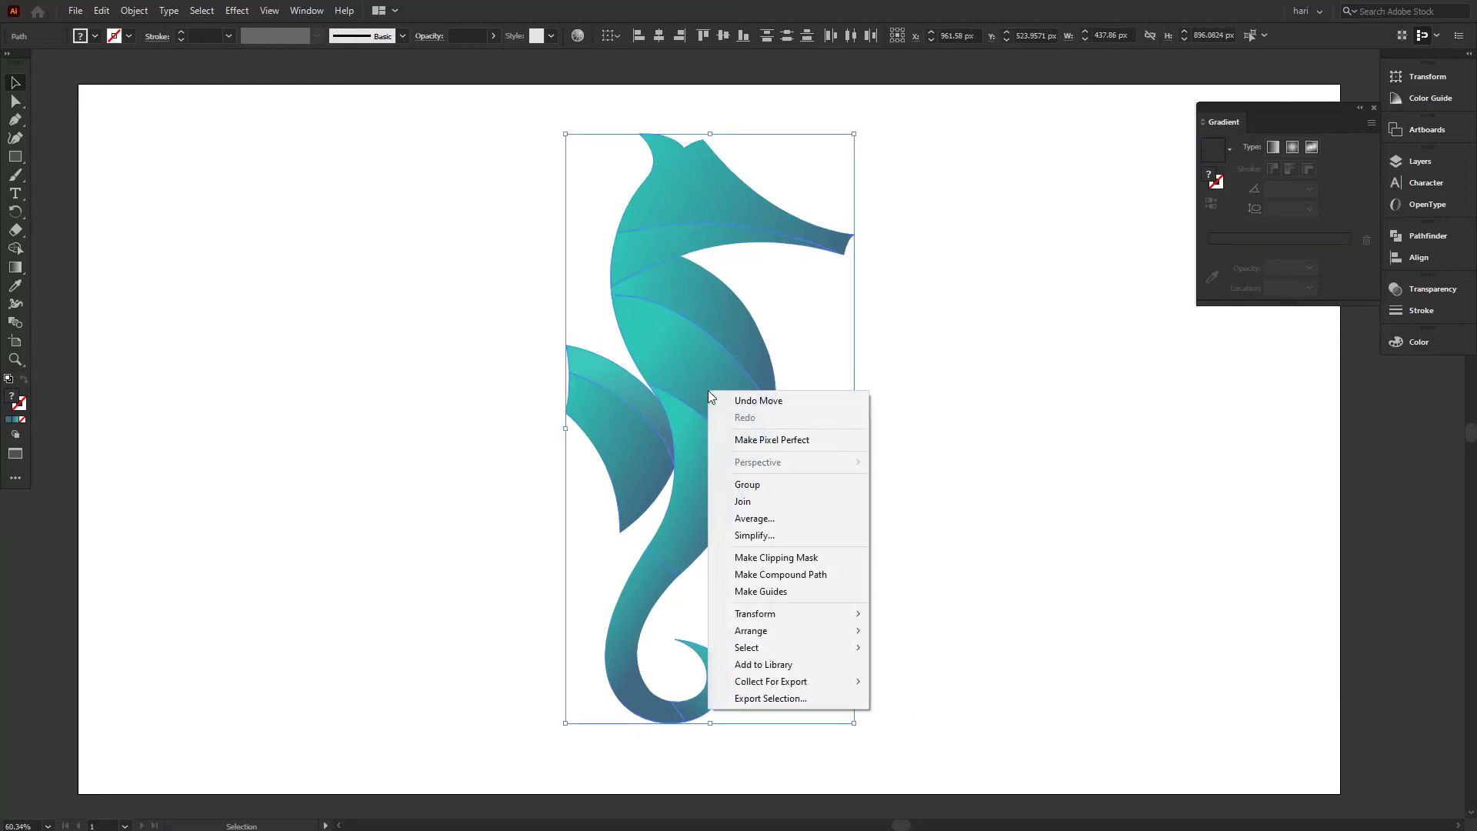
left_click(758, 485)
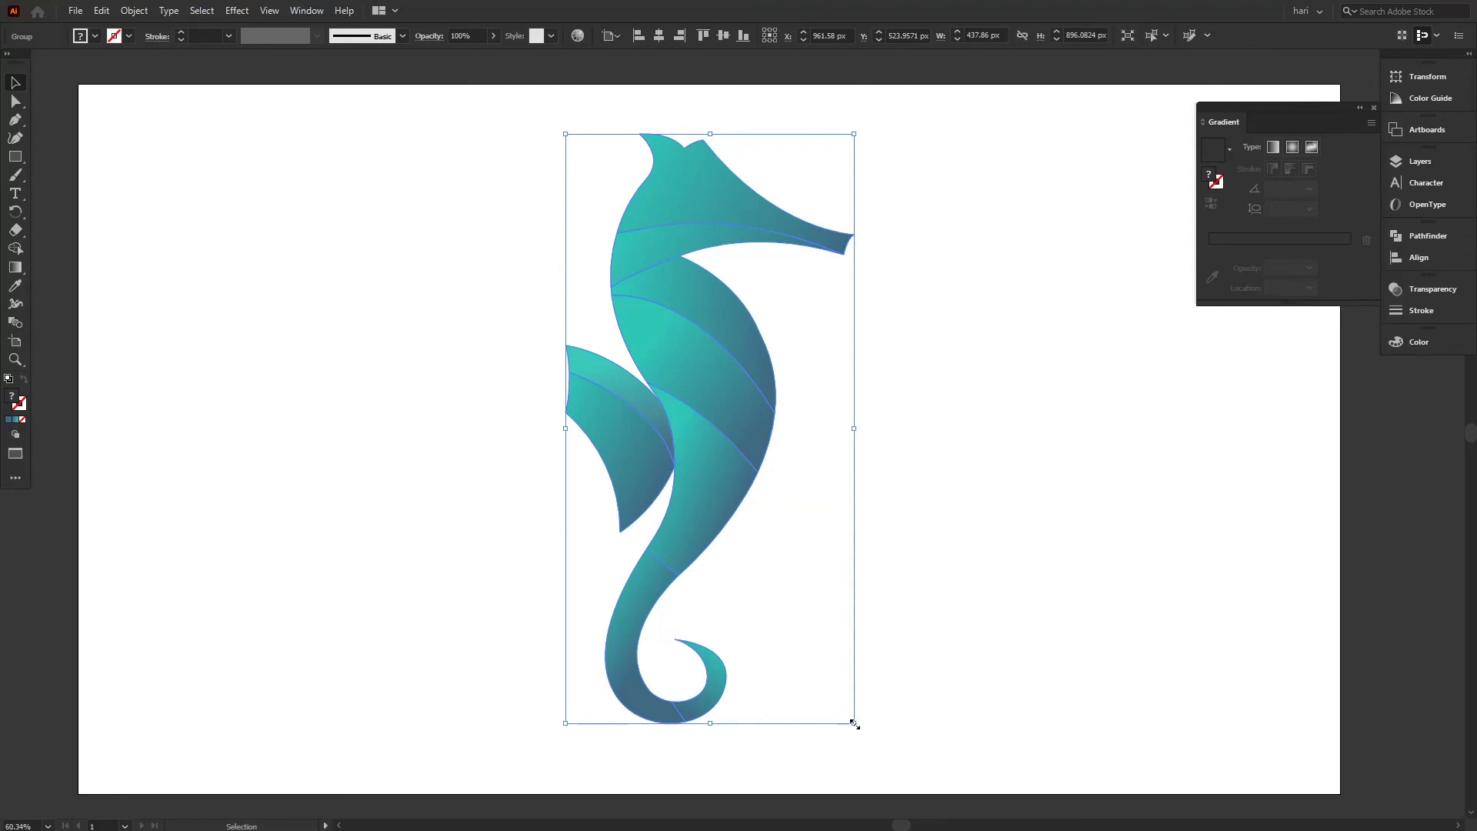
left_click_drag(851, 719, 807, 677)
left_click(945, 489)
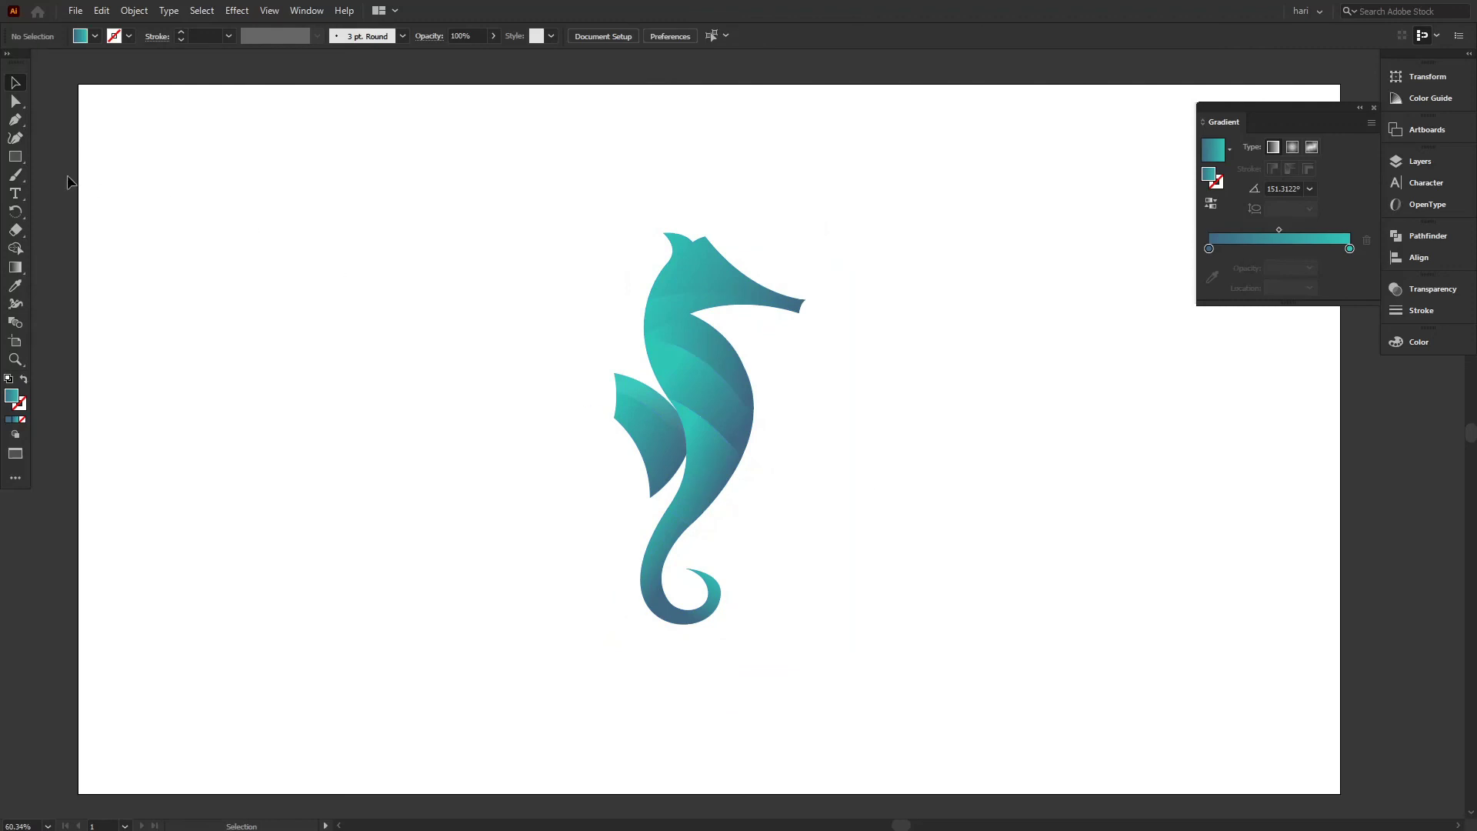
Draw a circle about 824 px in diameter with the Ellipse tool beside the seahorse
left_click(16, 157)
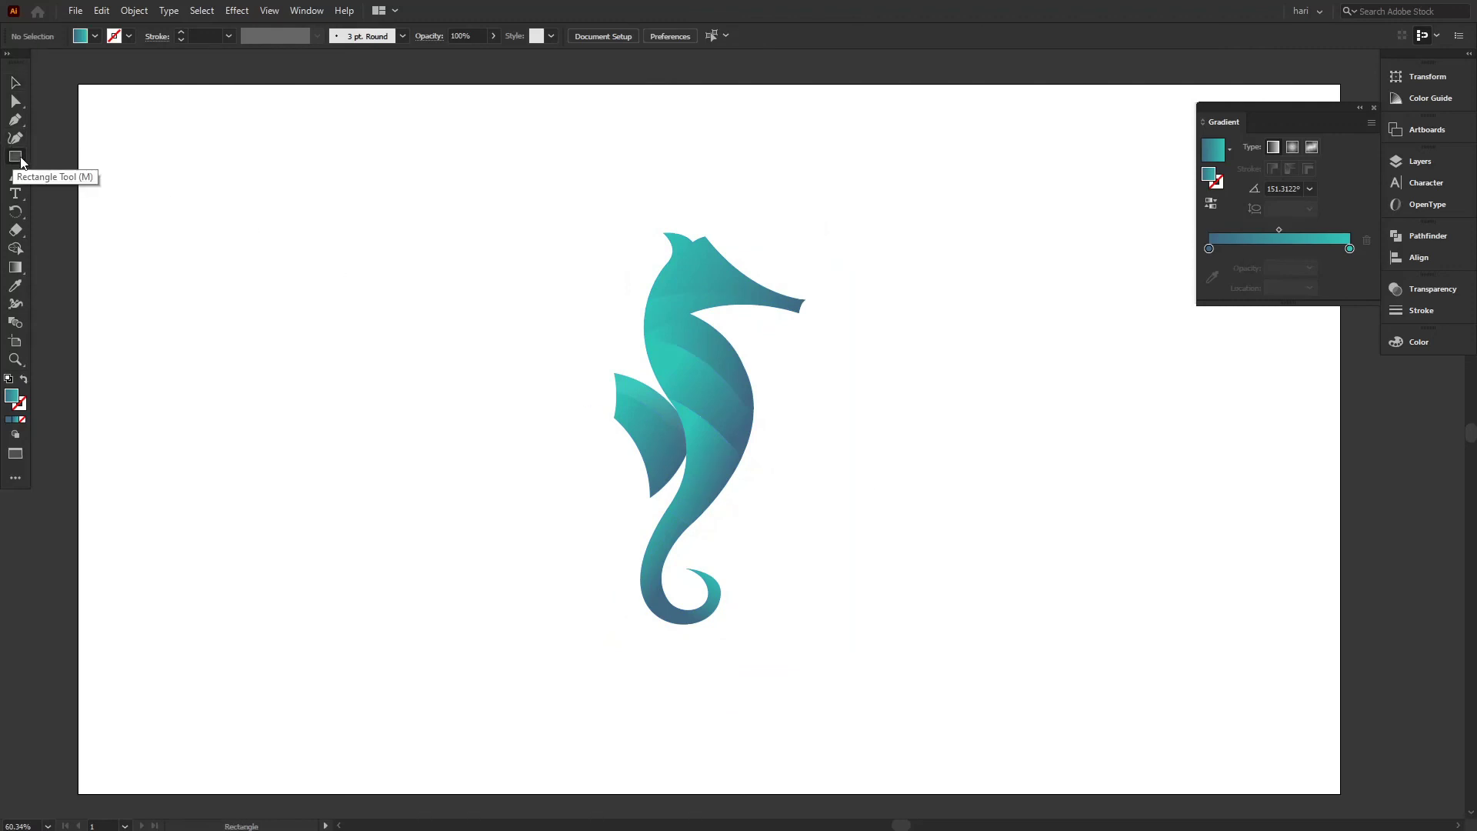
left_click(19, 159)
left_click(77, 175)
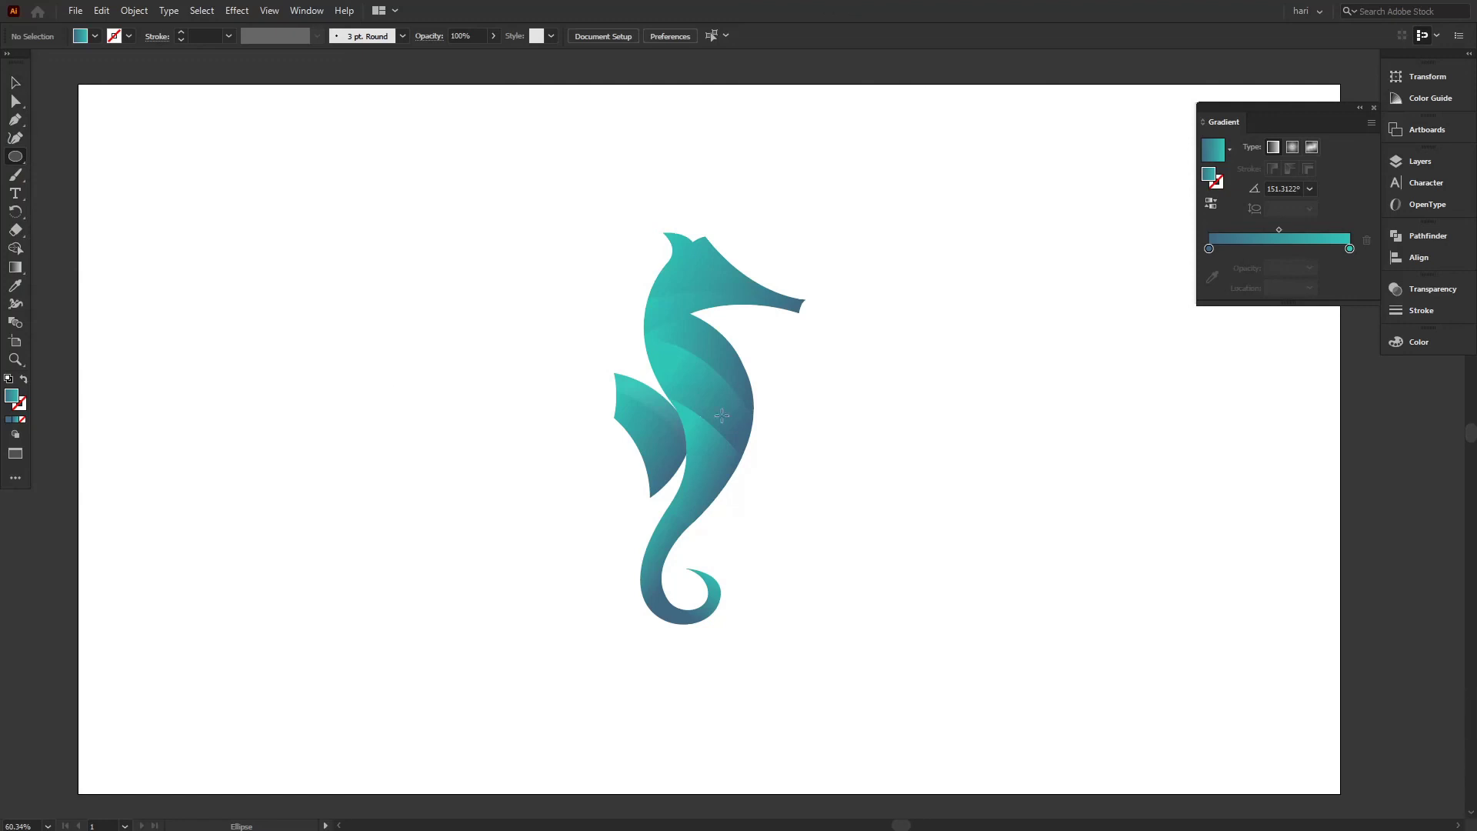
key("alt")
left_click_drag(355, 425, 542, 695)
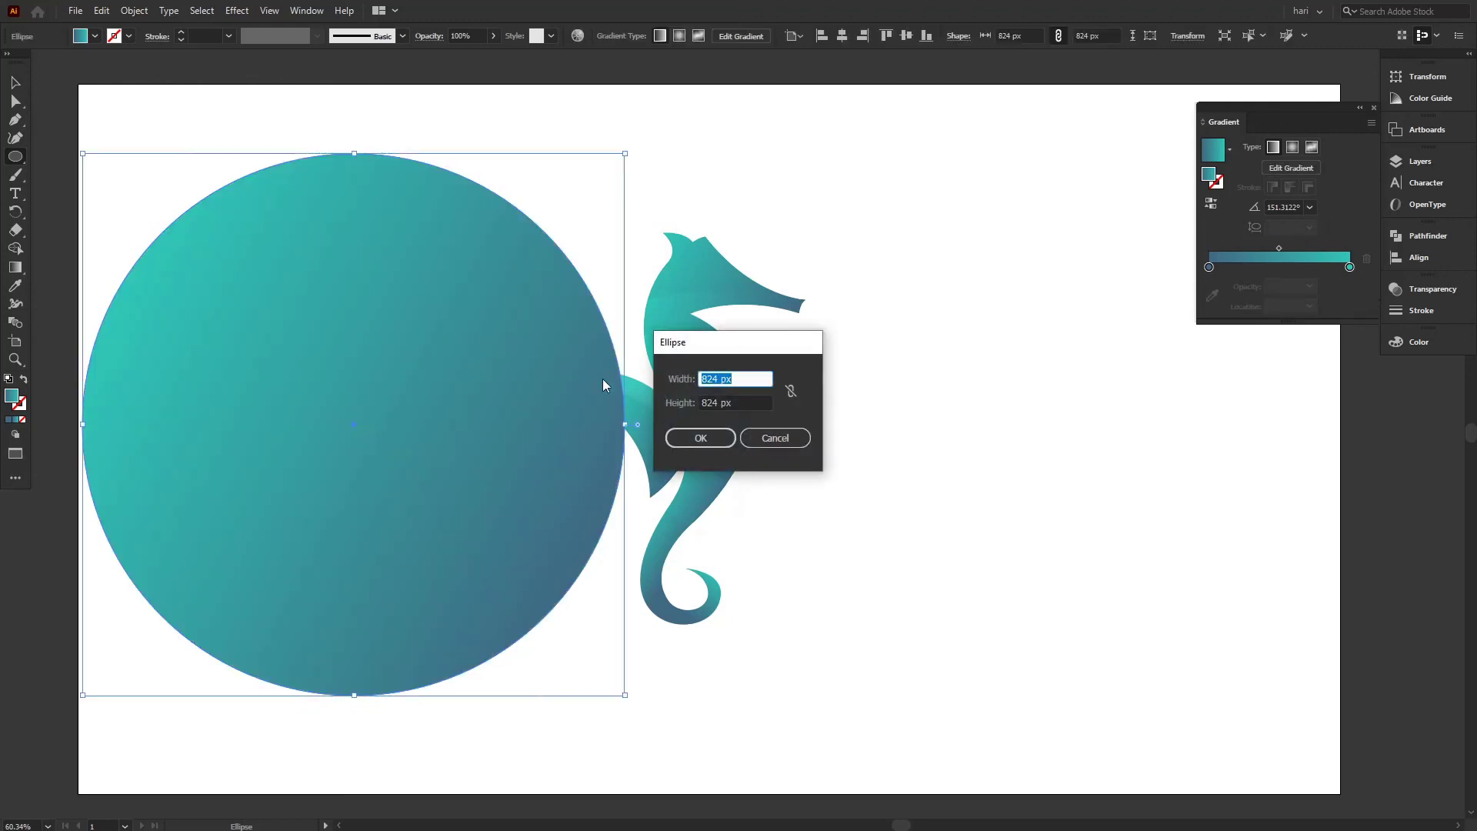
left_click(777, 438)
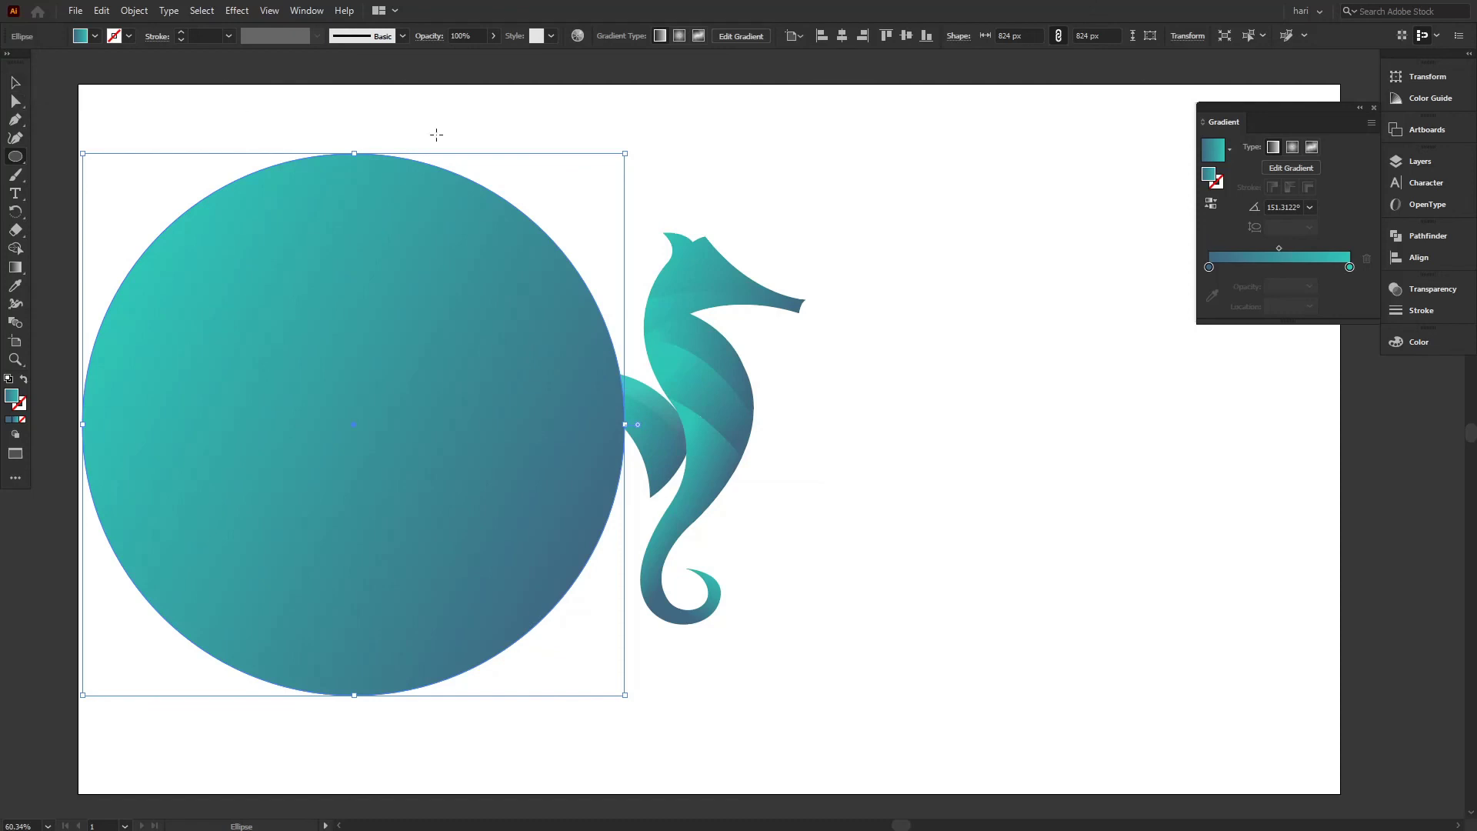
Center the circle horizontally and vertically on the artboard
left_click(1445, 260)
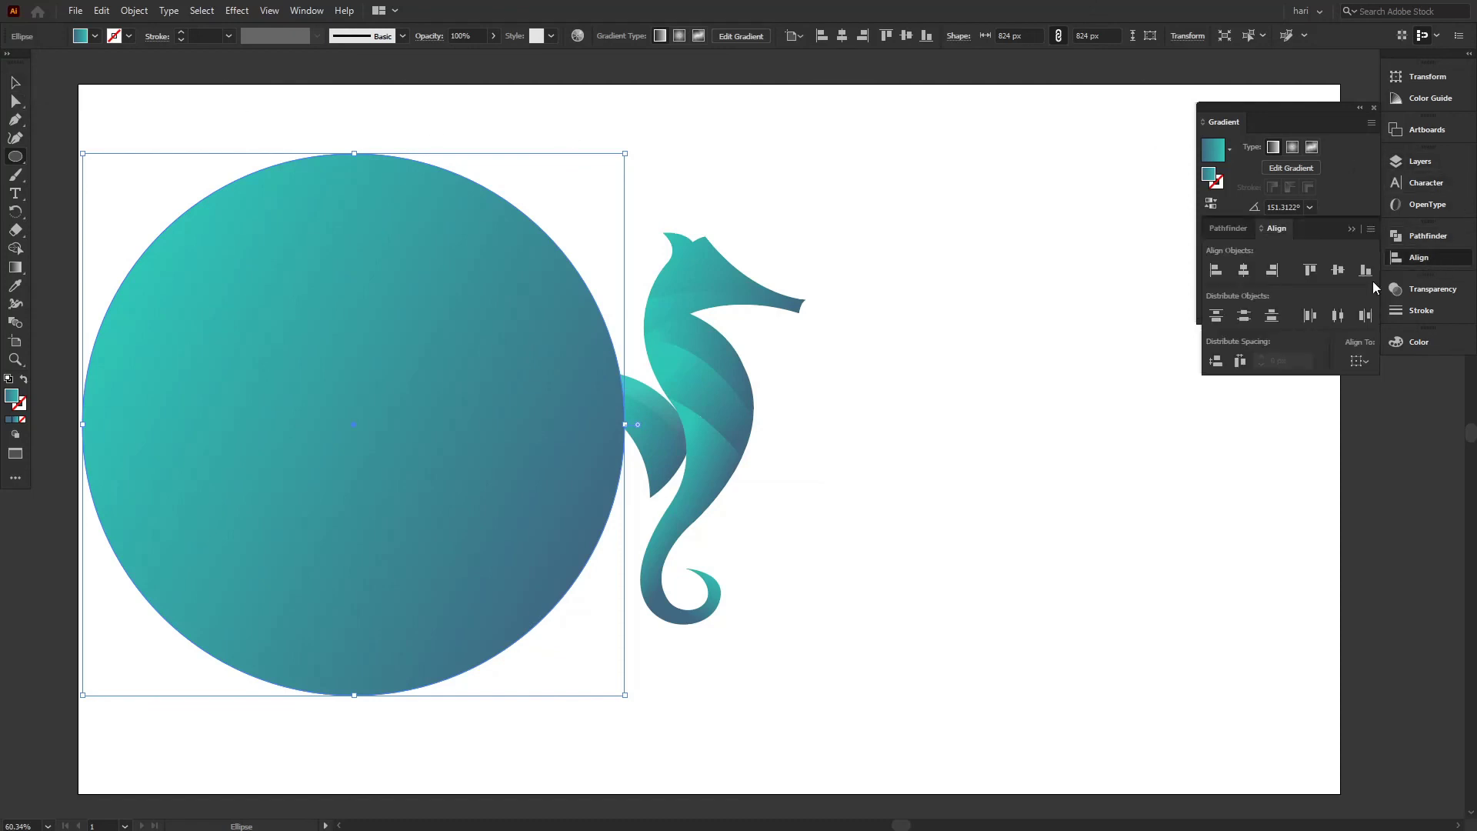
left_click(1247, 274)
left_click(1337, 271)
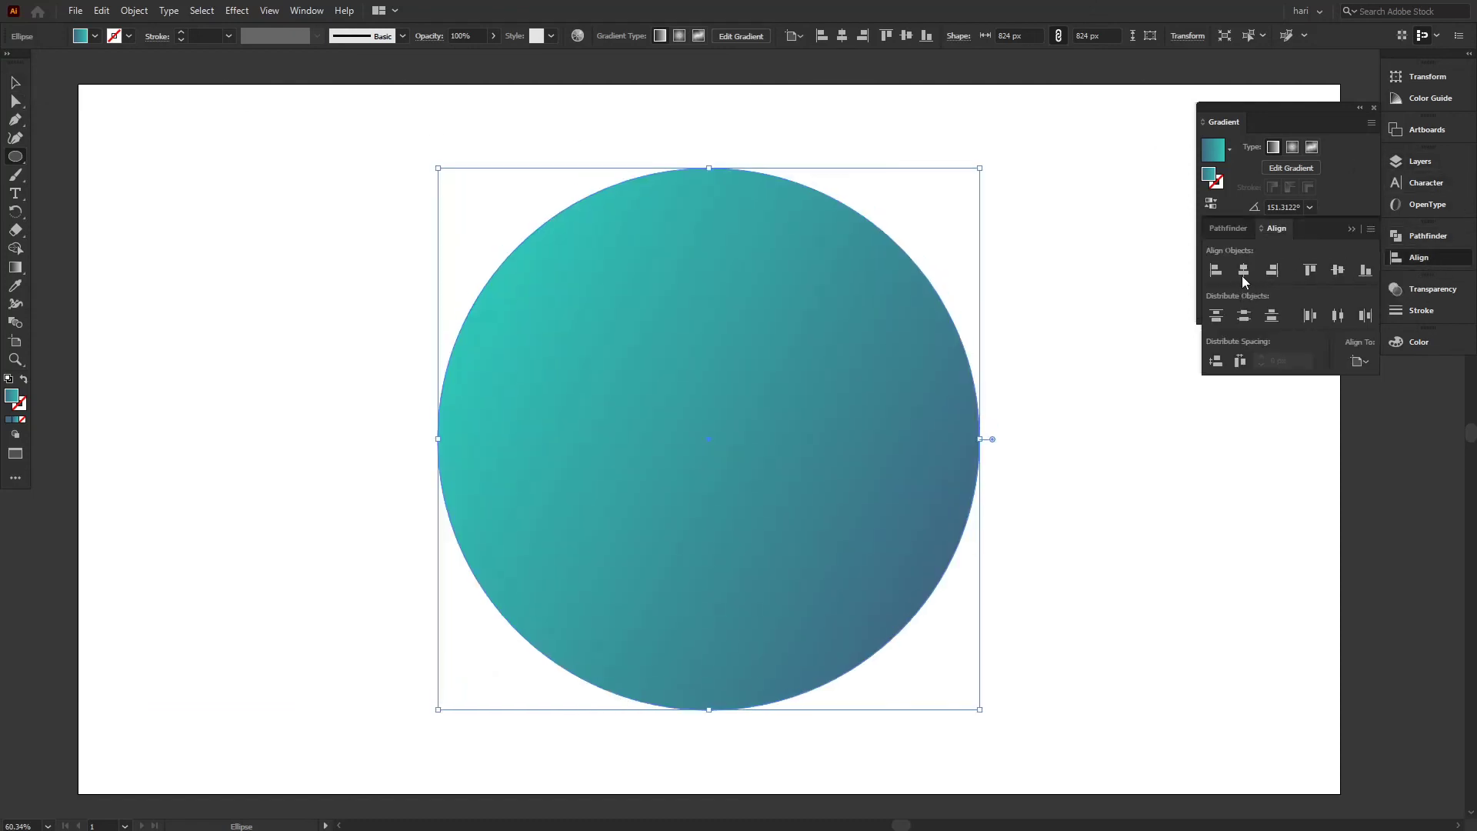
Send the gradient circle to the back, behind the seahorse
left_click(13, 83)
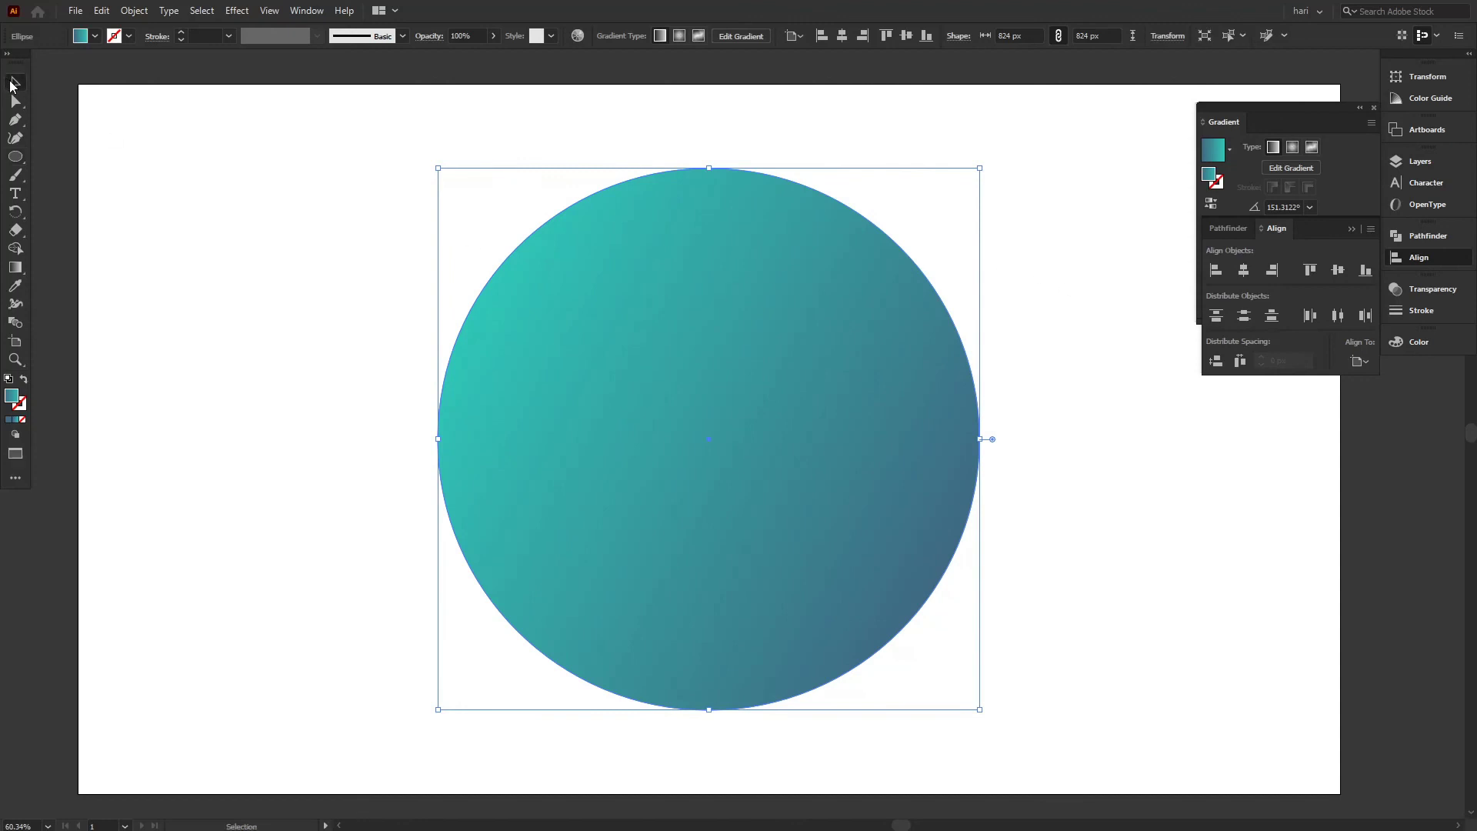
right_click(610, 337)
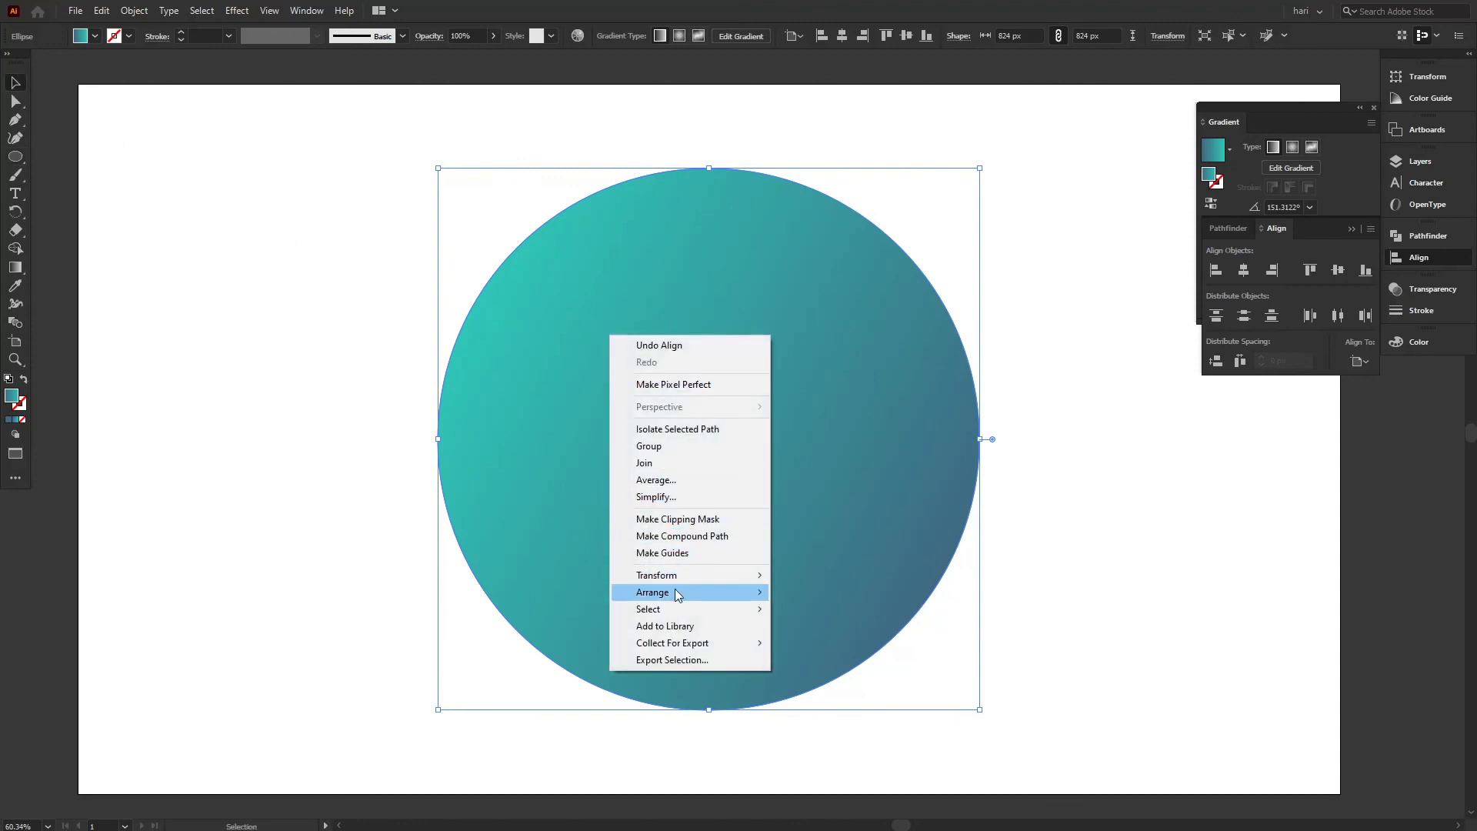
mouse_move(759, 601)
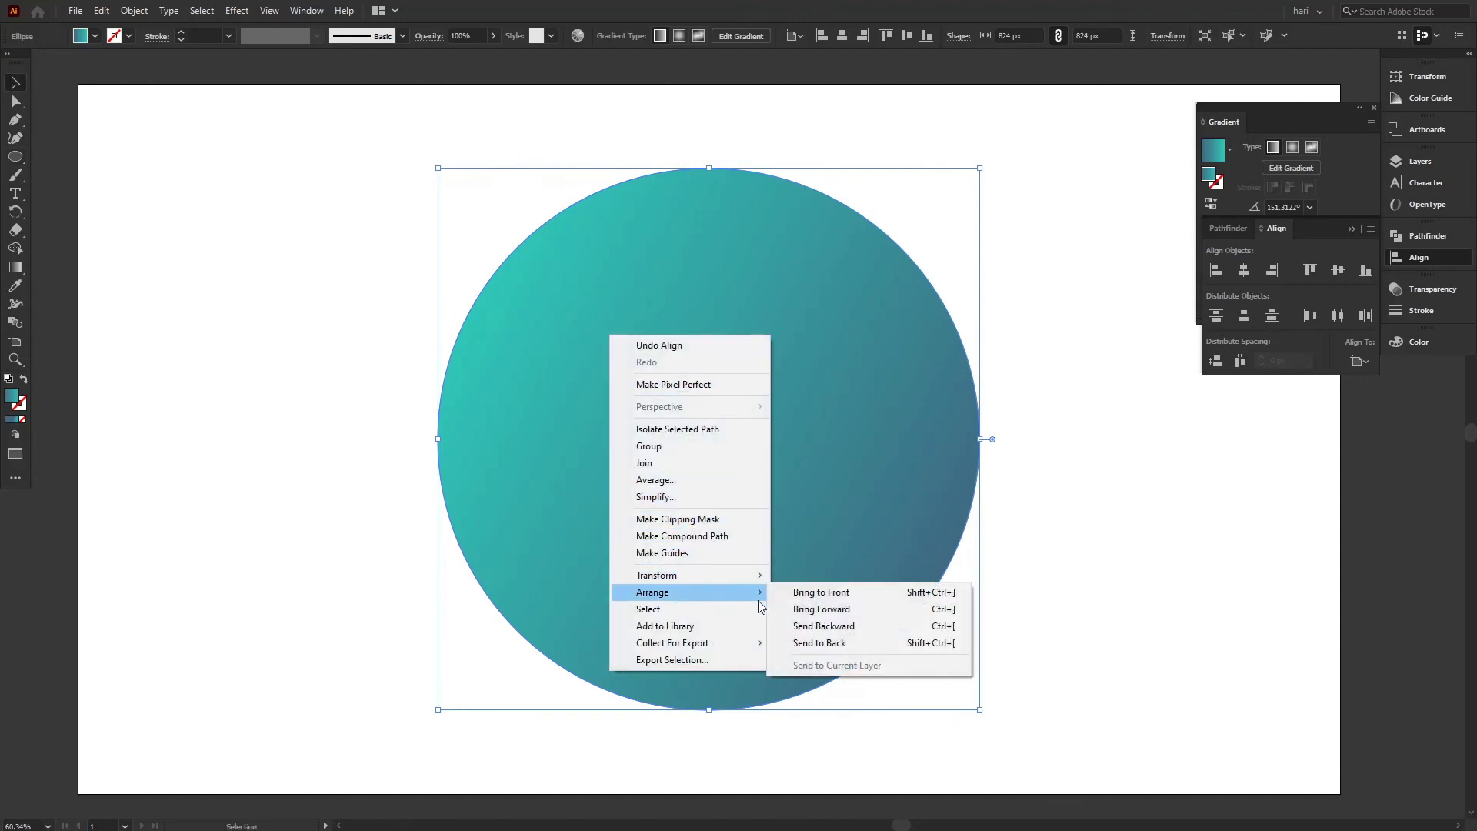
left_click(819, 643)
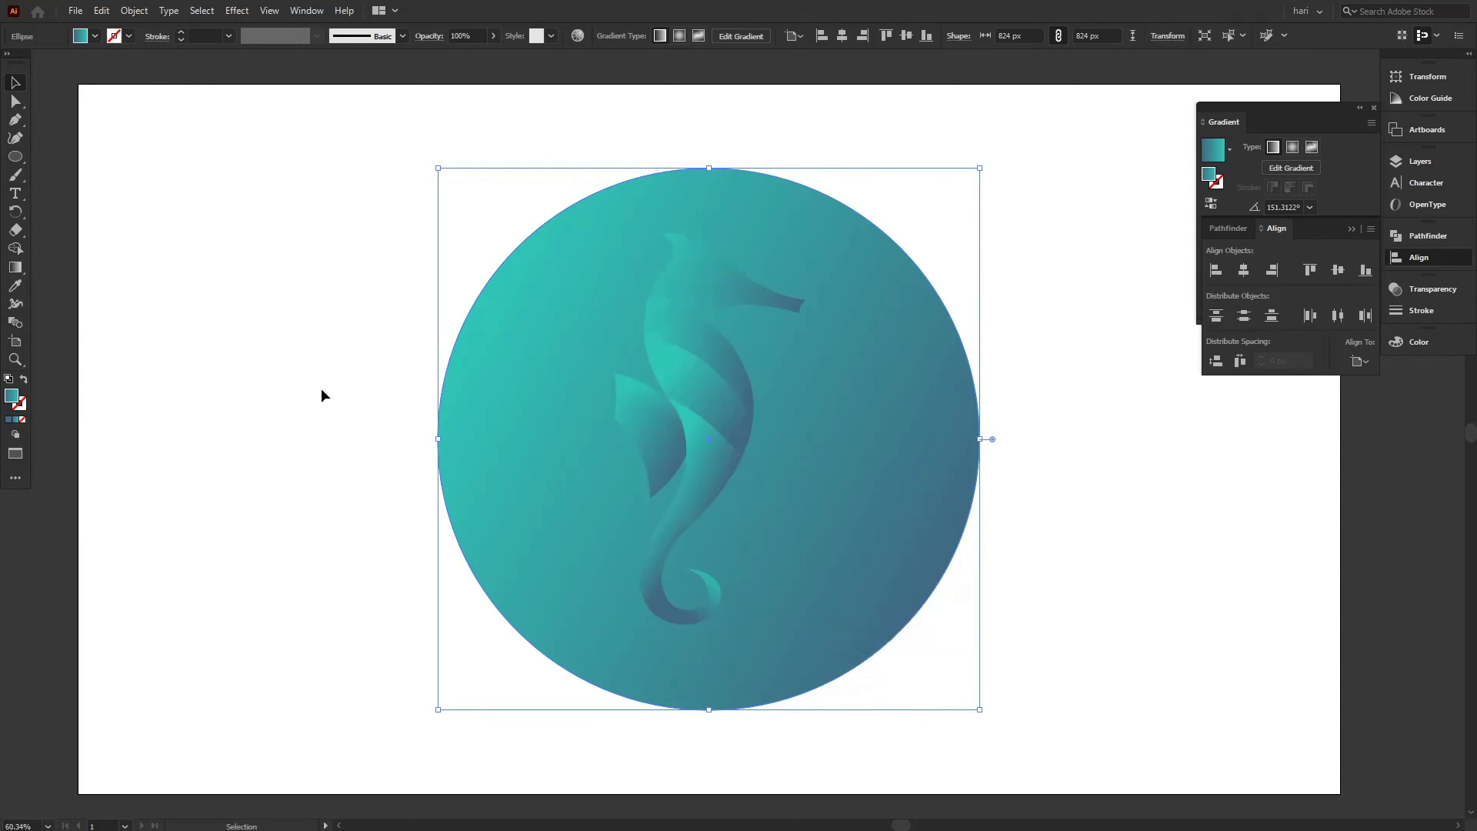
Fill the circle with the pale mint colour sampled with the Eyedropper from the light swatch beside the artboard, and deselect it
key("a")
key("v")
scroll(322, 377, "down", 3)
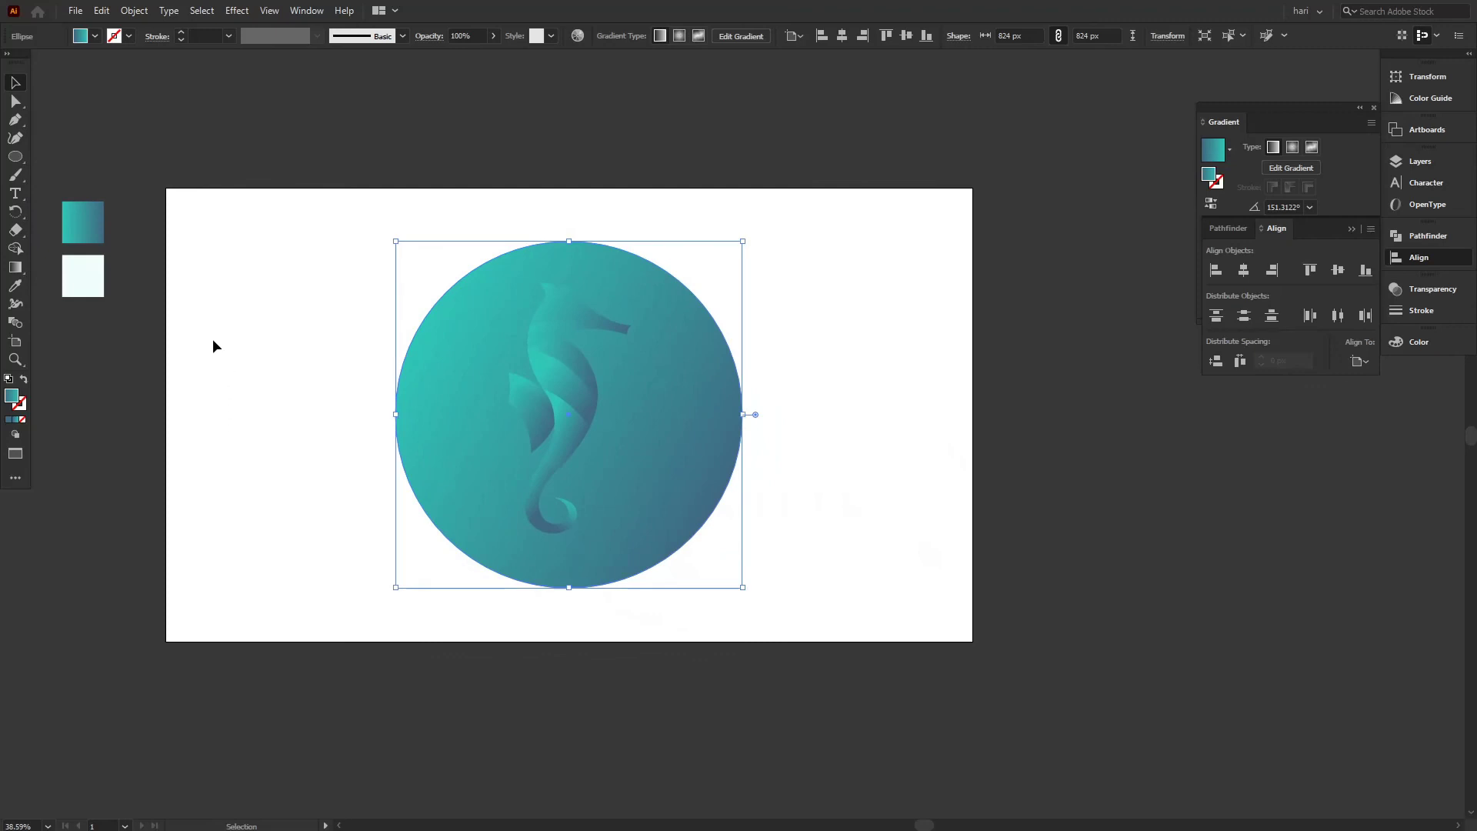
key("minus")
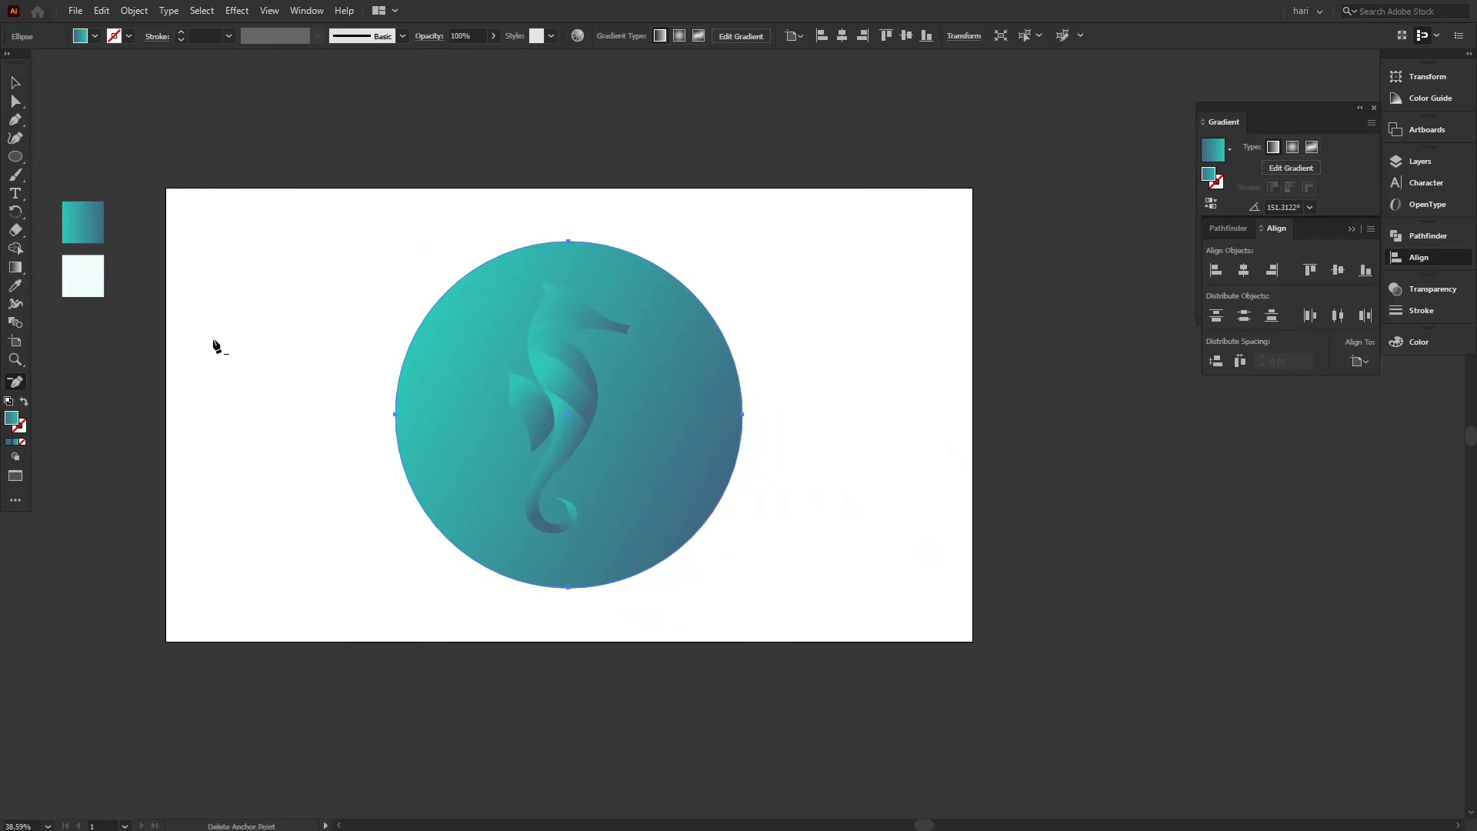
key("i")
left_click(98, 276)
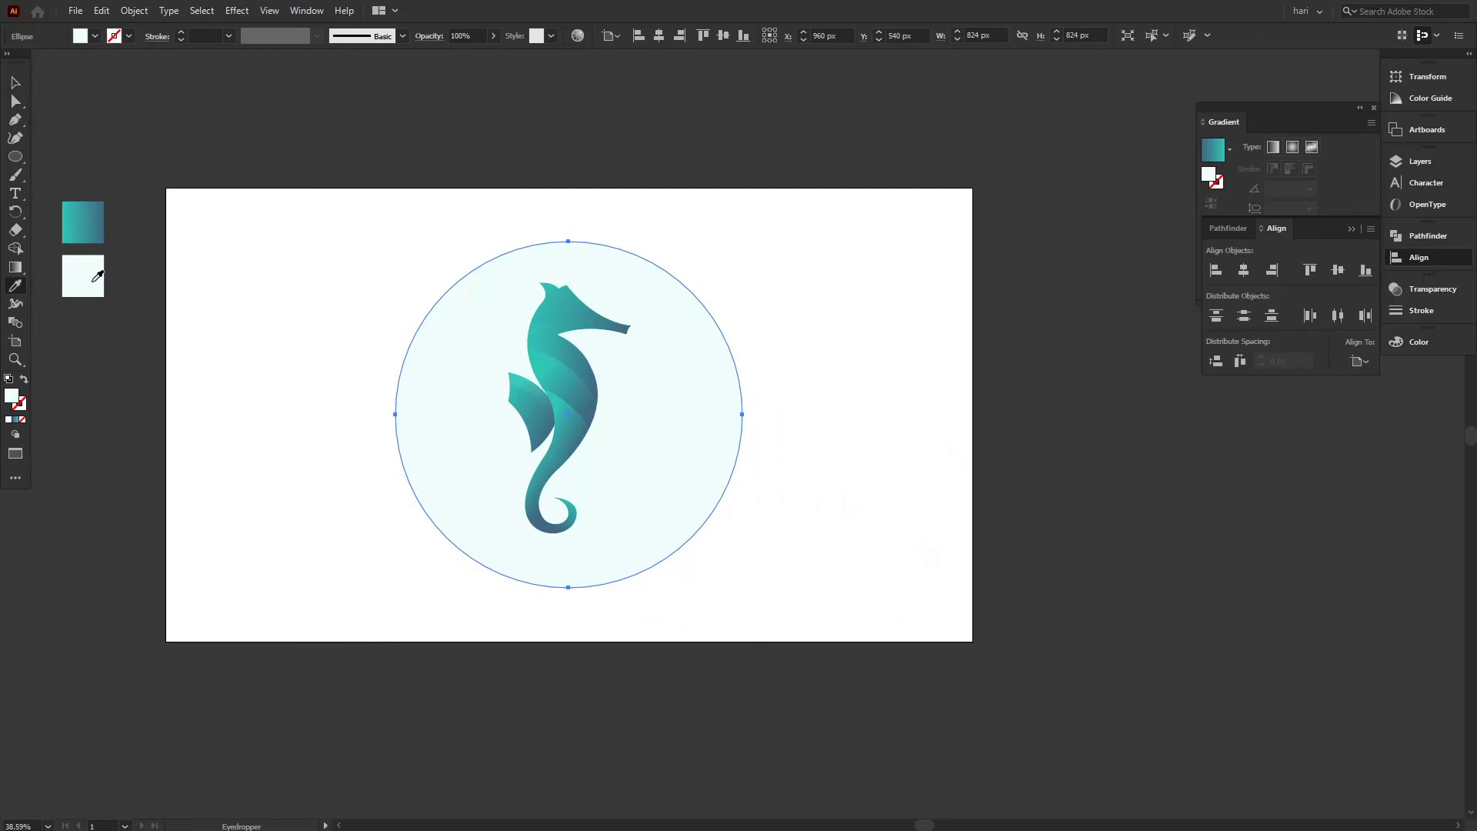
key("v")
left_click(279, 308)
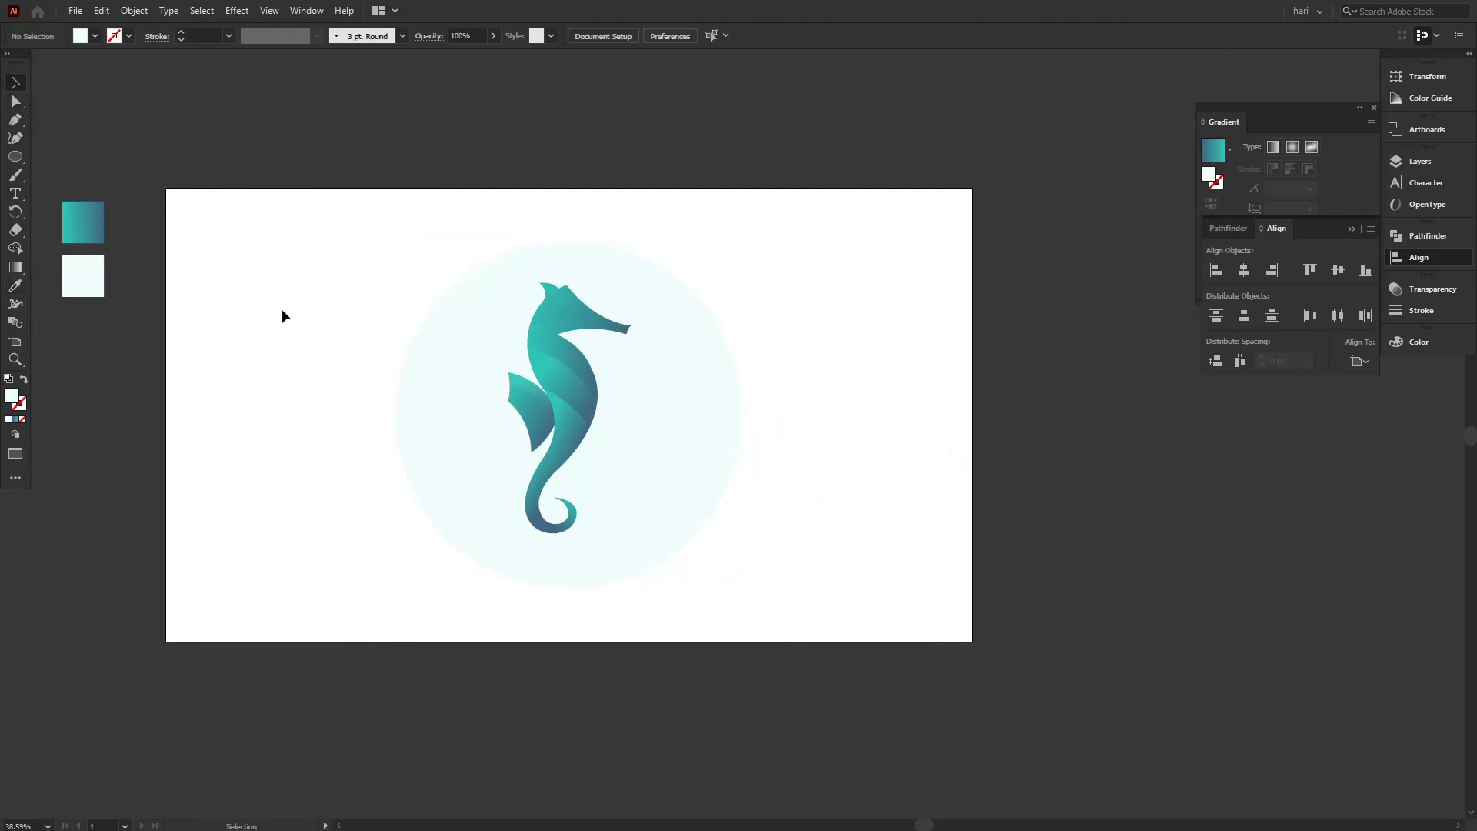
Align the seahorse and the circle to each other on their horizontal and vertical centers
left_click_drag(380, 260, 813, 537)
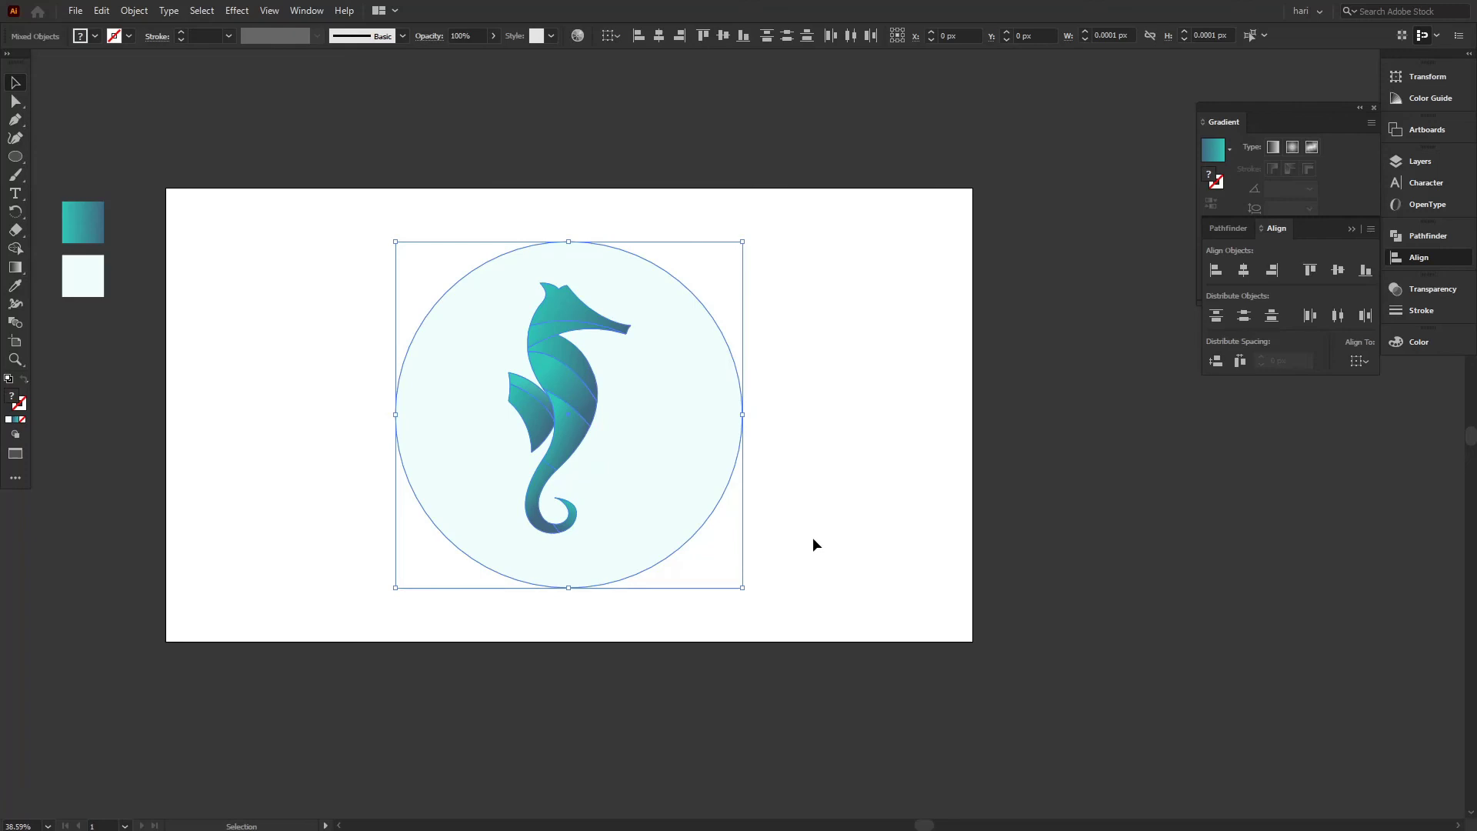
left_click(1244, 274)
left_click(1336, 271)
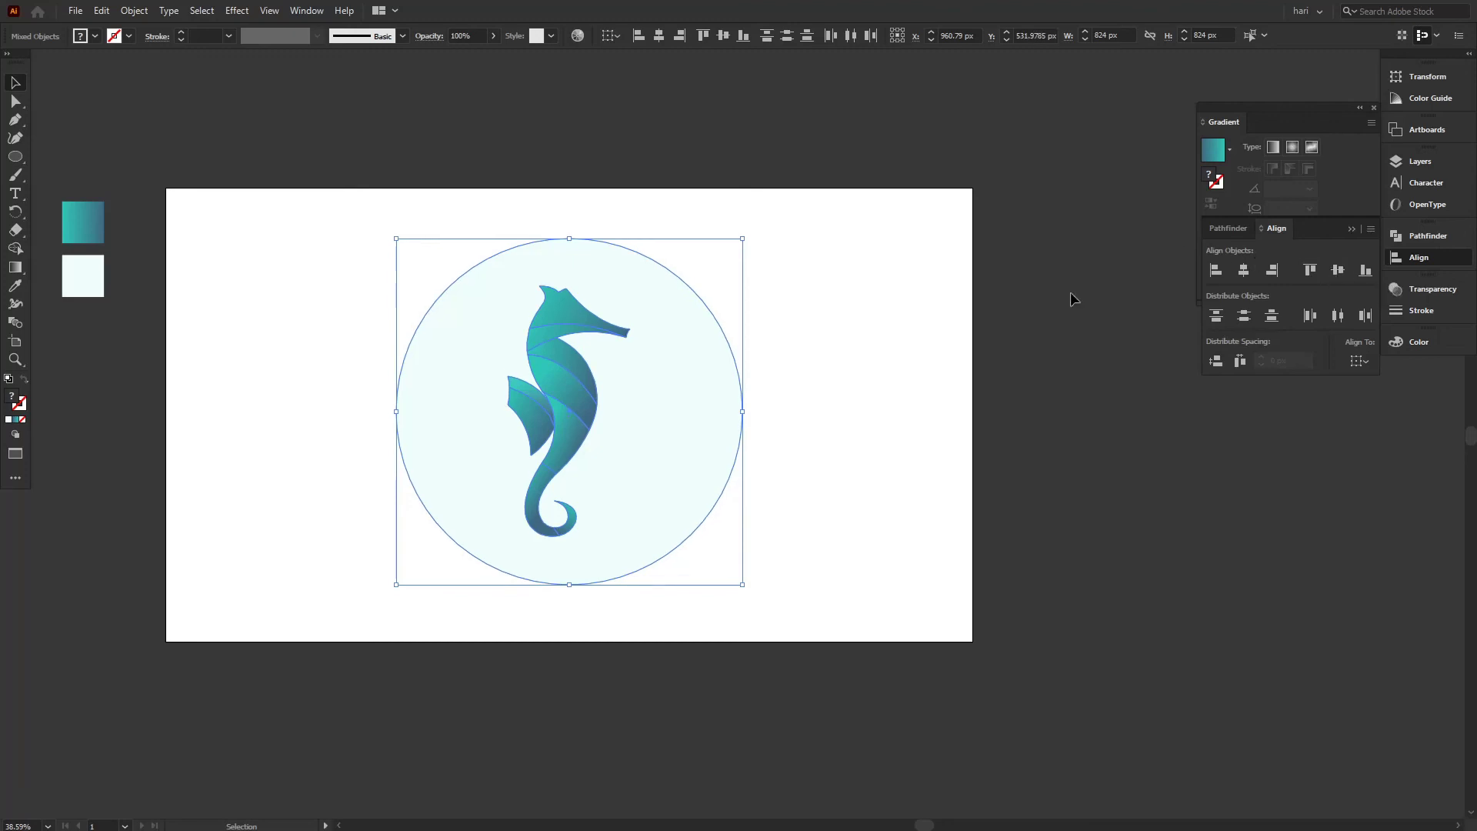
left_click(1055, 306)
Group the seahorse together with its background circle
left_click_drag(266, 128, 1141, 683)
left_click(815, 427)
left_click_drag(363, 277, 872, 579)
right_click(574, 422)
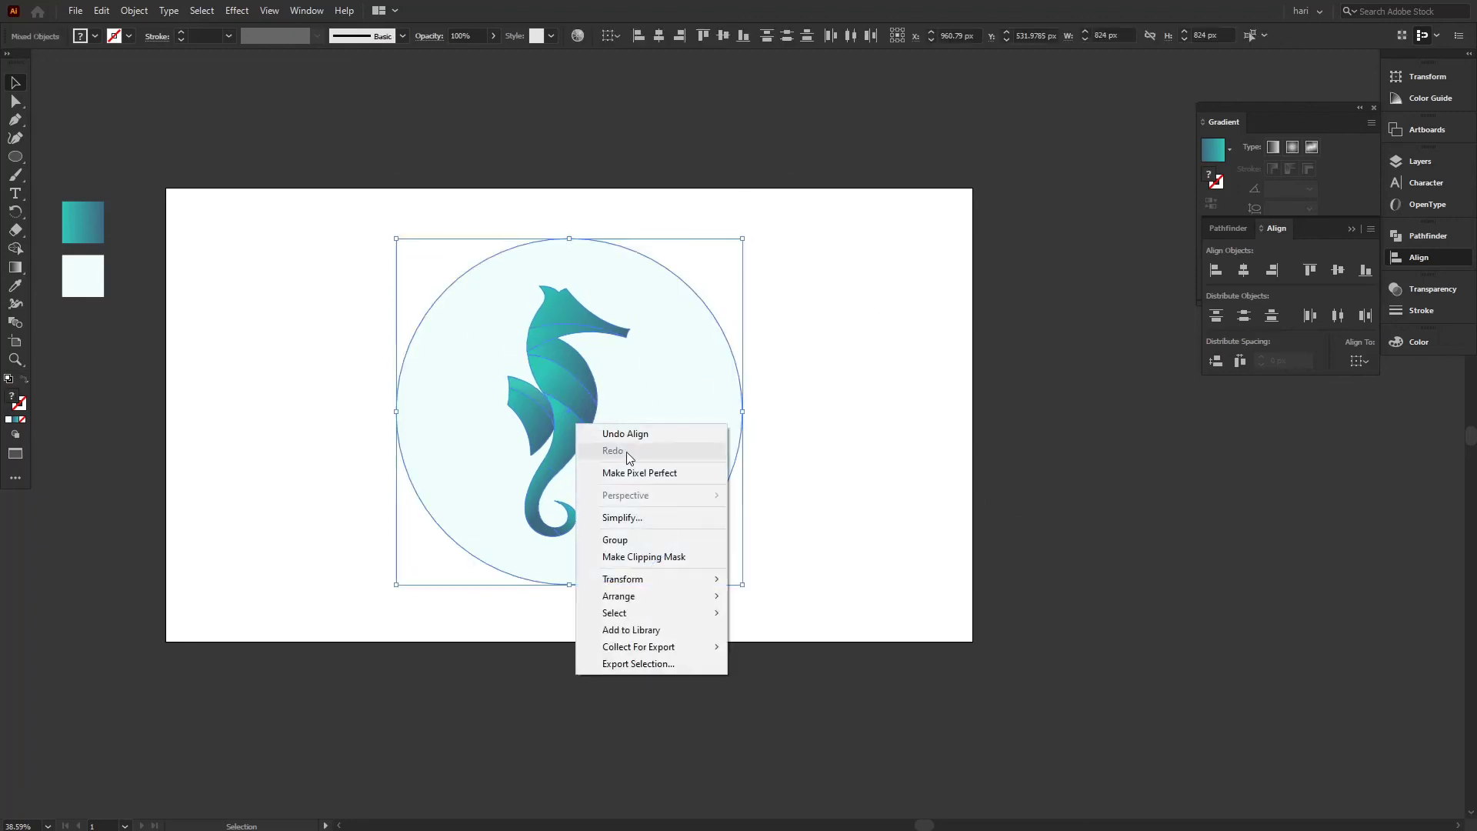
left_click(630, 539)
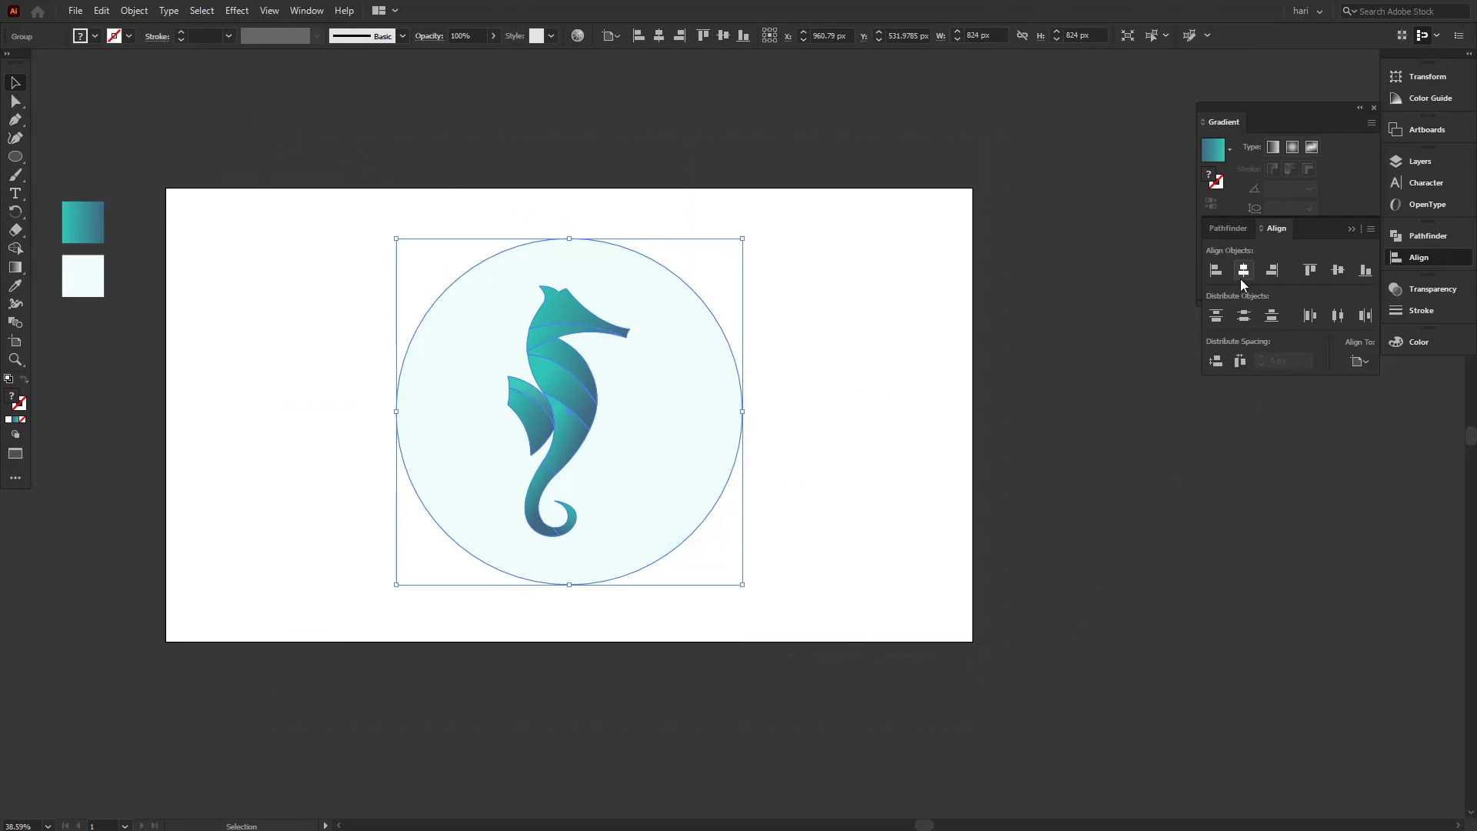
Center the combined seahorse and circle group horizontally and vertically on the artboard, and deselect it
left_click_drag(327, 229, 1144, 538)
left_click(1244, 274)
left_click(1345, 270)
left_click(926, 450)
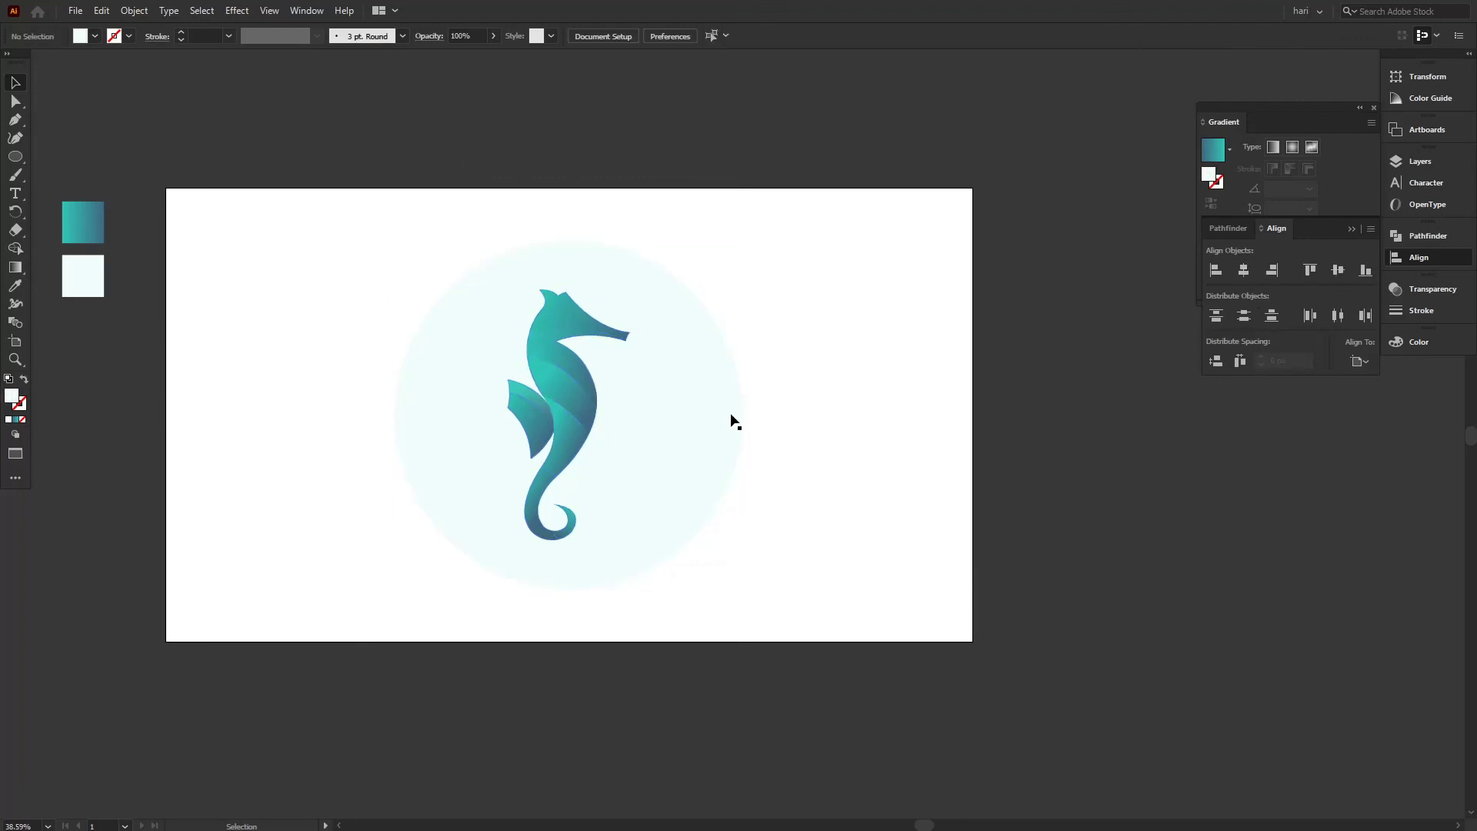
Hide all the interface panels and examine the finished seahorse logo up close on the artboard
key("Tab")
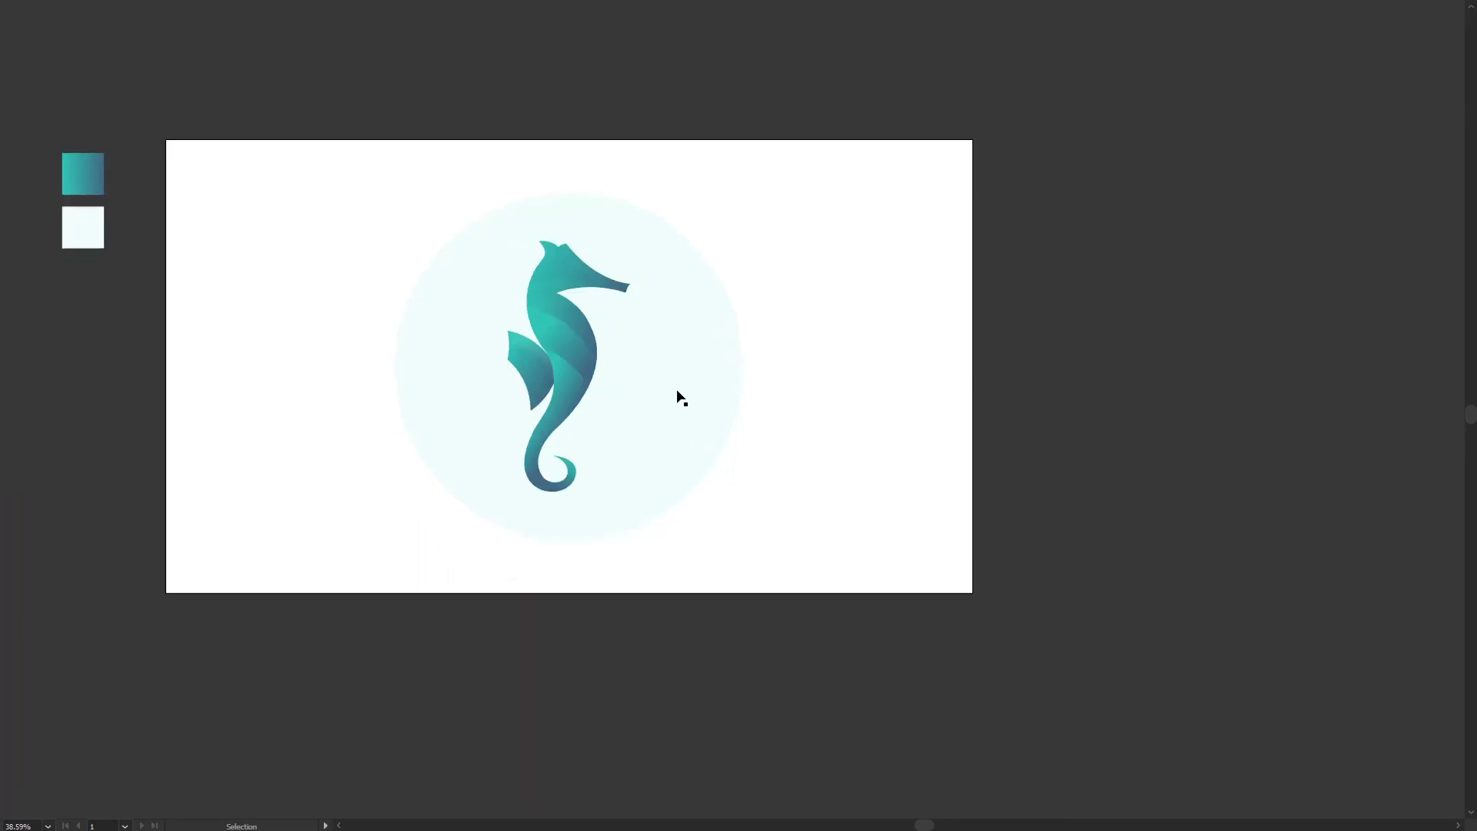
left_click_drag(696, 372, 808, 409)
key("a")
scroll(811, 411, "up", 3)
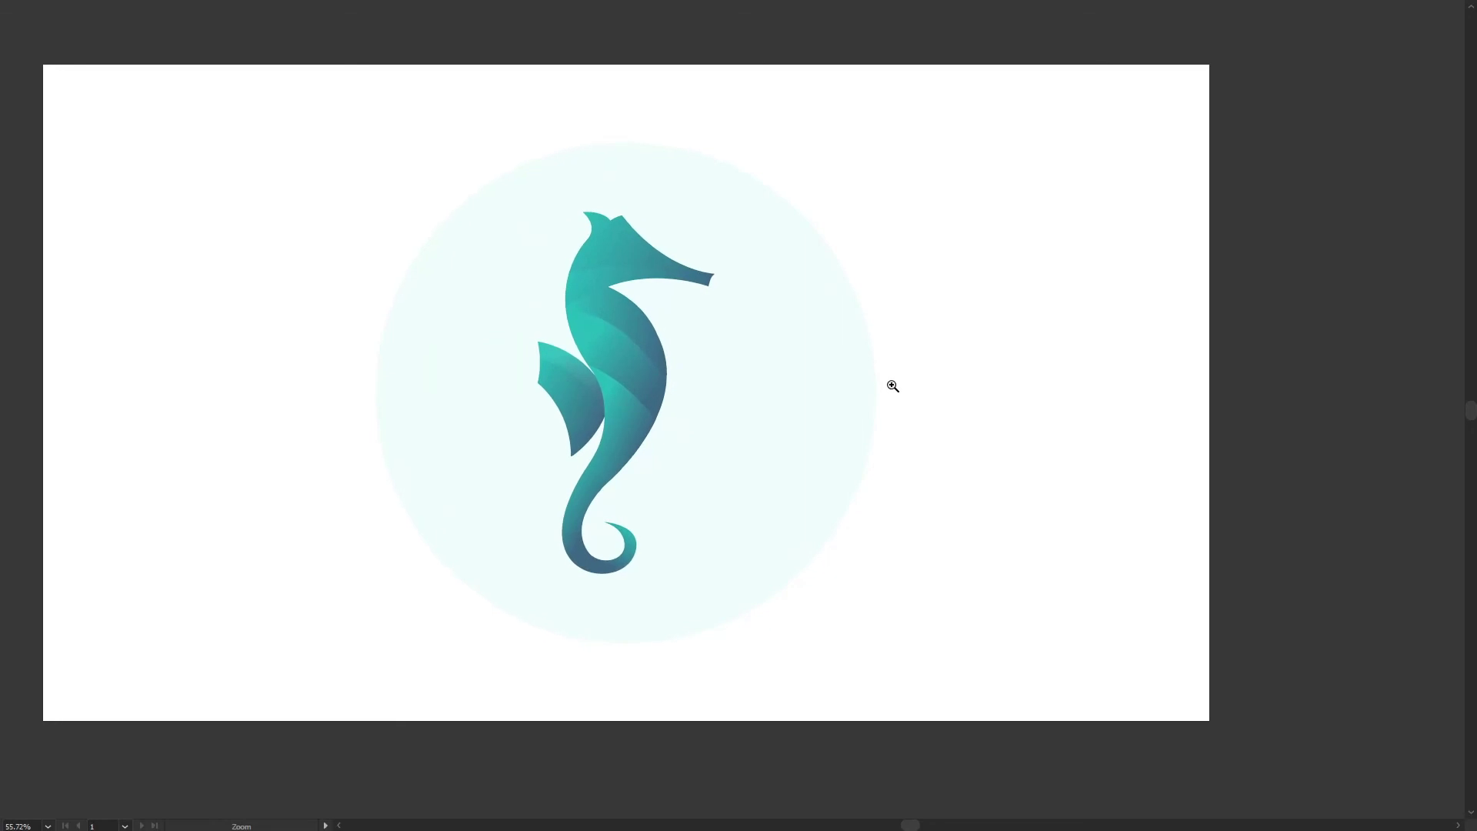
left_click_drag(813, 405, 848, 418)
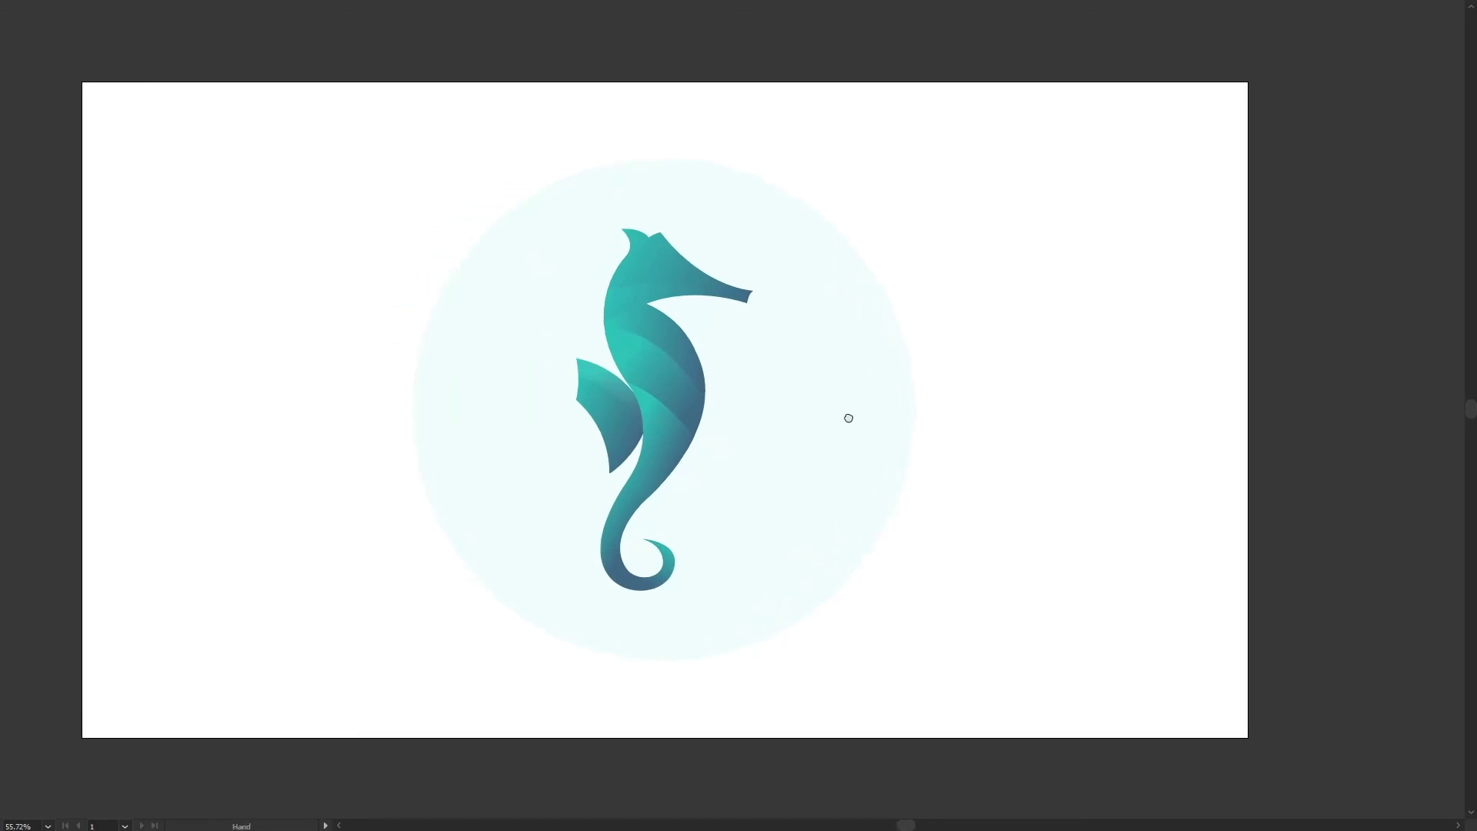